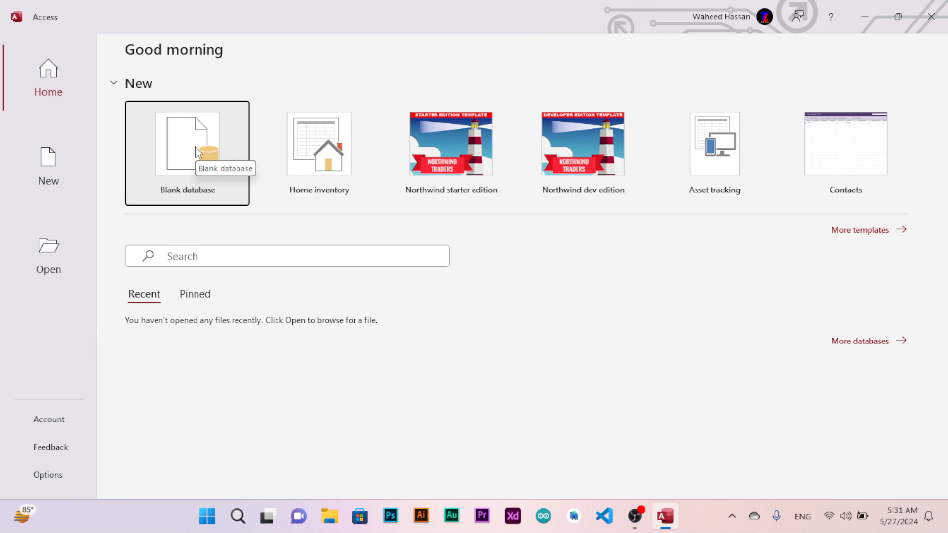
Create a new blank database with the file name students_DB.
left_click(198, 152)
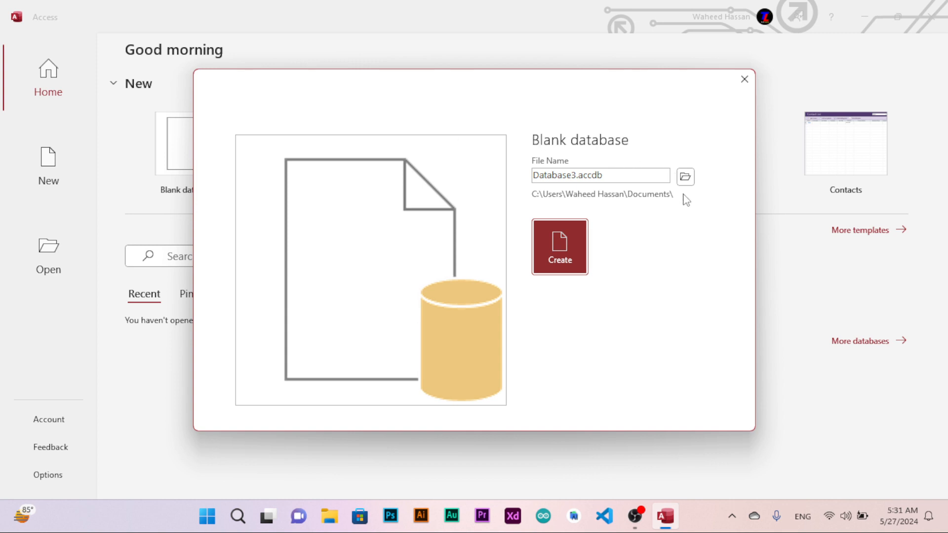
left_click(641, 173)
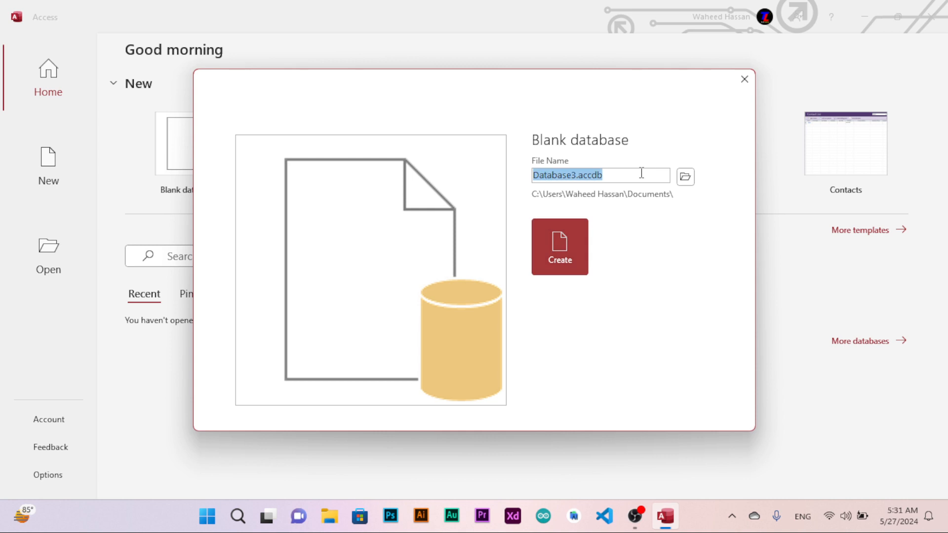
type("students")
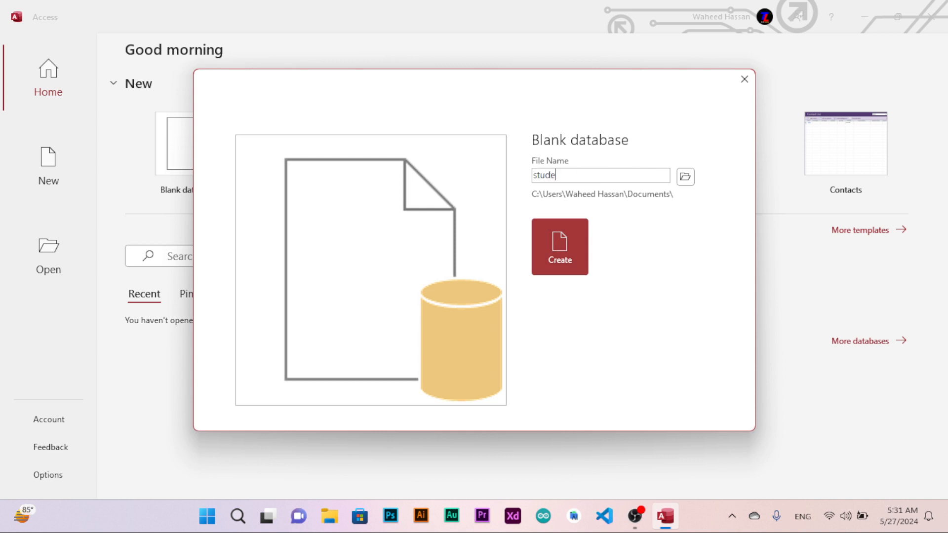
type("_DB")
left_click(551, 250)
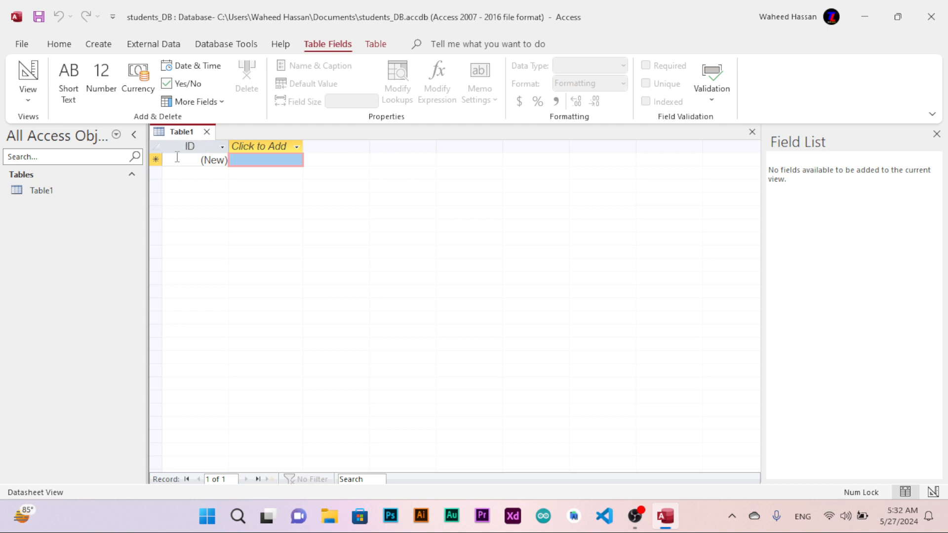
Switch the new table to Design View, saving it under the name students_tbl.
left_click(37, 102)
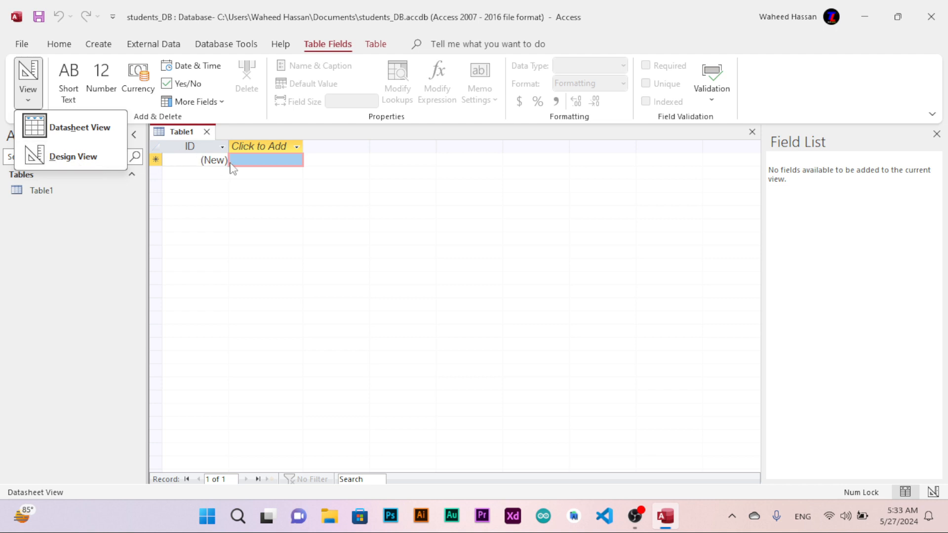
left_click(76, 158)
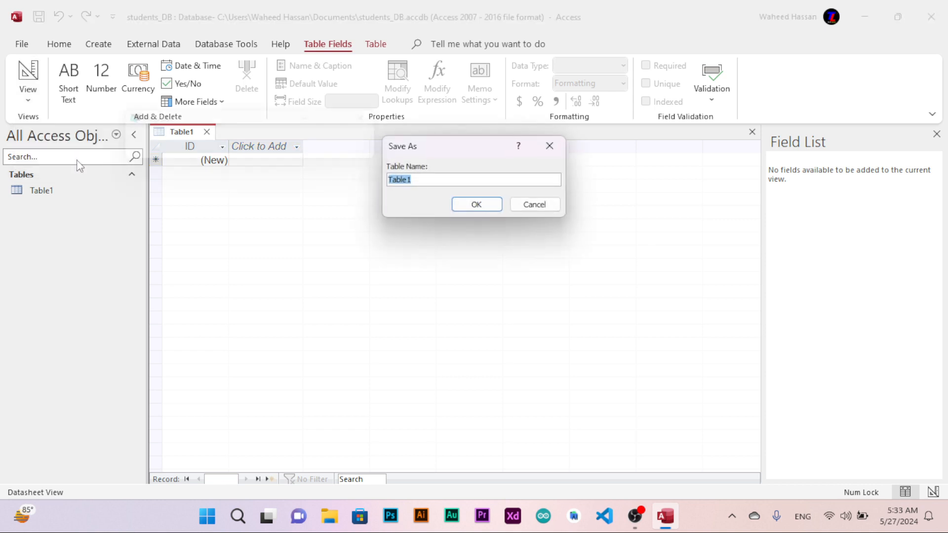
key("super+plus")
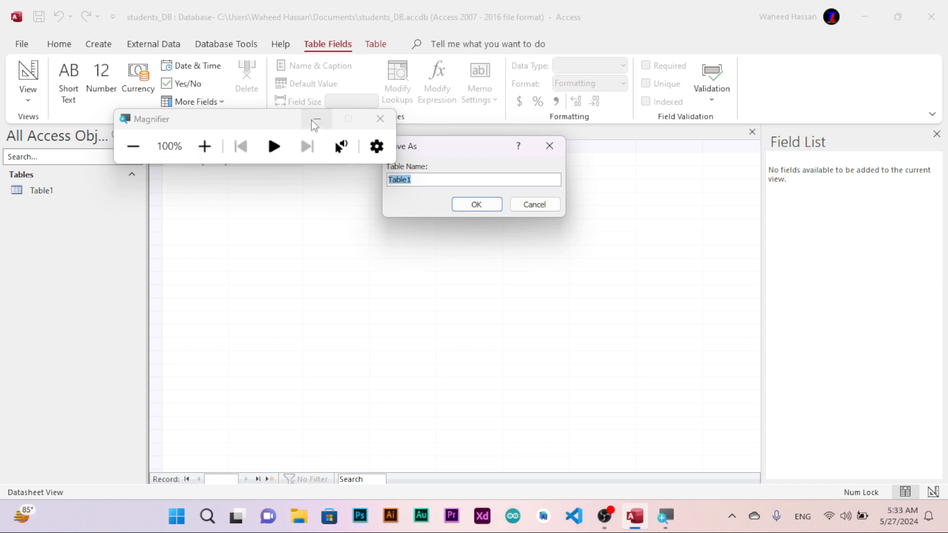
left_click(314, 123)
key("super+plus")
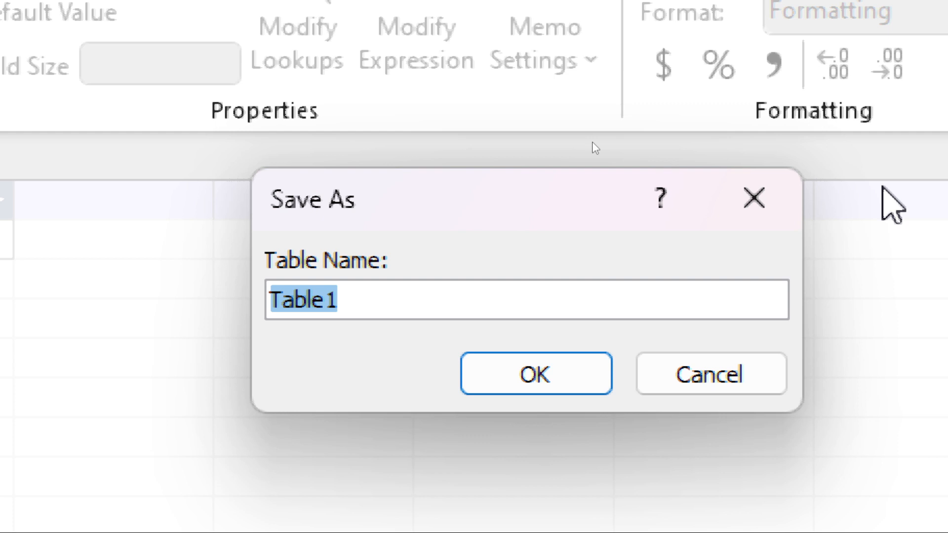
type("su")
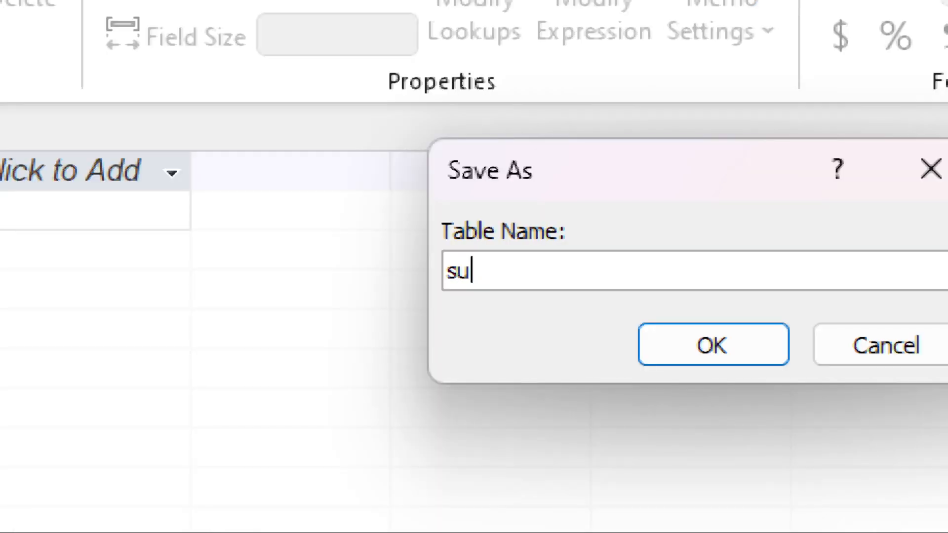
key("BackSpace")
type("tude")
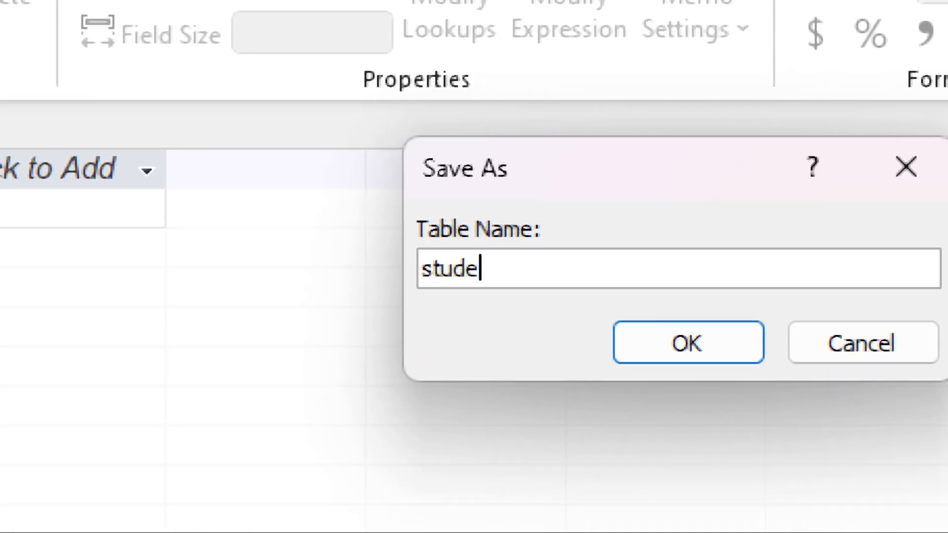
type("nts_tbl")
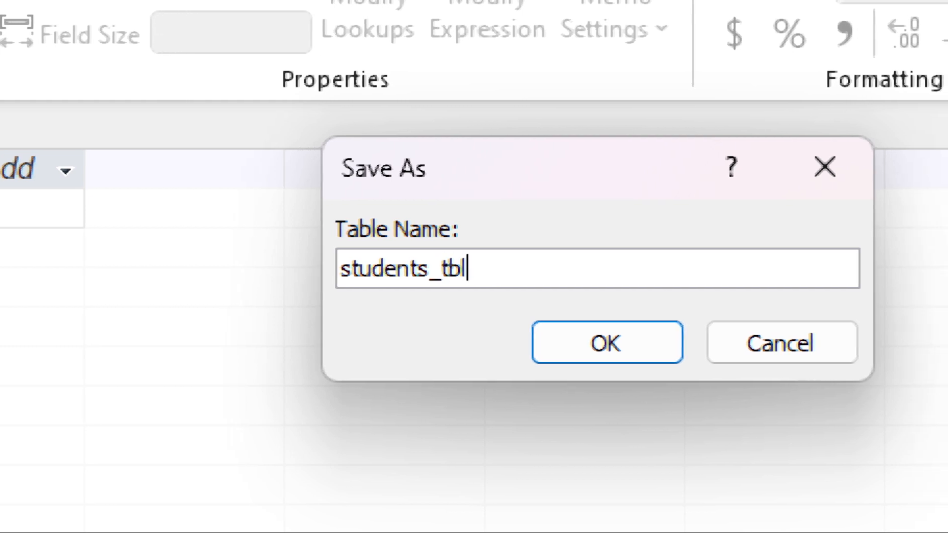
key("Return")
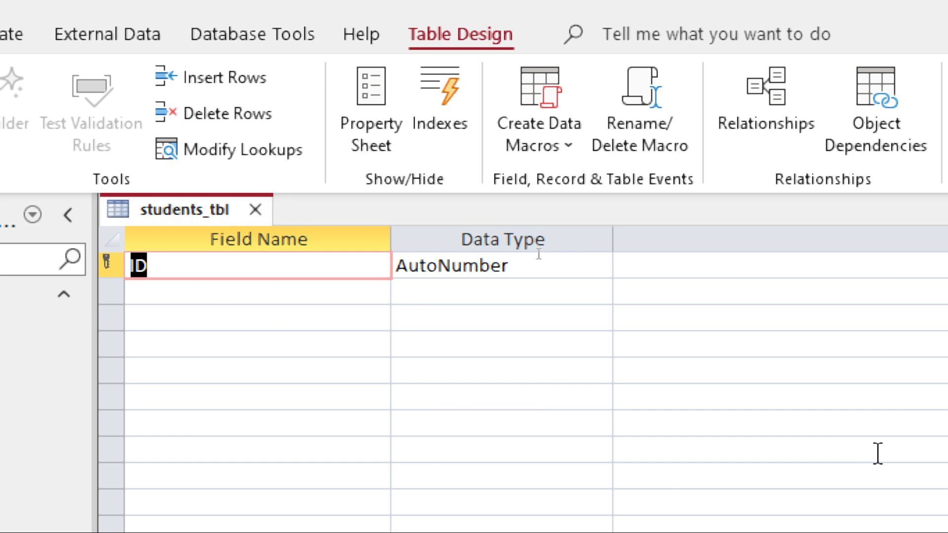
Rename the primary key field to Student_ID and set its data type to Number.
type("Student")
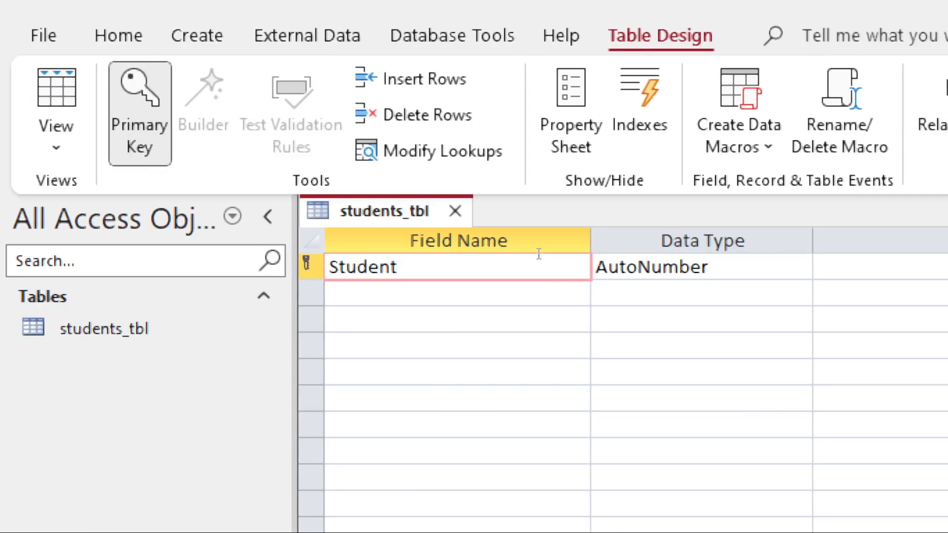
type("_ID")
key("Tab")
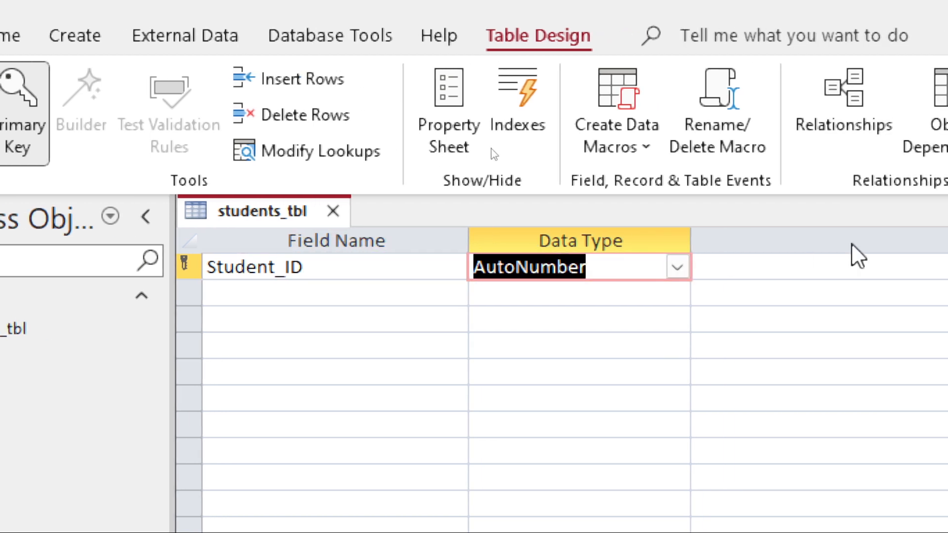
left_click(669, 269)
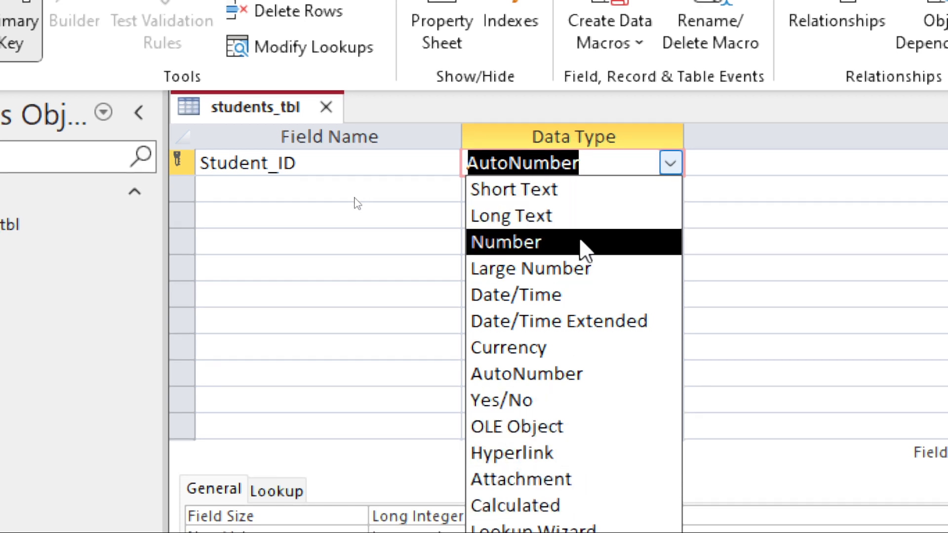
left_click(584, 249)
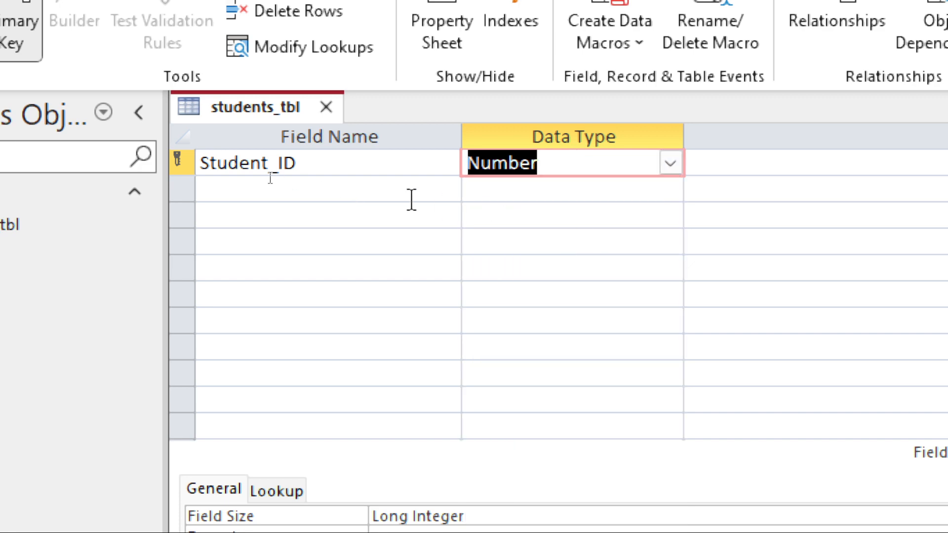
Give Student_ID the description "this is the field for student roll no".
key("Tab")
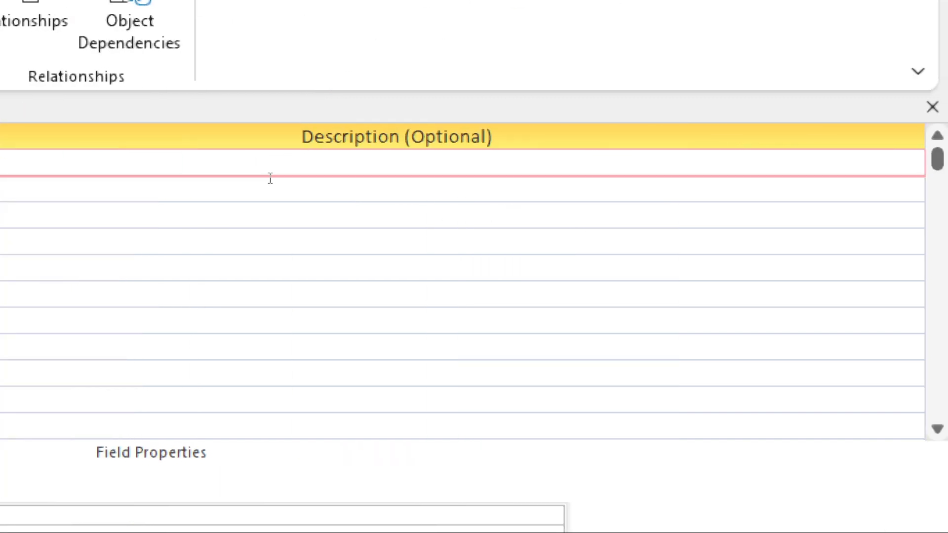
type("this is the ")
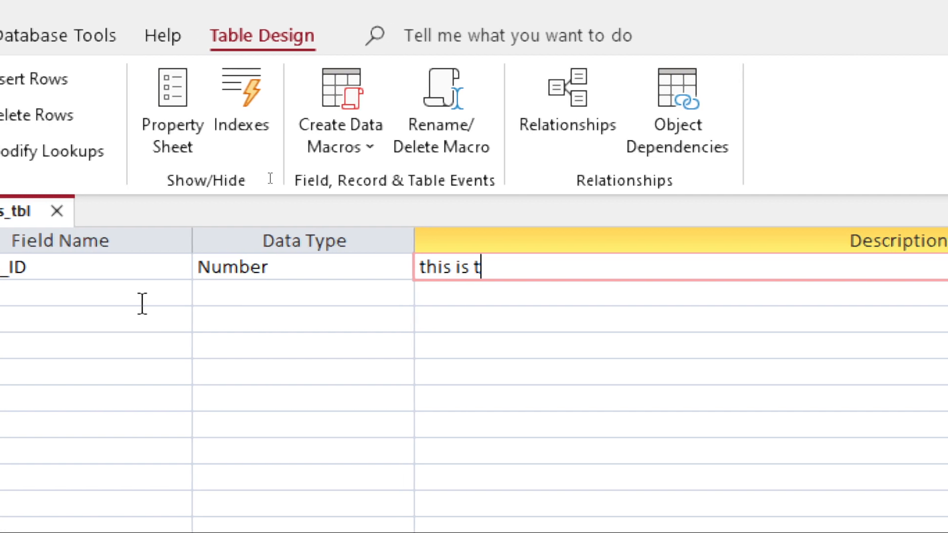
type("field for")
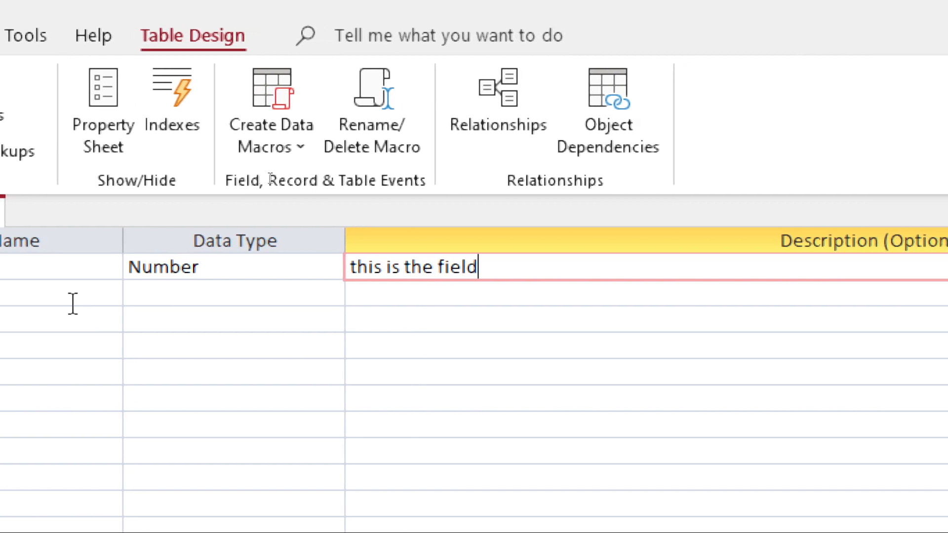
type(" studne")
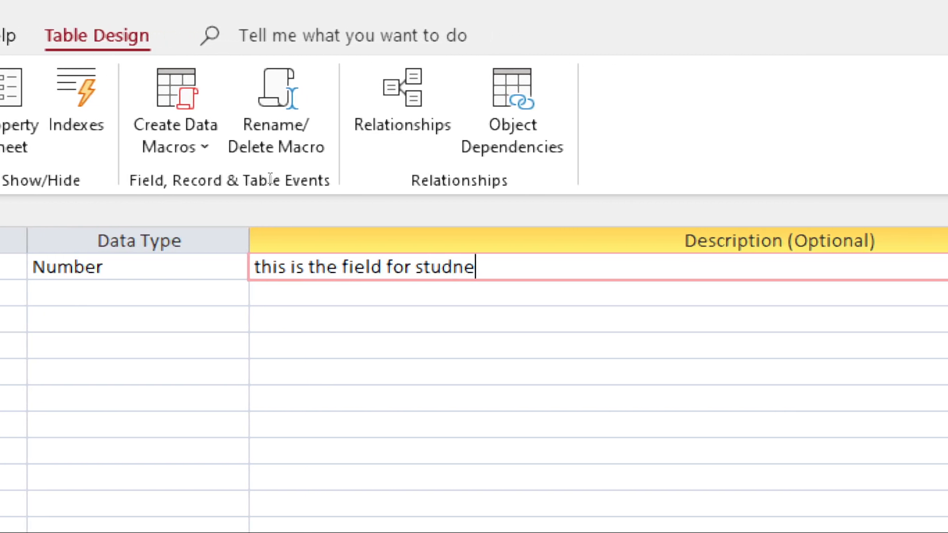
key("BackSpace")
key("BackSpace")
type("ent roll ")
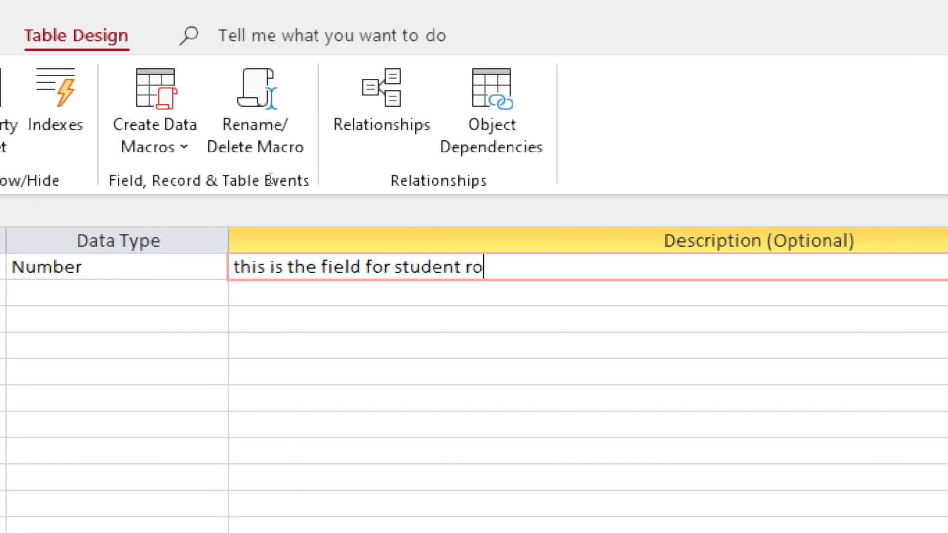
type("no")
key("Return")
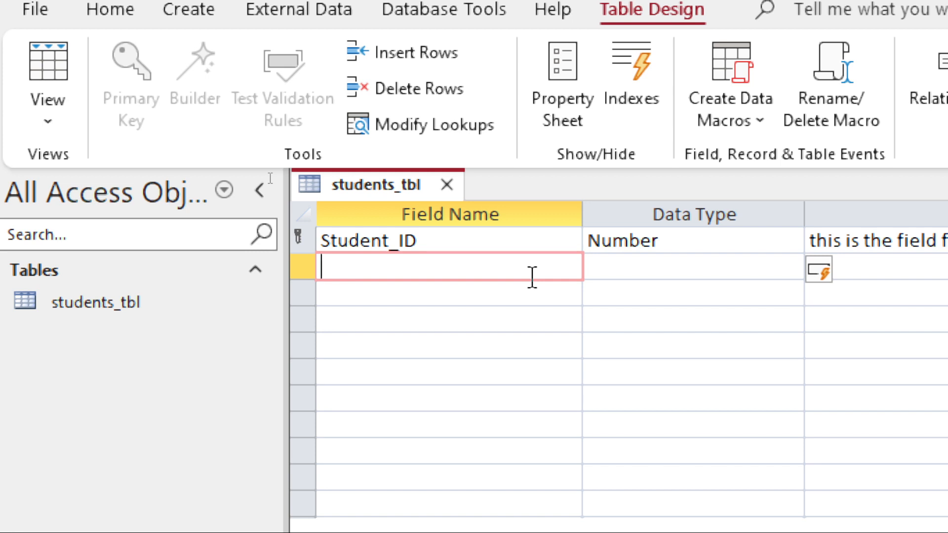
Add a Student_Name field with the Short Text data type.
type("D")
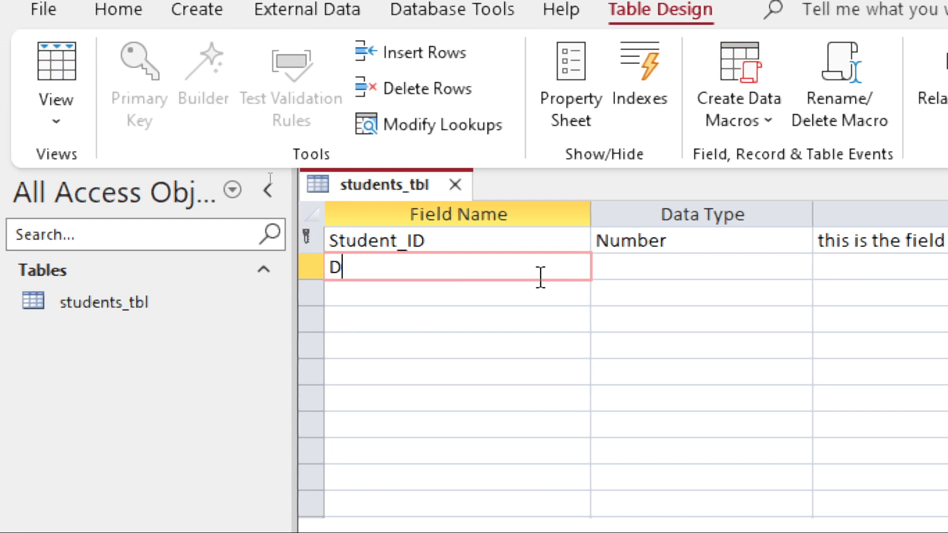
key("BackSpace")
type("Su")
key("BackSpace")
type("tudent_N")
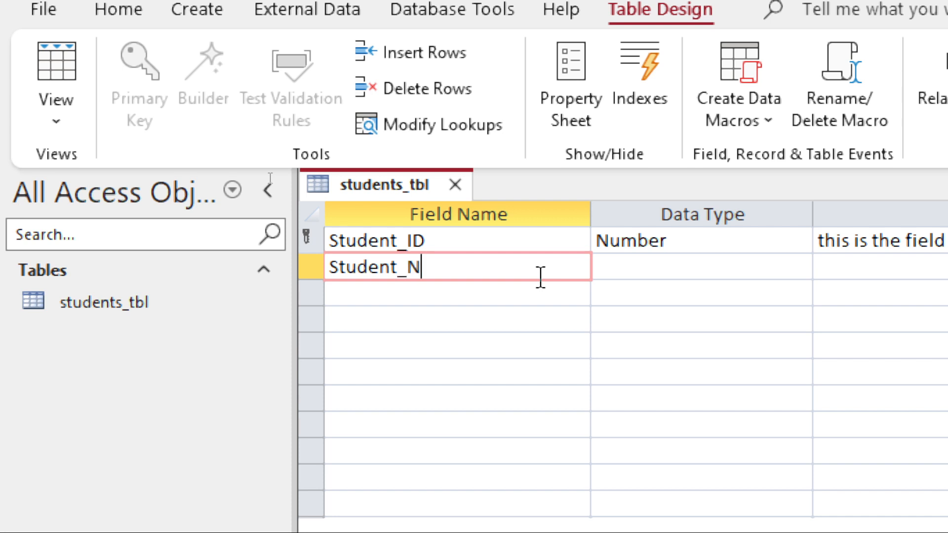
type("ame")
key("Tab")
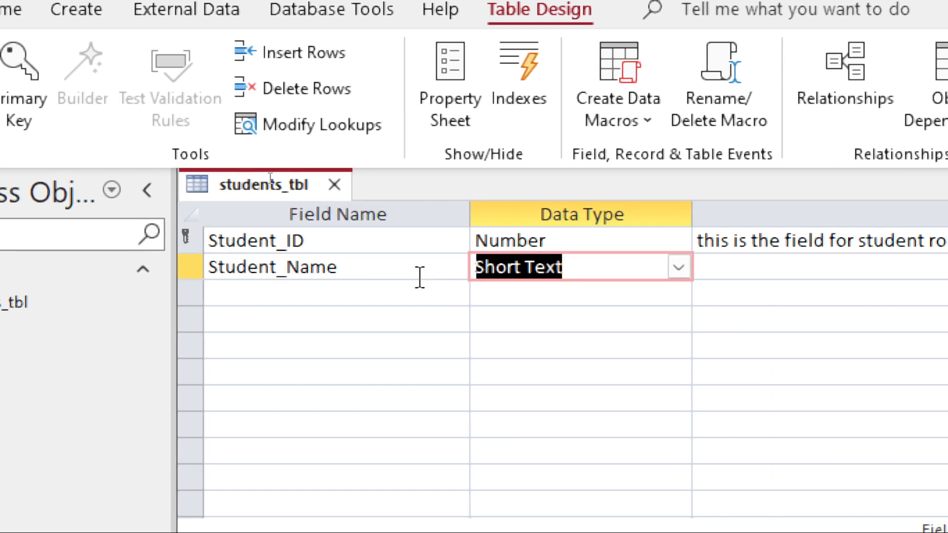
key("Tab")
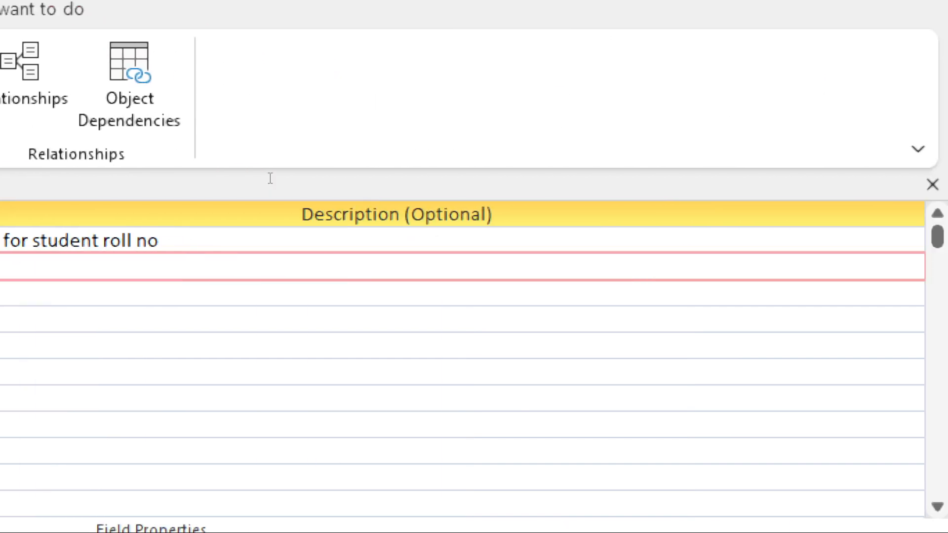
key("Tab")
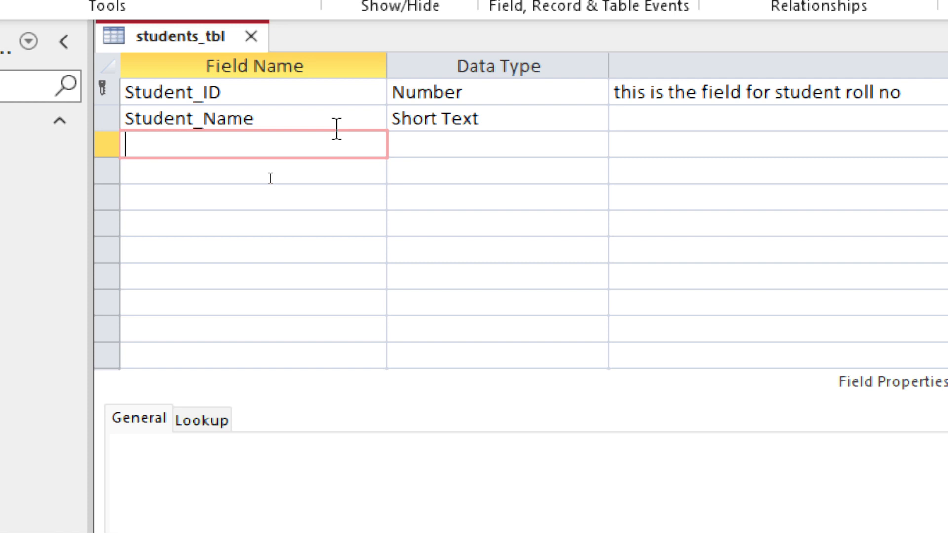
Add a Subject field with the Short Text data type.
type("Sub")
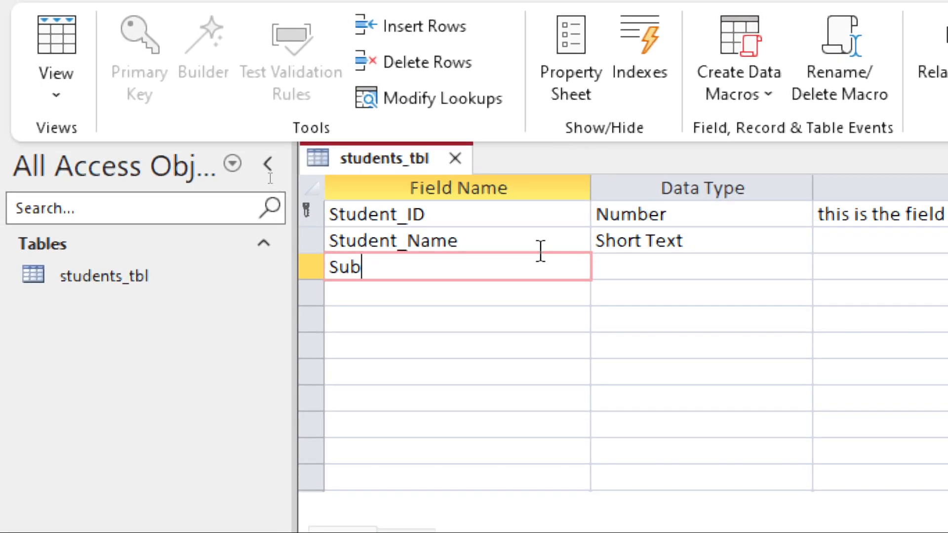
type("ject")
key("Tab")
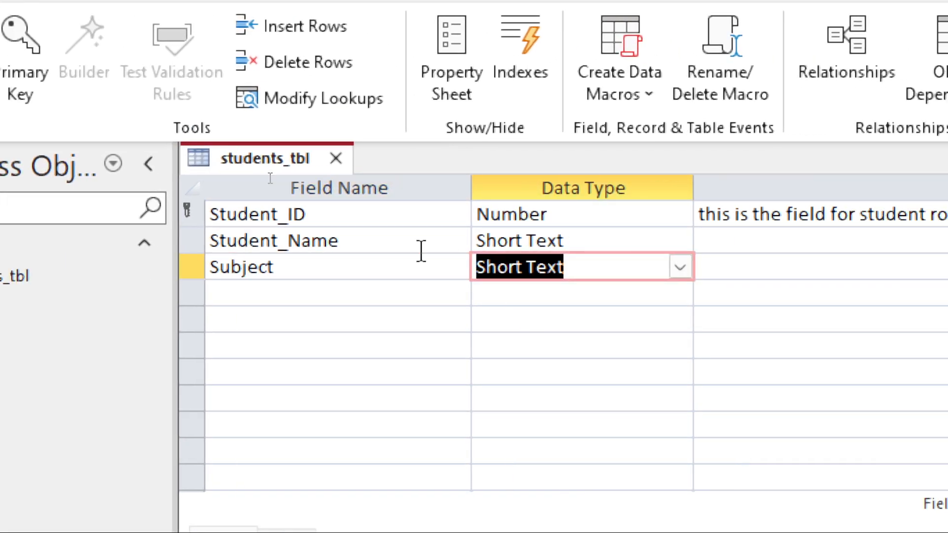
key("Tab")
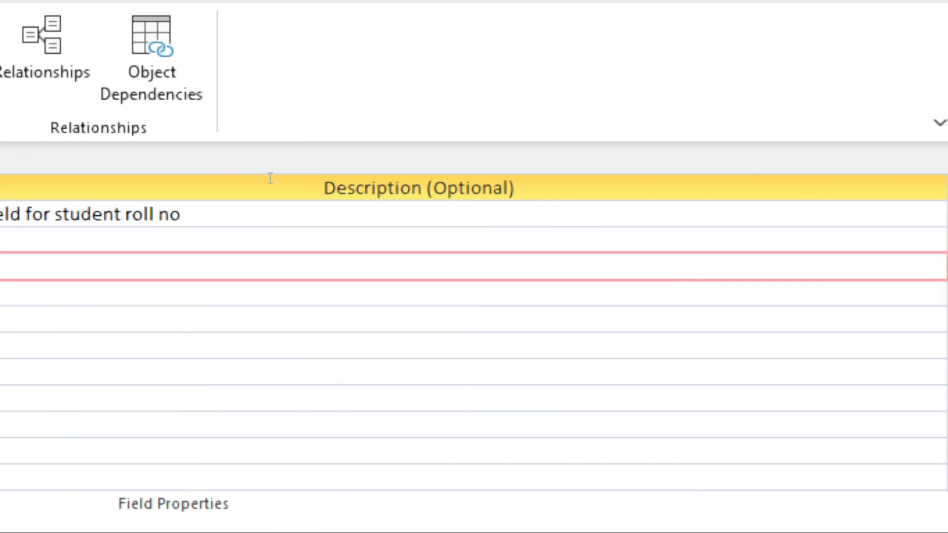
key("Tab")
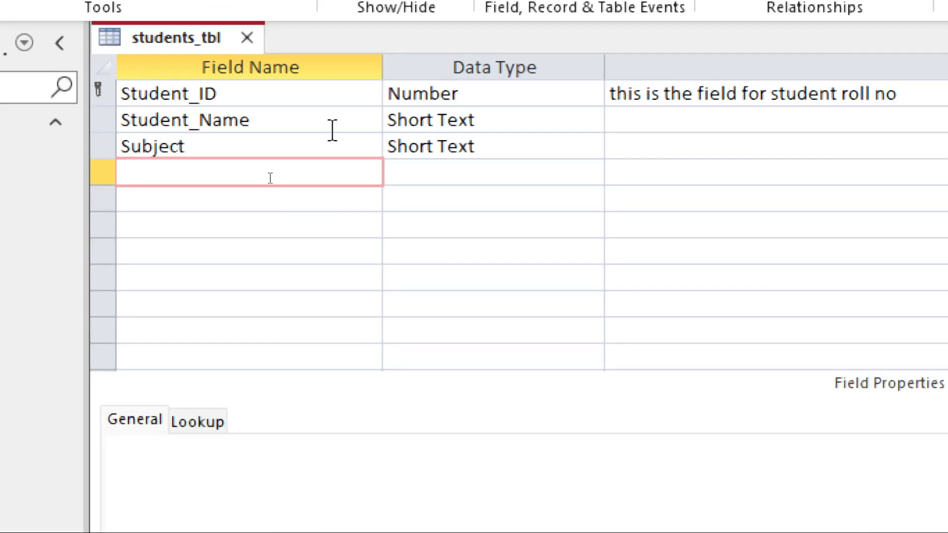
Add a Techer_ID field to students_tbl and set its data type to Number.
type("Techer_")
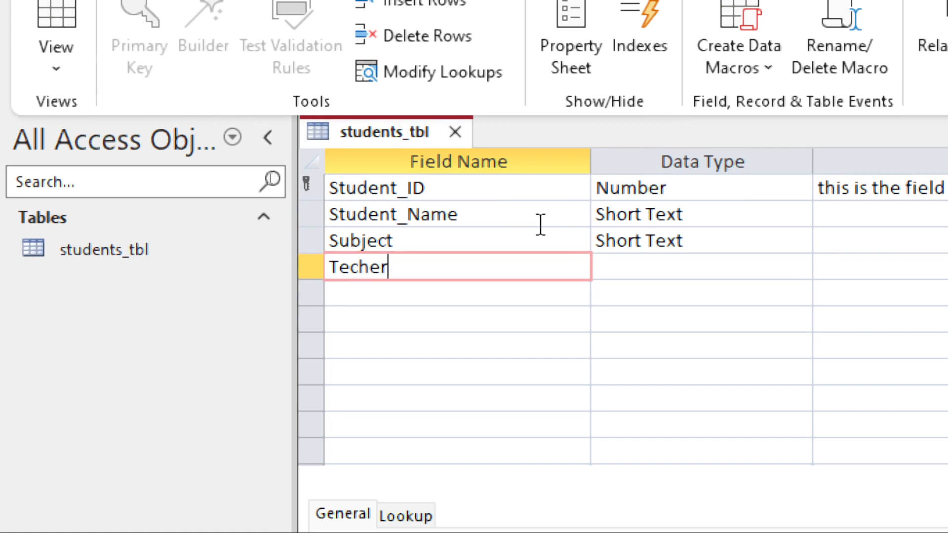
type("ID")
key("Tab")
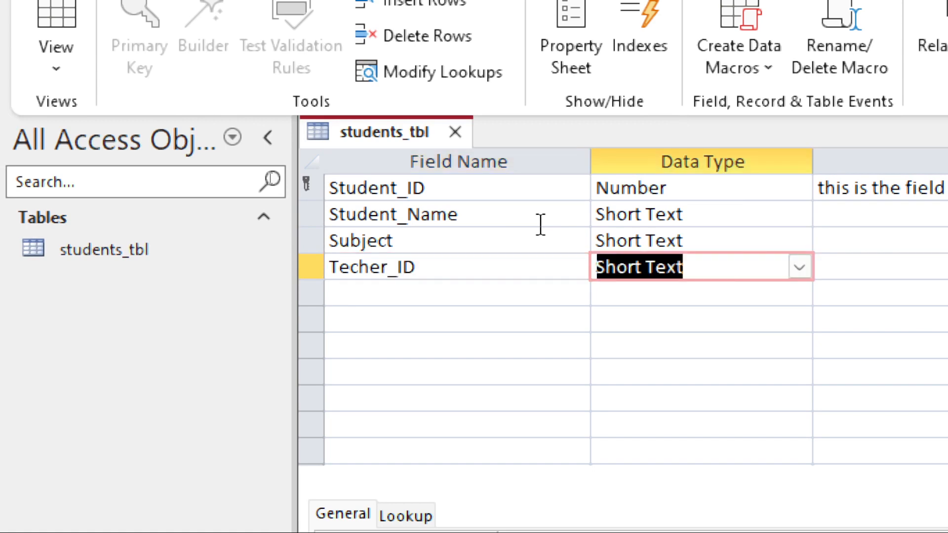
key("Tab")
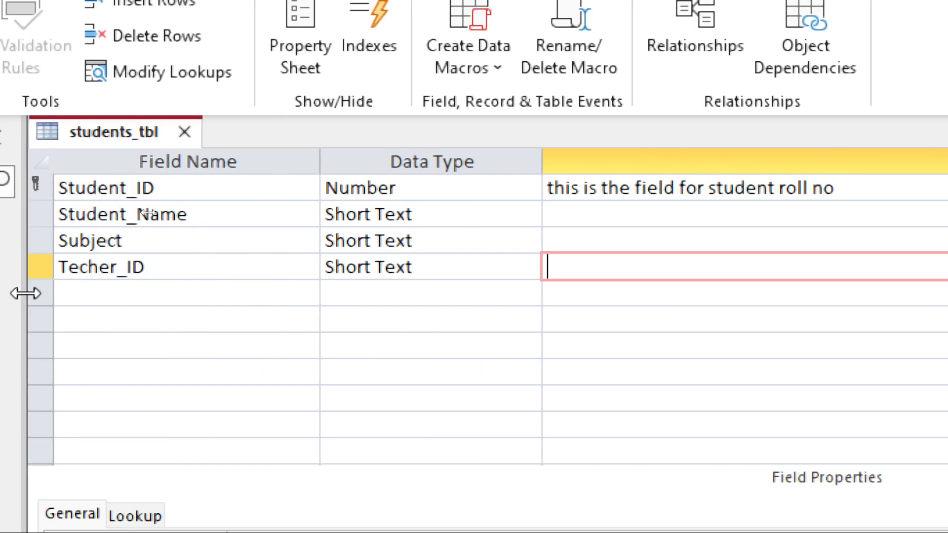
left_click(480, 271)
left_click(531, 268)
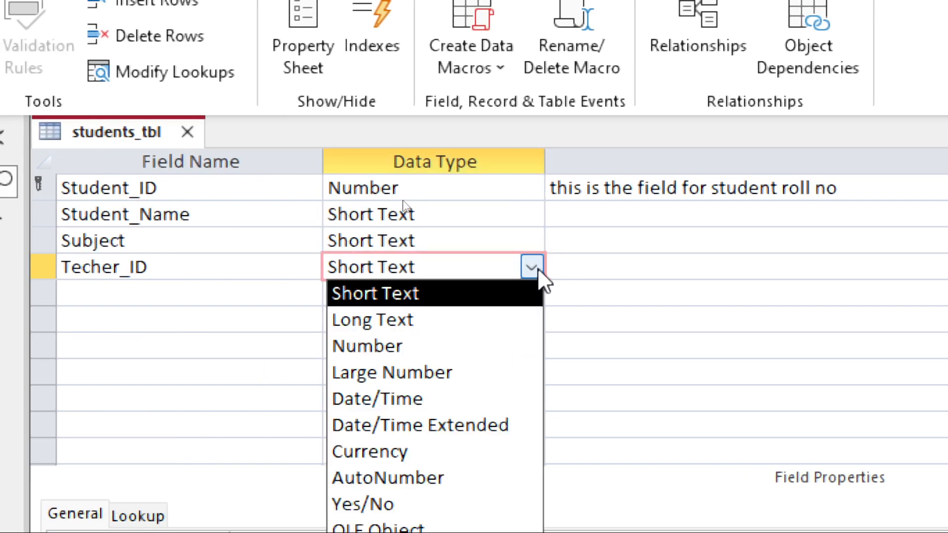
left_click(468, 347)
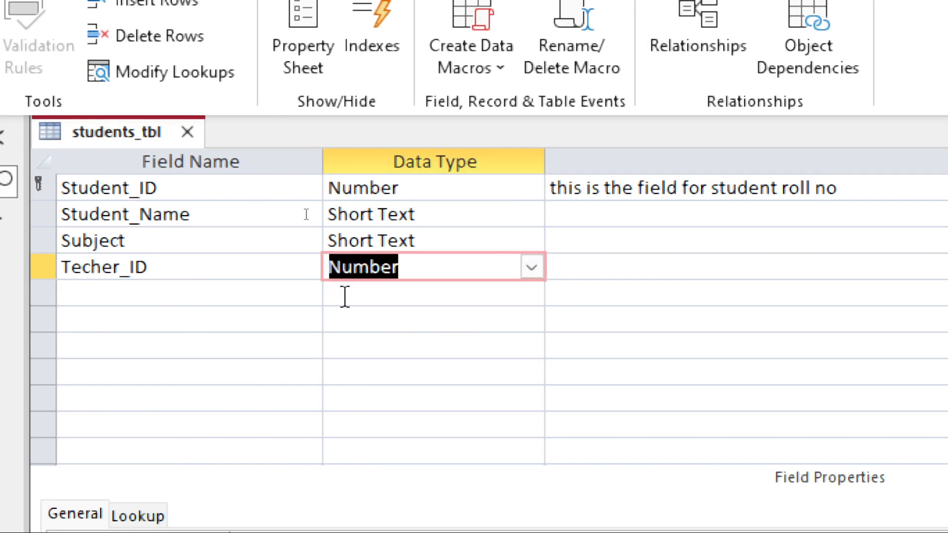
Add a Department field with the Short Text data type.
left_click(118, 299)
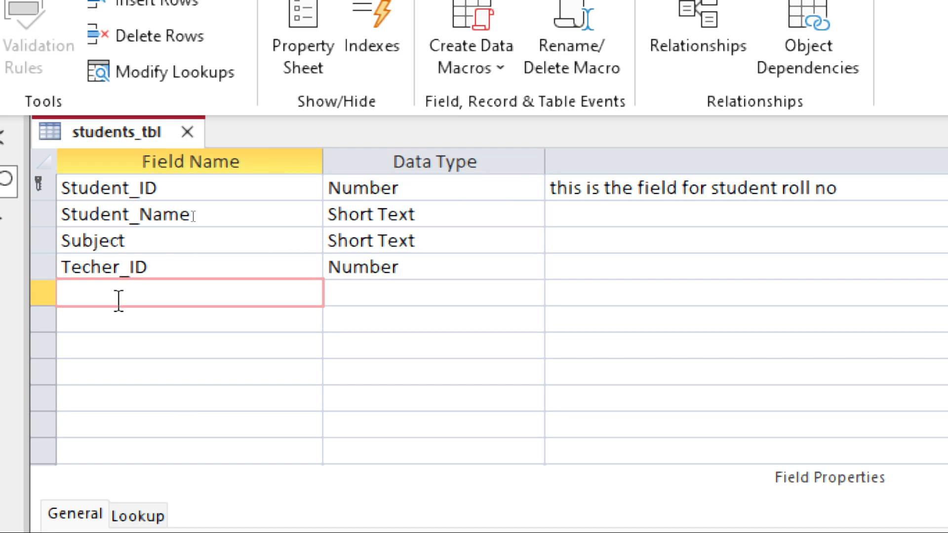
type("De")
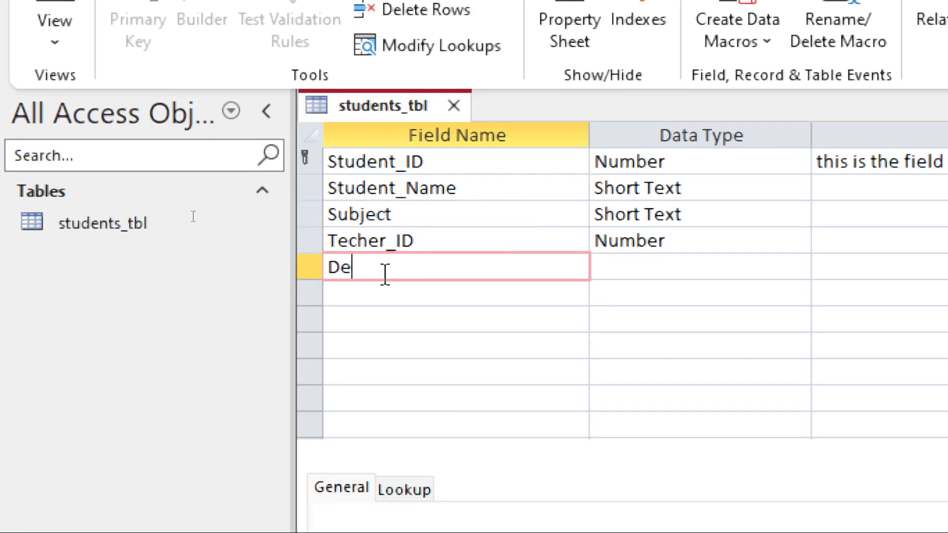
type("partmen")
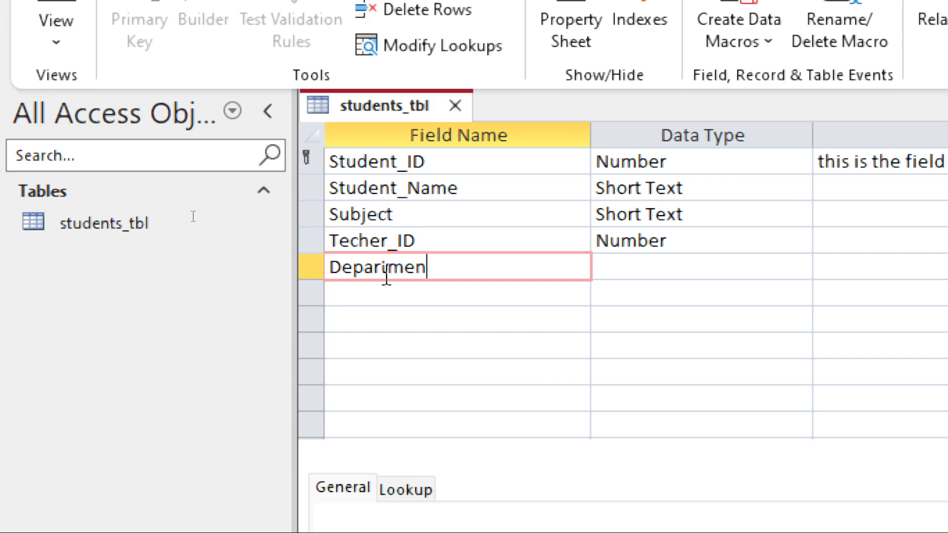
type("t")
key("Tab")
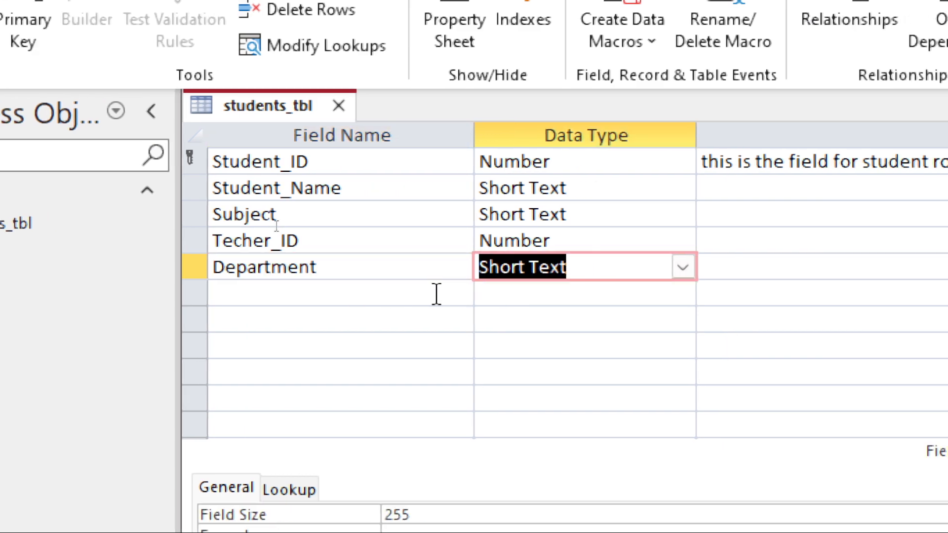
key("Tab")
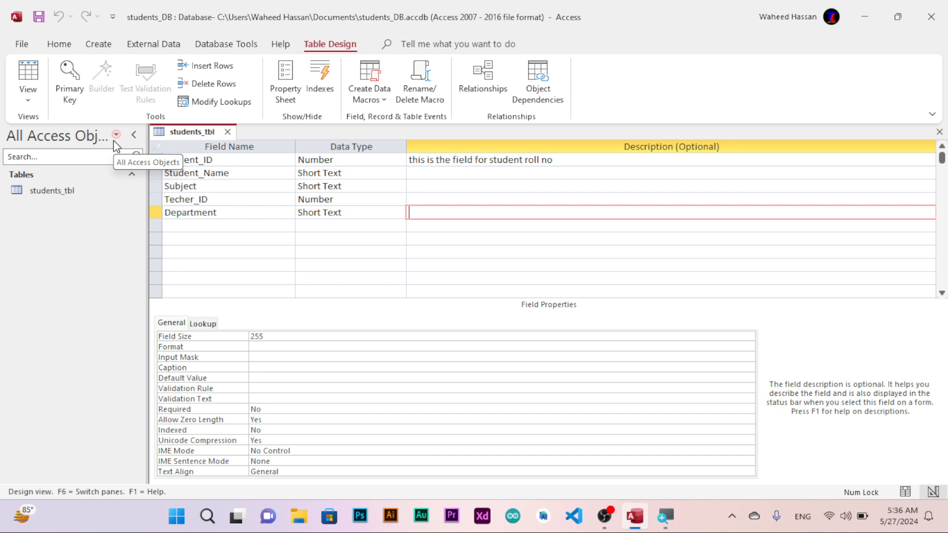
Open students_tbl in Datasheet view and widen the Student_Name column.
left_click(31, 79)
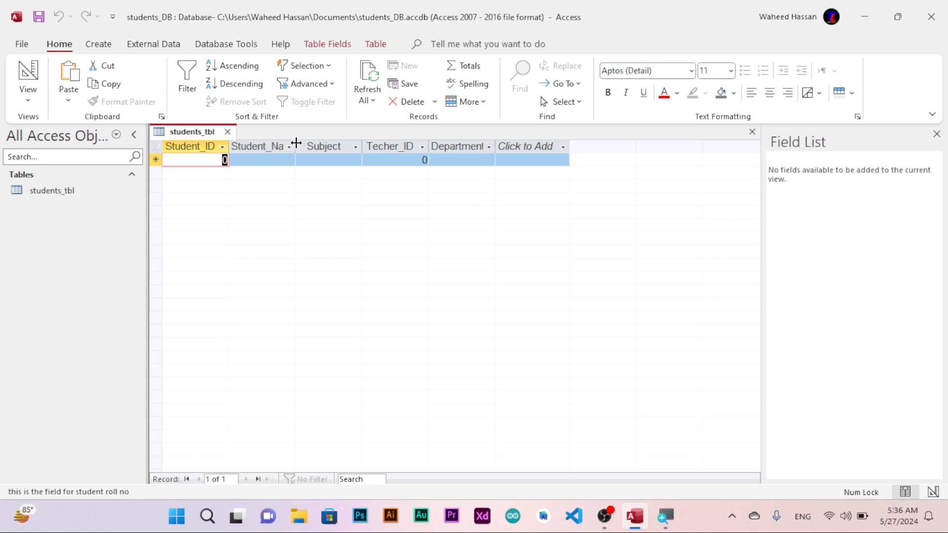
left_click_drag(296, 144, 314, 144)
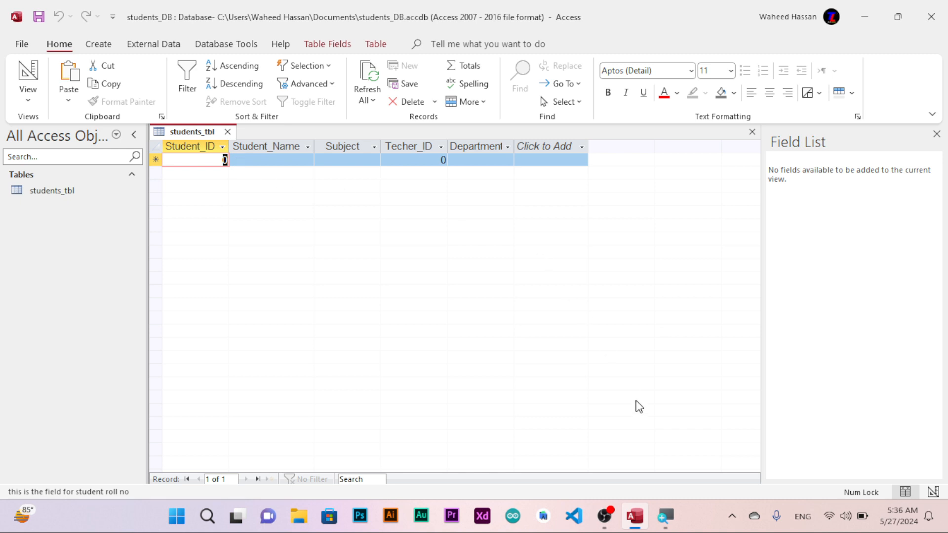
Return students_tbl to Design view.
left_click(604, 519)
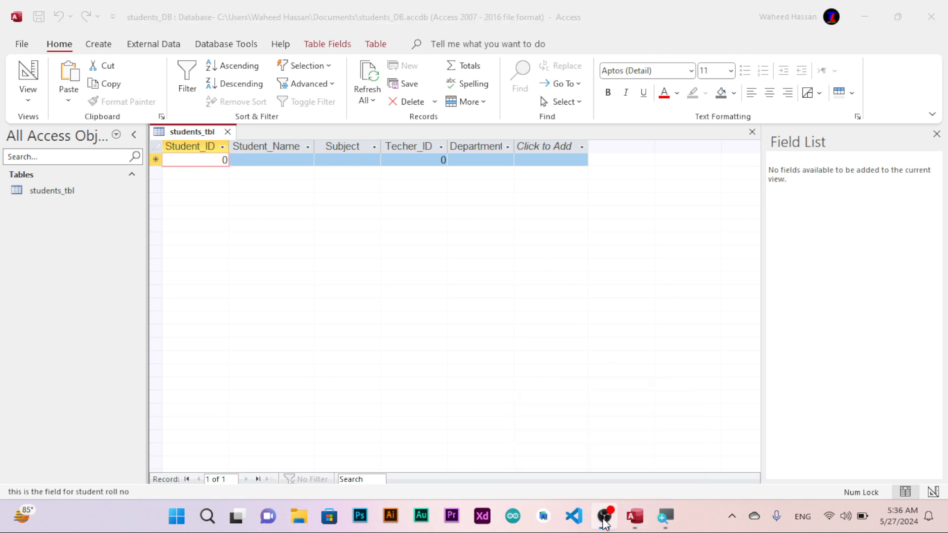
left_click(224, 160)
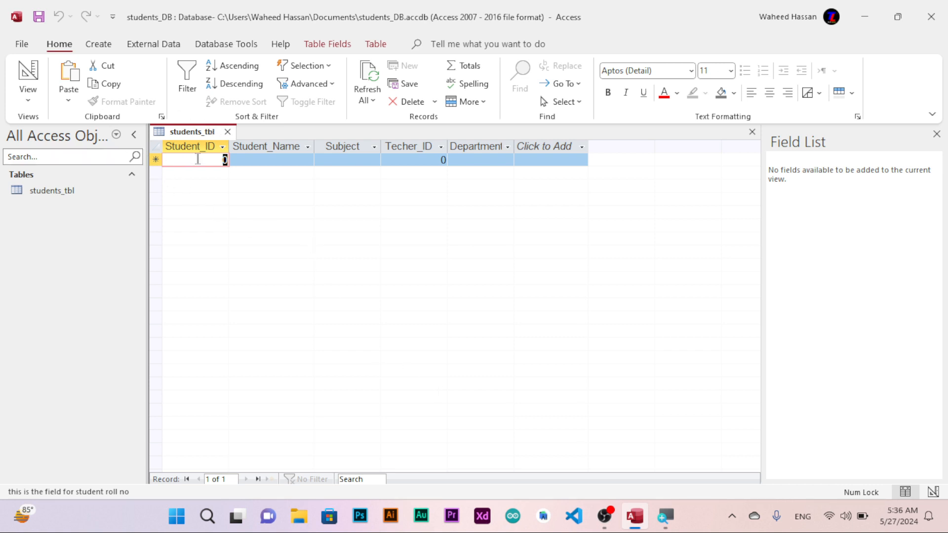
left_click(26, 80)
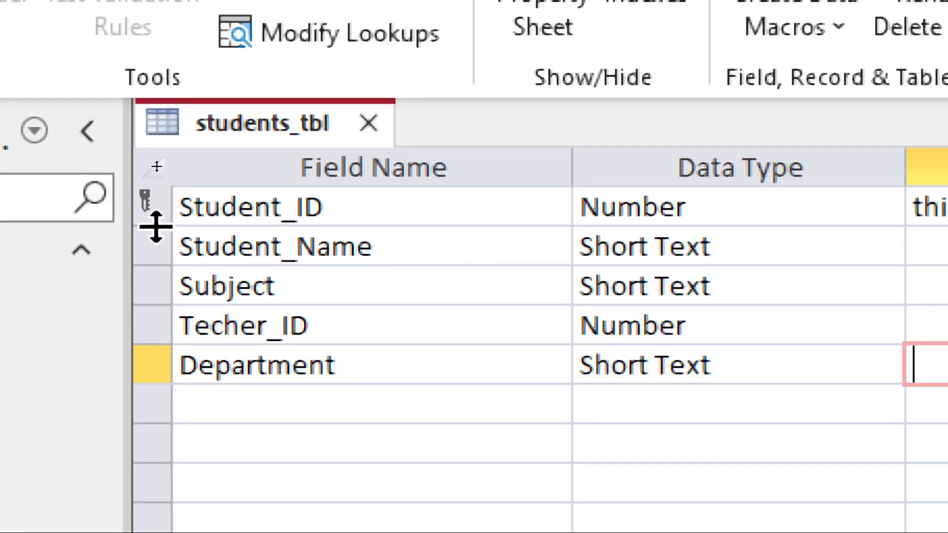
Remove the primary key from the Student_ID field.
left_click(149, 200)
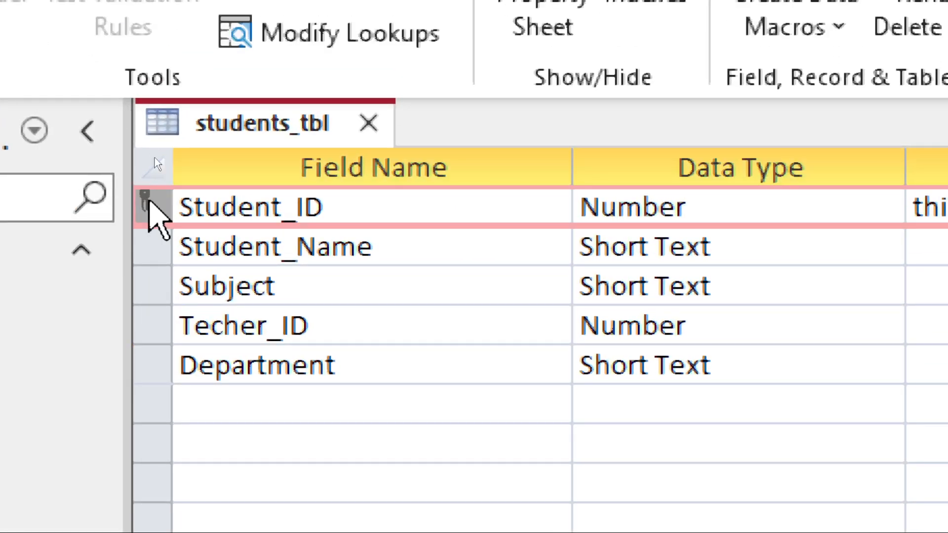
right_click(149, 202)
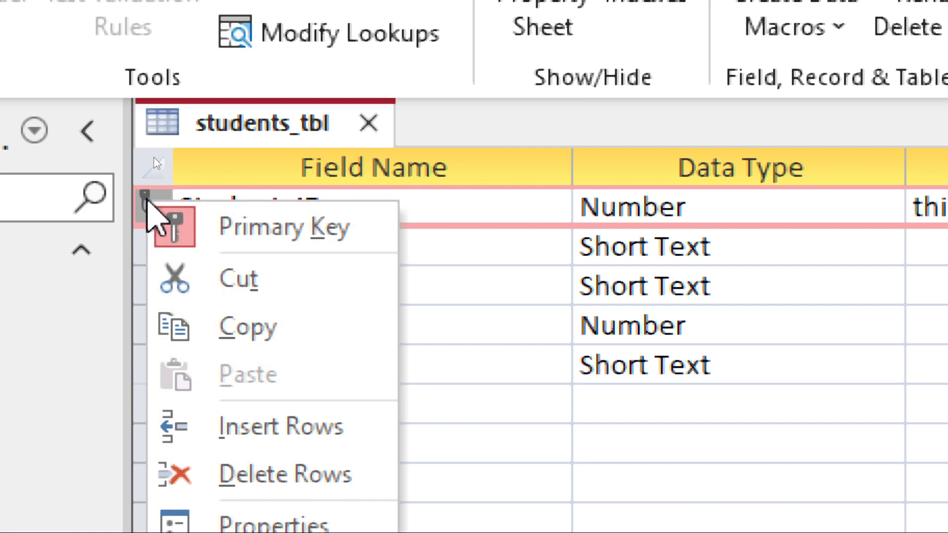
left_click(295, 237)
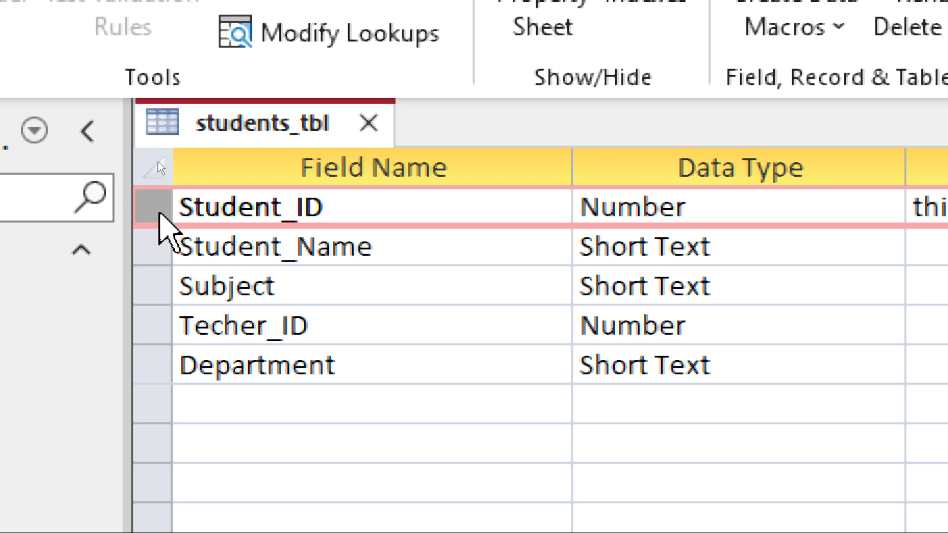
Set Student_ID as the table's primary key again.
right_click(159, 214)
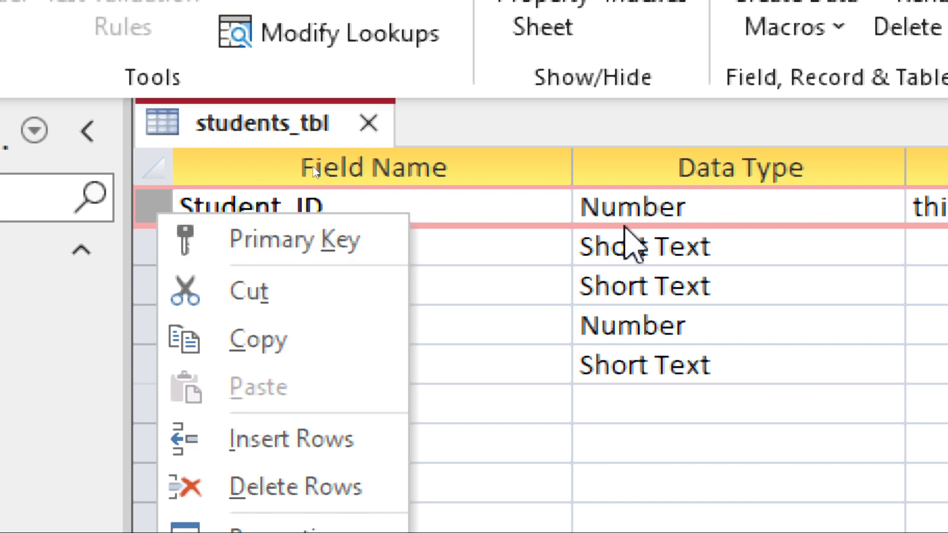
left_click(619, 209)
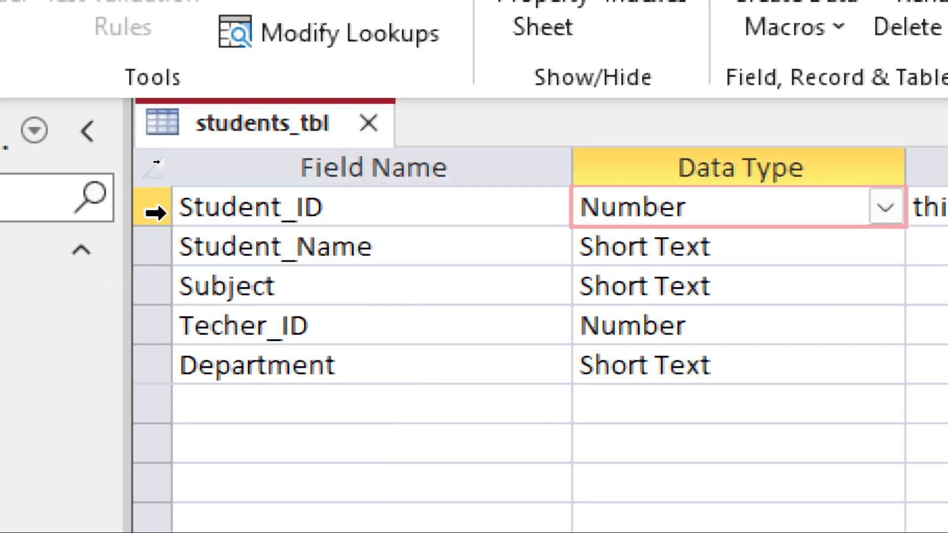
left_click(157, 212)
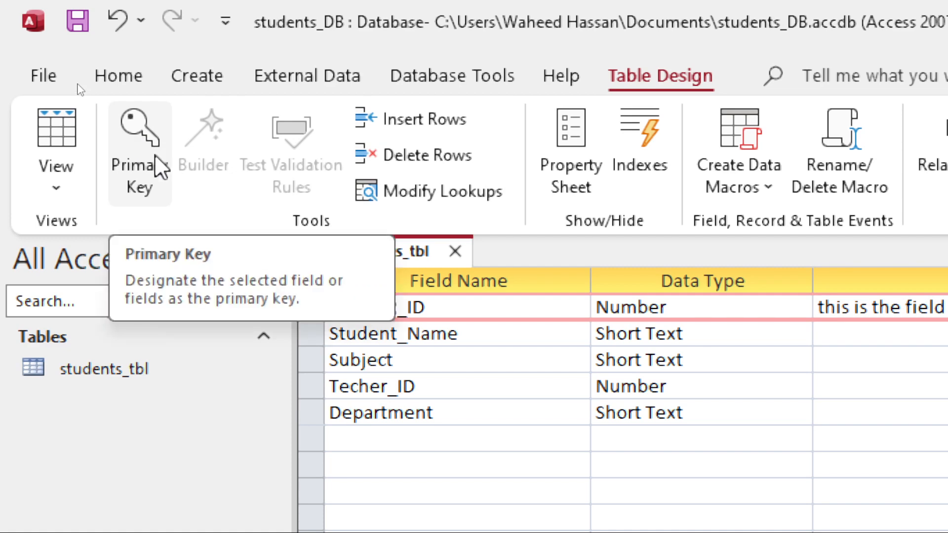
left_click(155, 154)
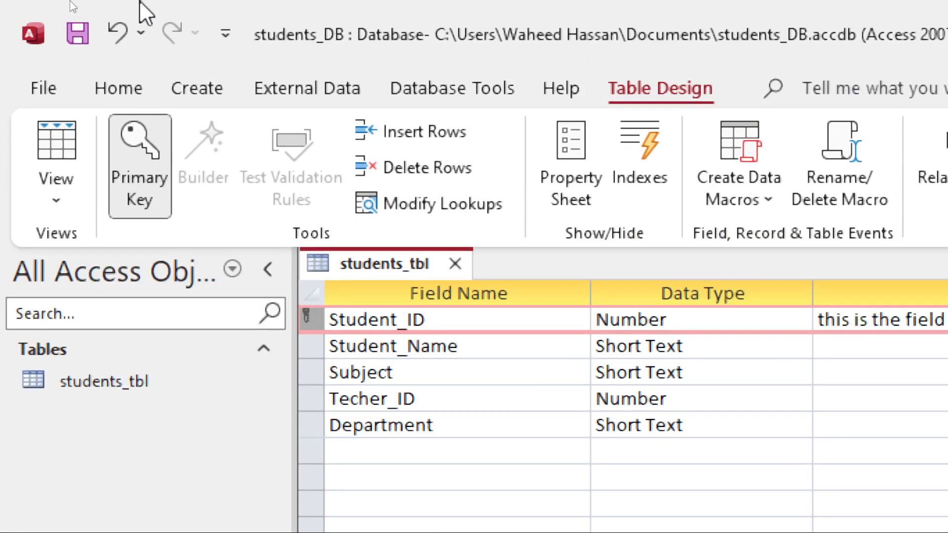
Create a new table, switch it to Design view and save it as course.
left_click(188, 99)
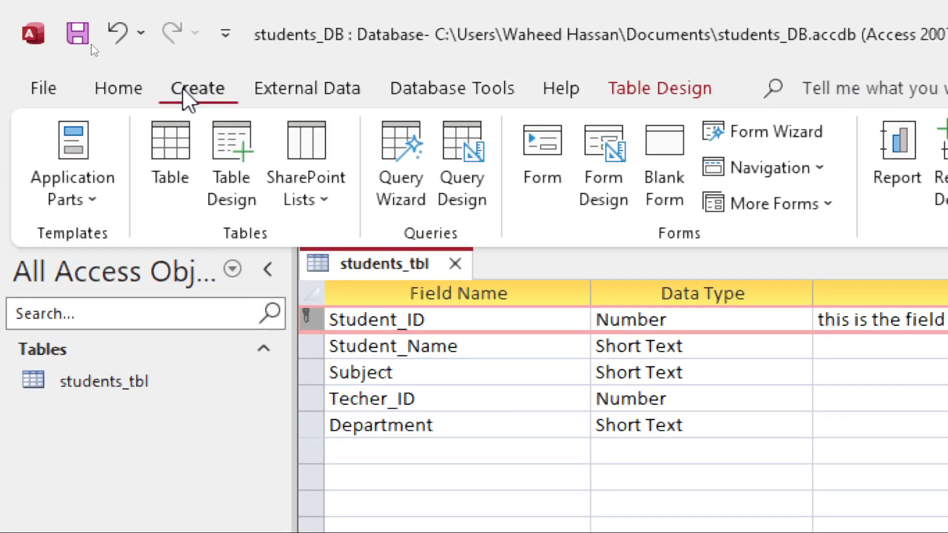
left_click(170, 169)
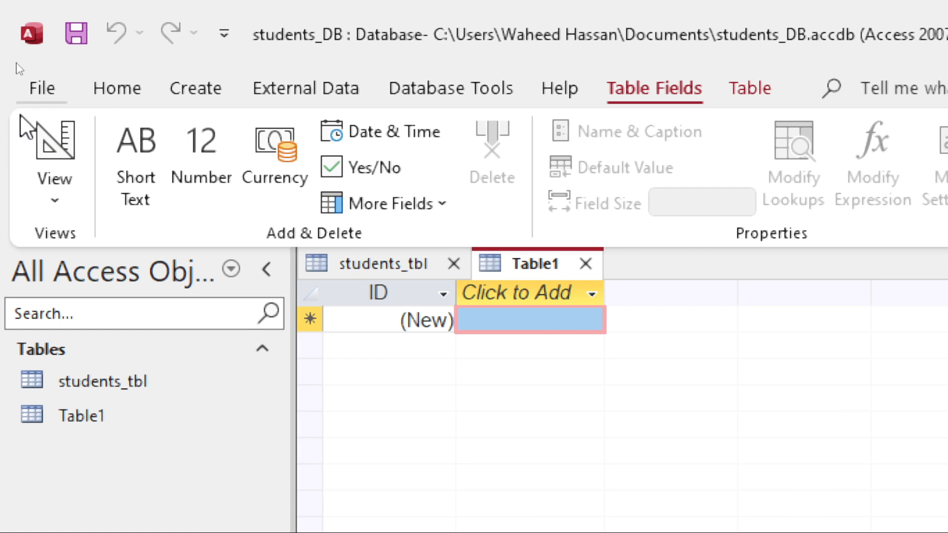
left_click(72, 144)
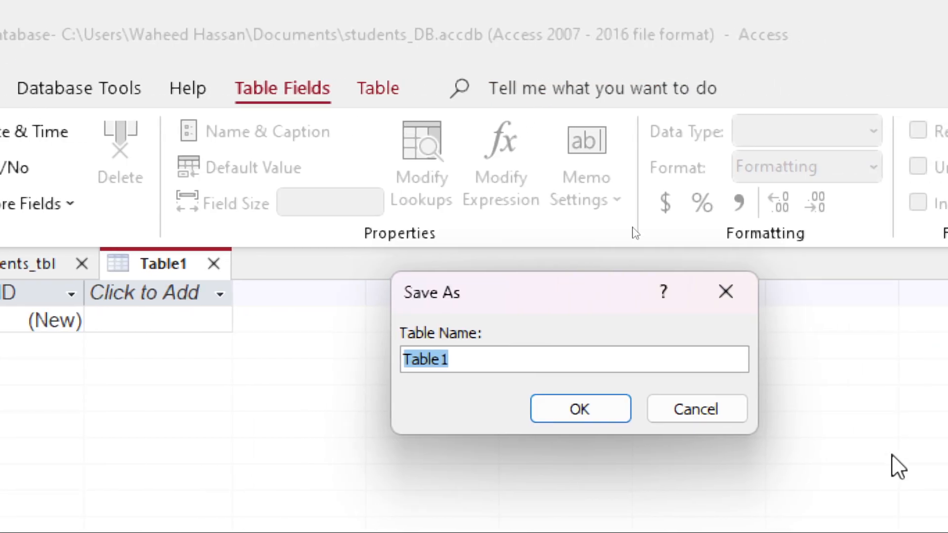
type("course")
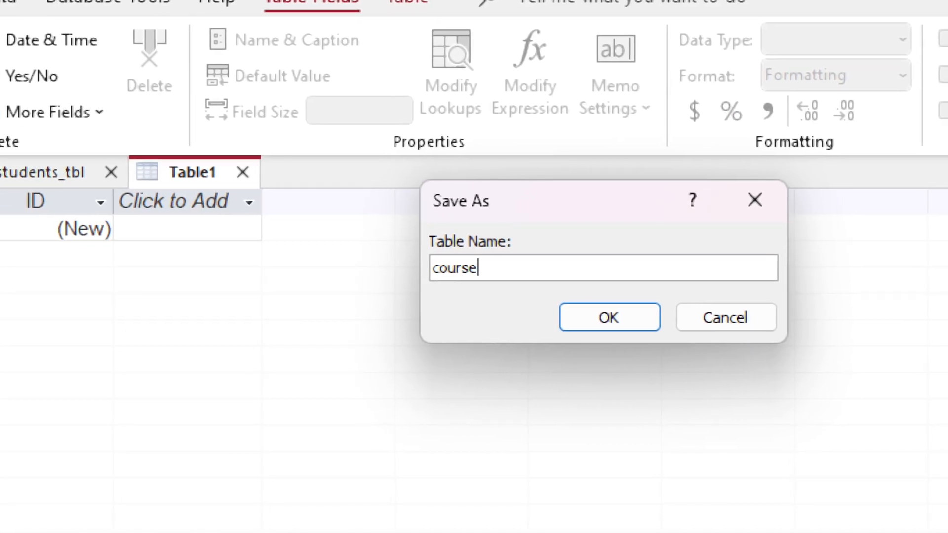
key("Return")
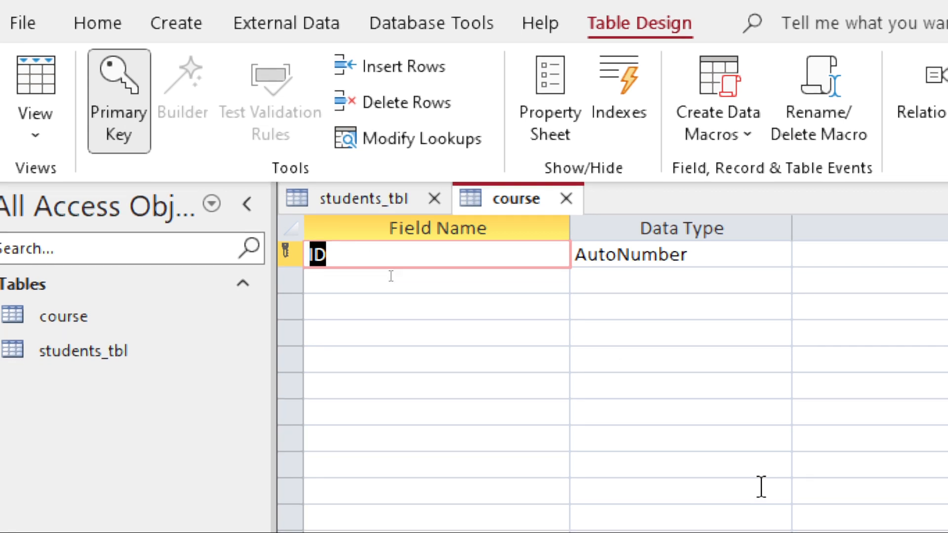
Rename the course table's ID field to Course_ID and set its data type to Number.
type("C")
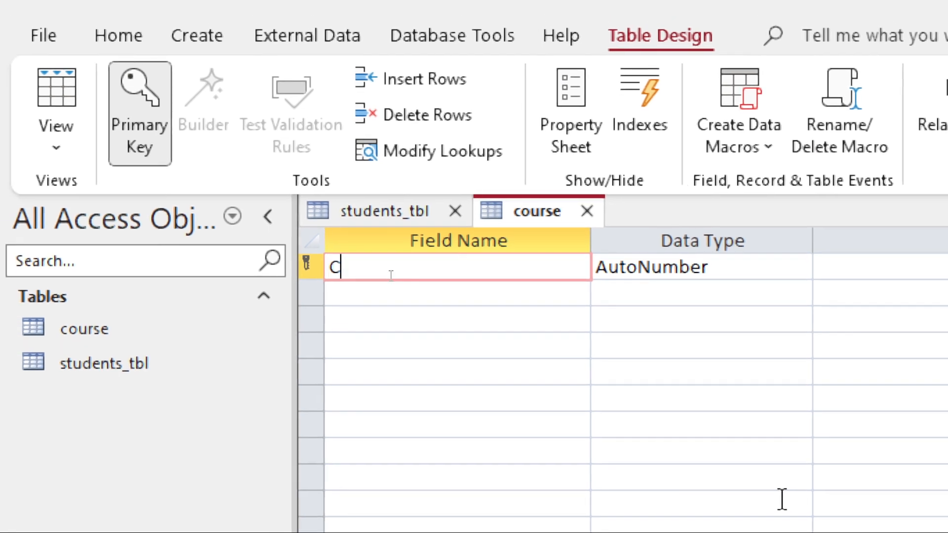
type("ourse_ID")
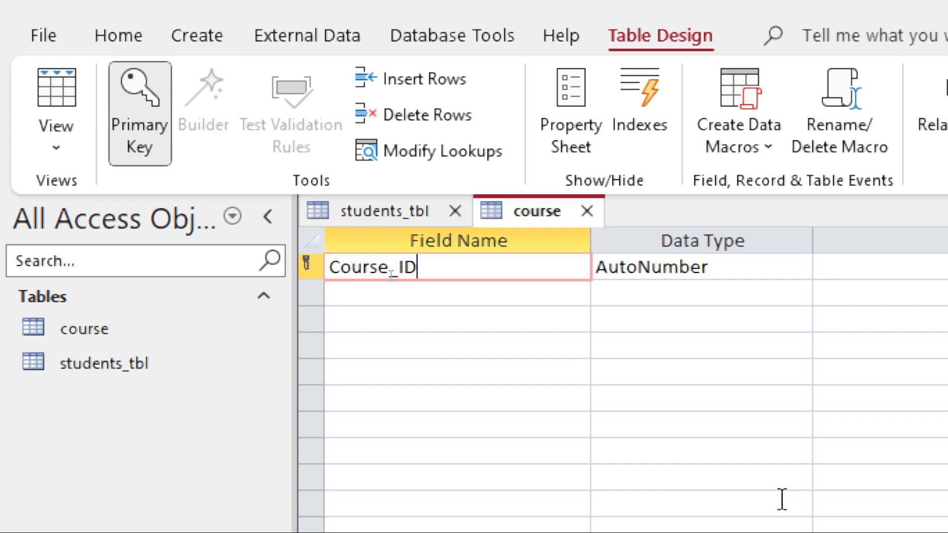
key("Tab")
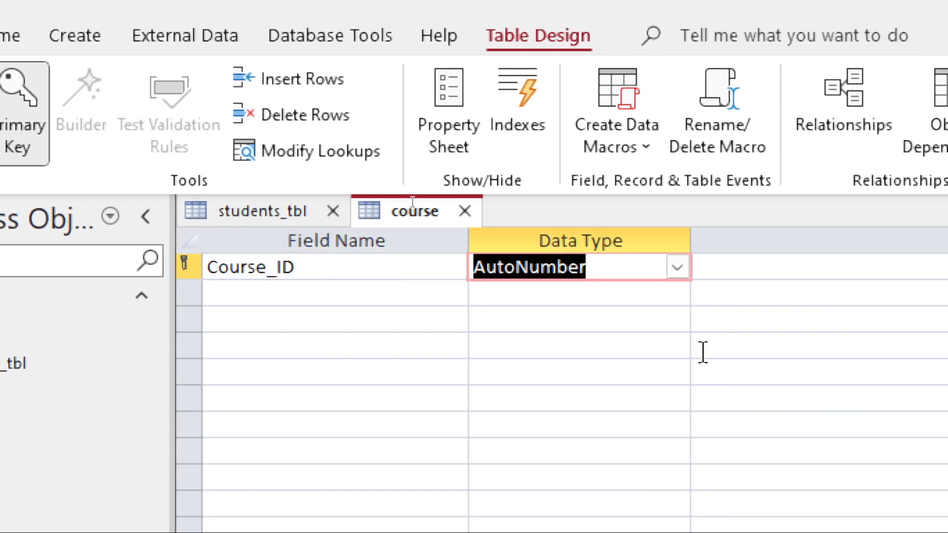
left_click(681, 271)
left_click(589, 345)
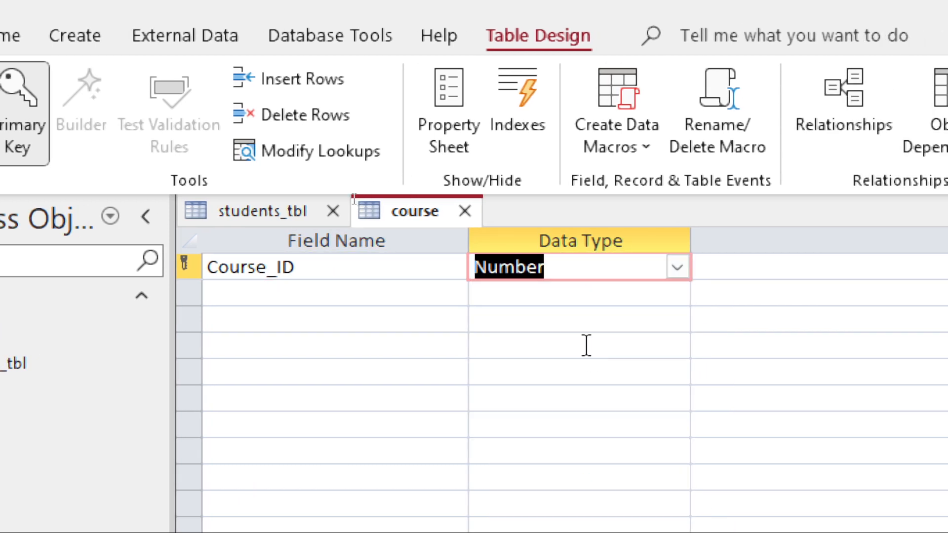
key("Tab")
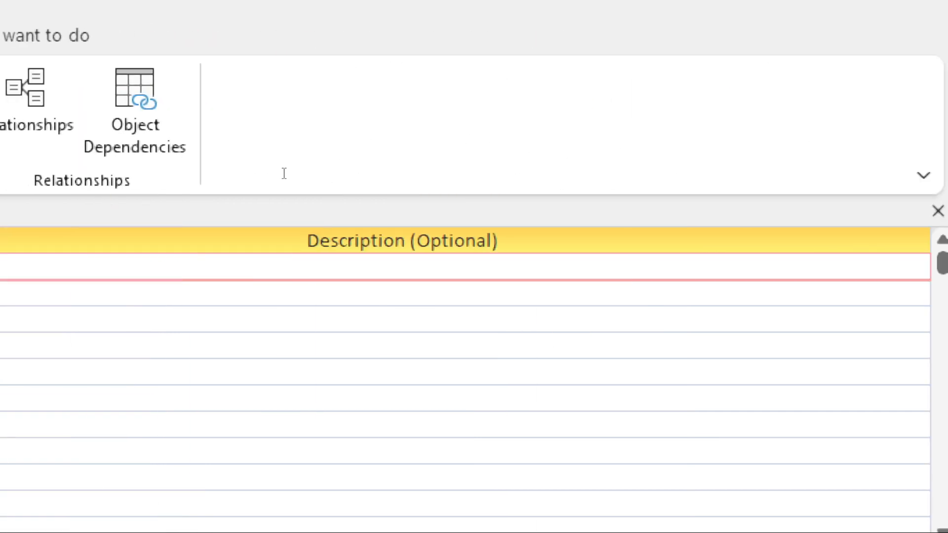
key("Tab")
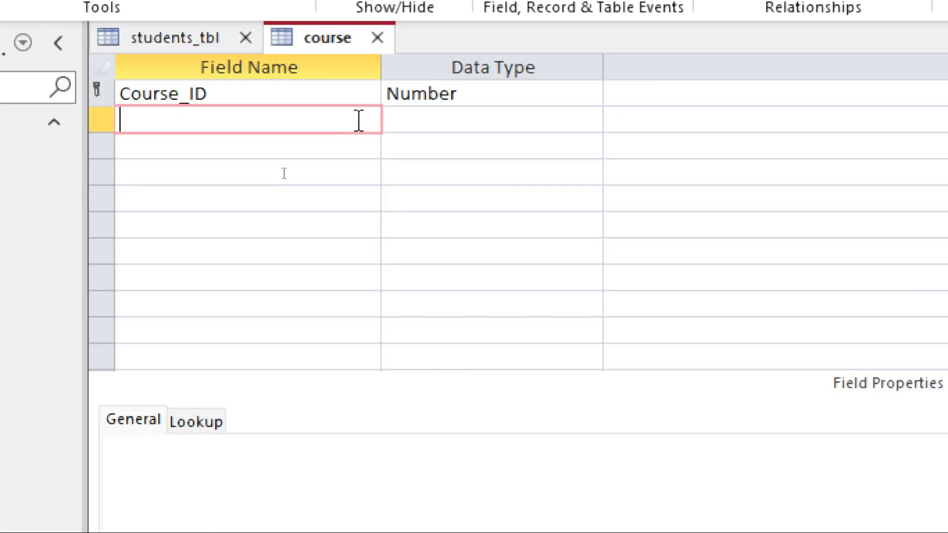
Add a Student_ID field with the Number data type as the course table's second field.
type("S")
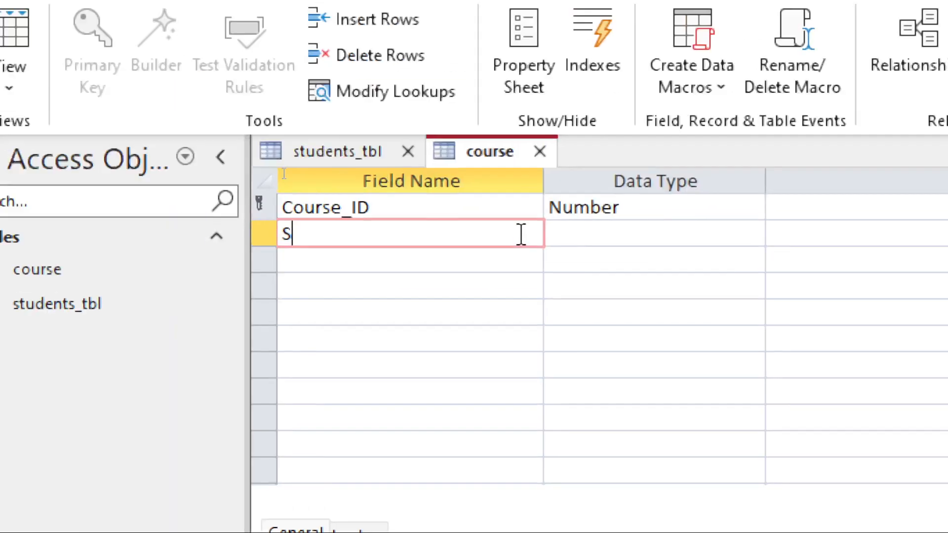
type("tu")
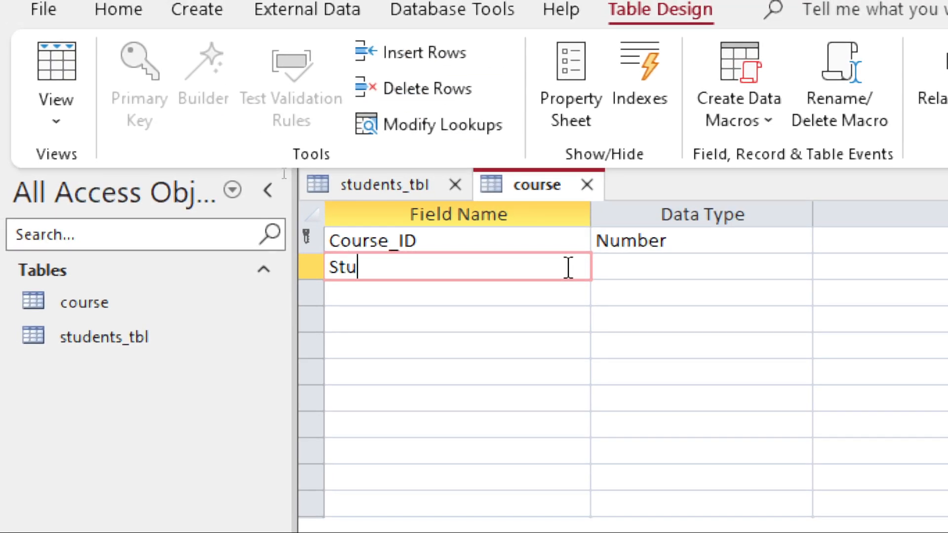
type("dent_Id")
key("BackSpace")
key("BackSpace")
type("ID")
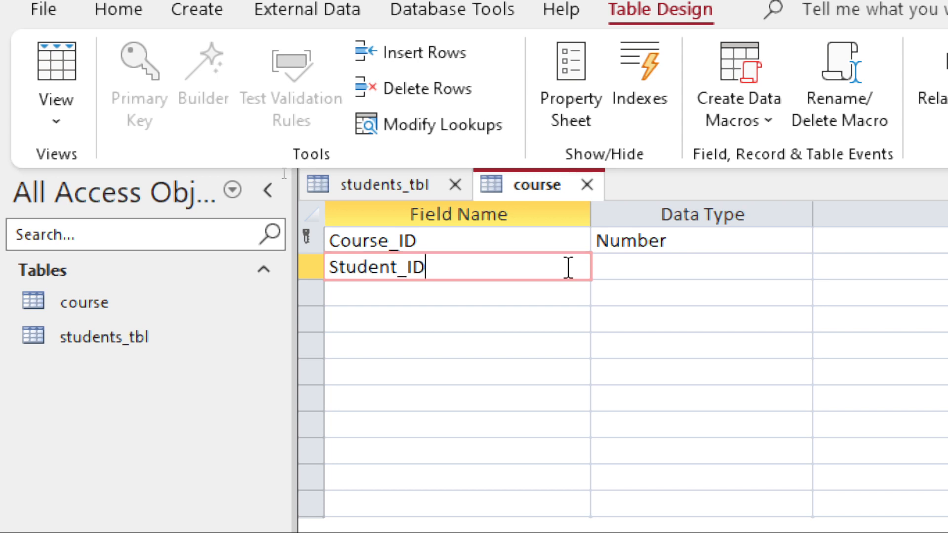
key("Tab")
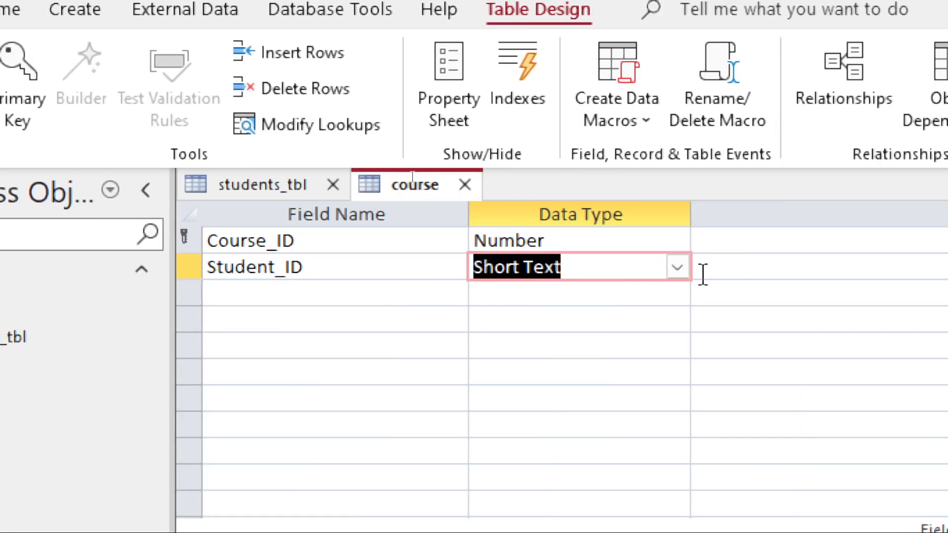
left_click(676, 267)
left_click(611, 341)
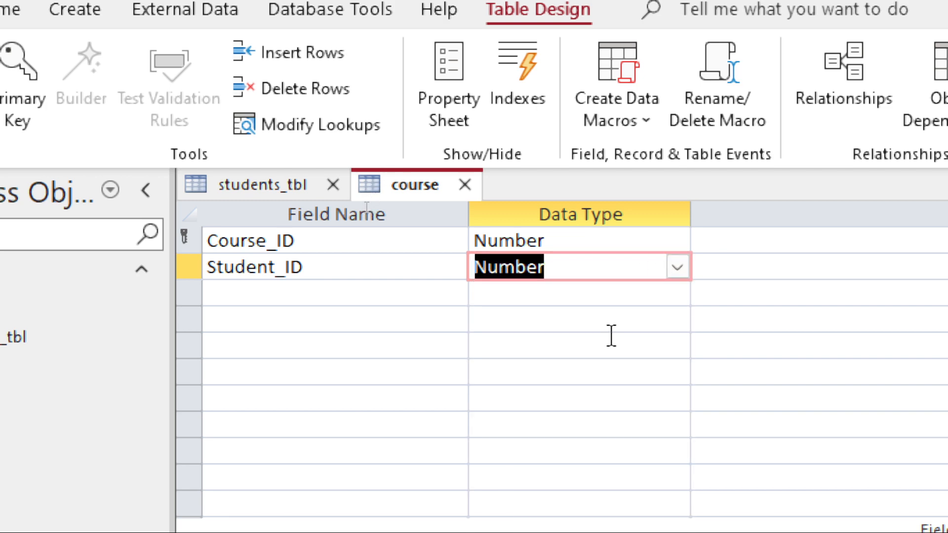
key("Tab")
key("Tab")
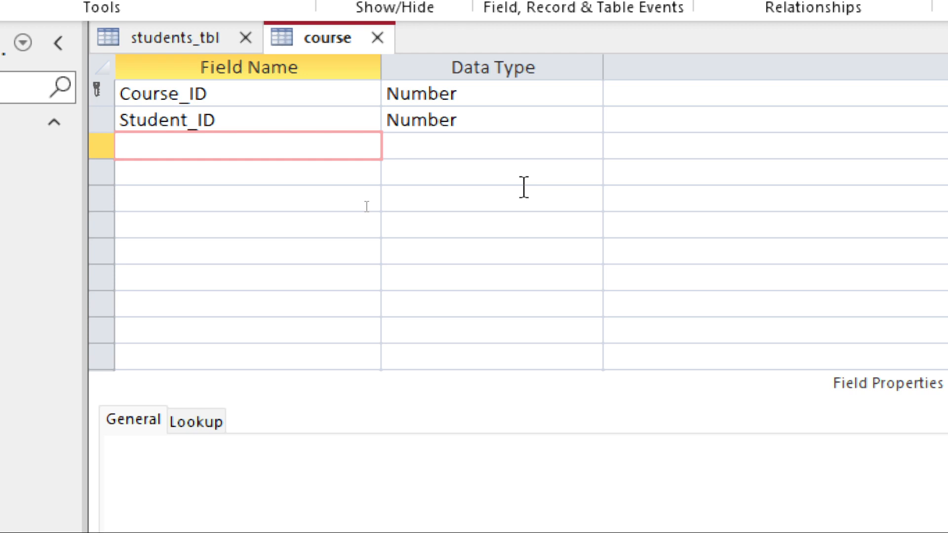
Add a Course_Title field to the course table, keeping the Short Text data type.
type("C")
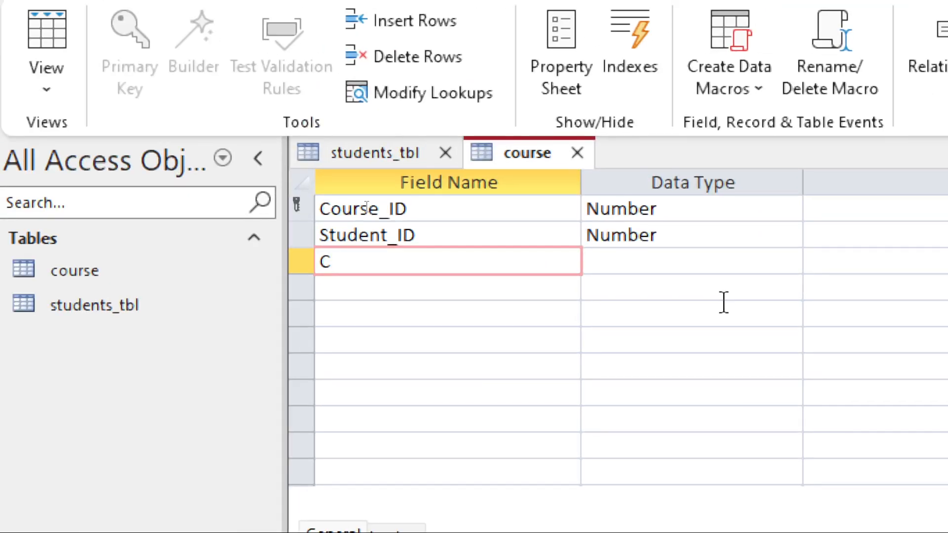
type("ourse_T")
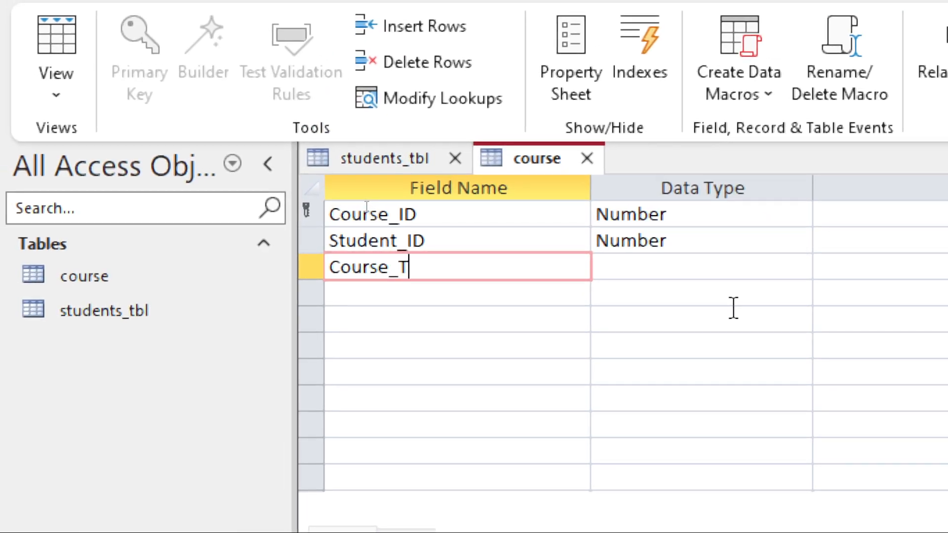
type("itle")
key("Tab")
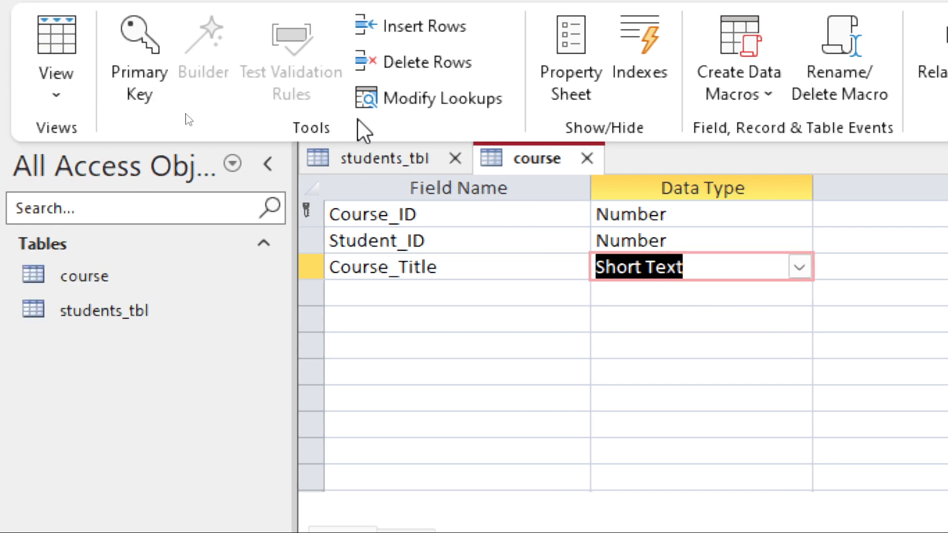
Switch the students_tbl table to Datasheet view, saving its design.
left_click(390, 159)
left_click(54, 36)
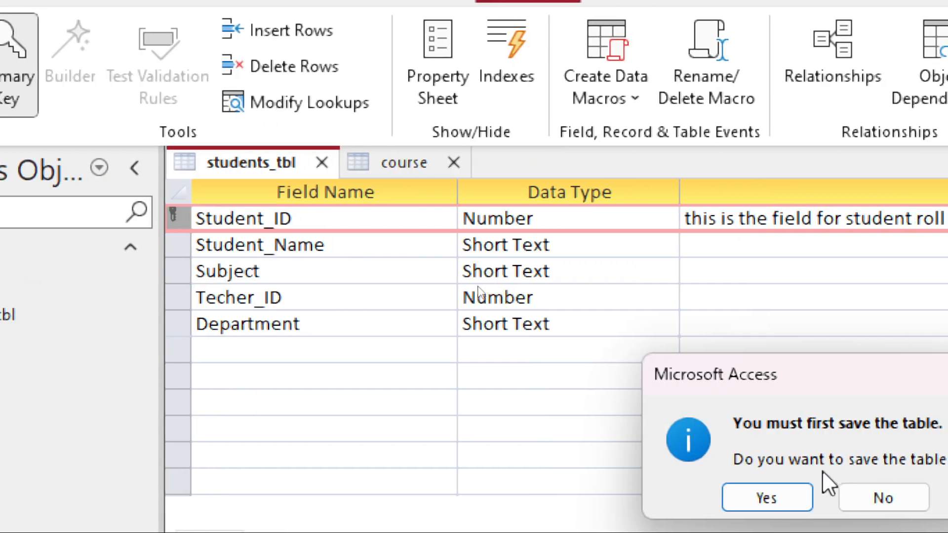
left_click(914, 489)
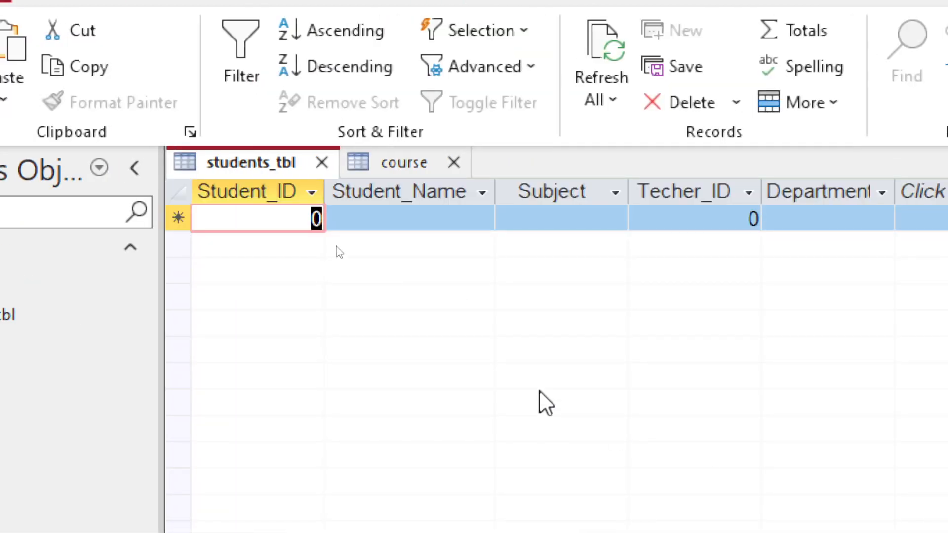
Enter the first student record: Student_ID 1, the student's name, subject ICT, Techer_ID 1, department CS.
type("1")
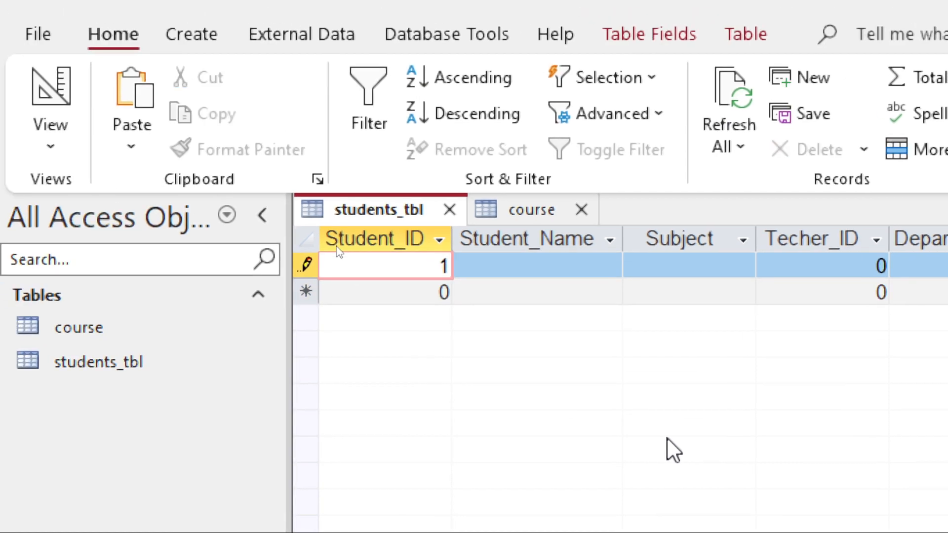
key("Tab")
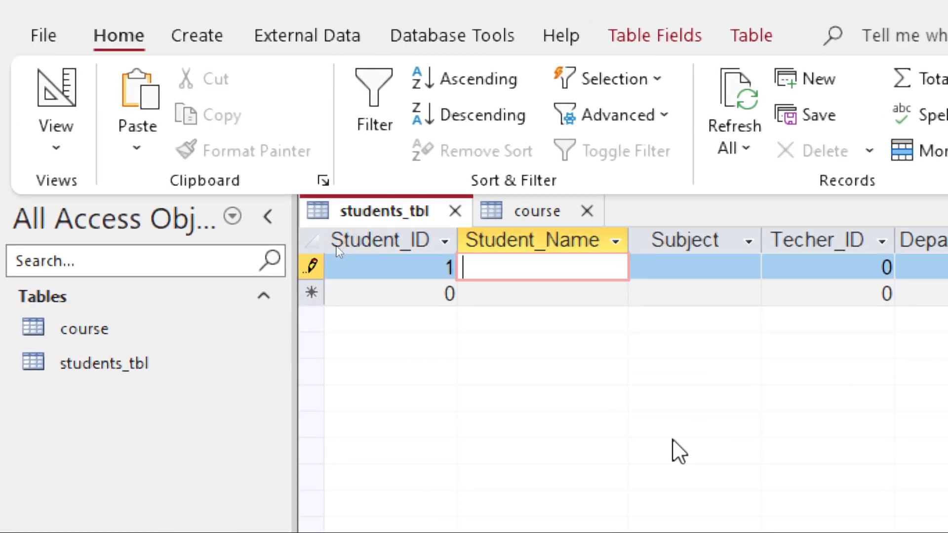
type("Ali")
key("Tab")
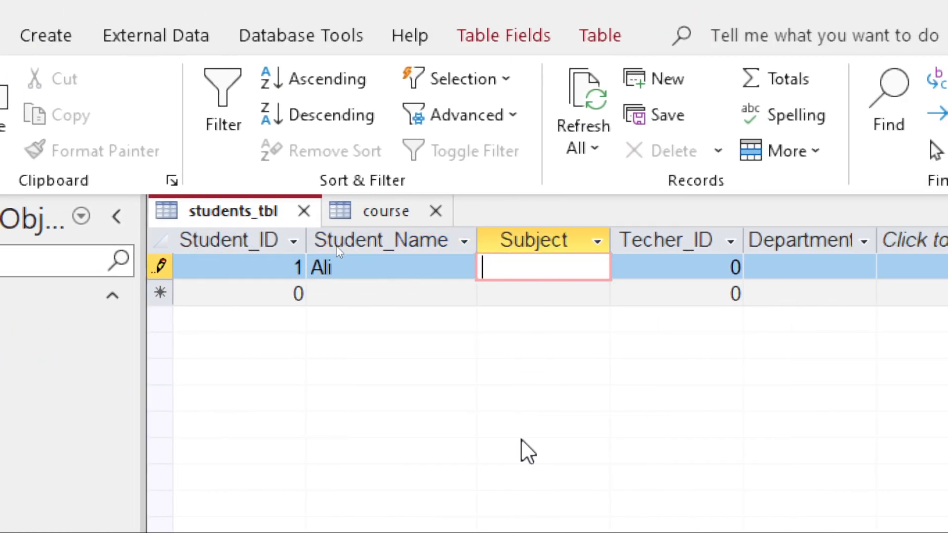
type("ICT")
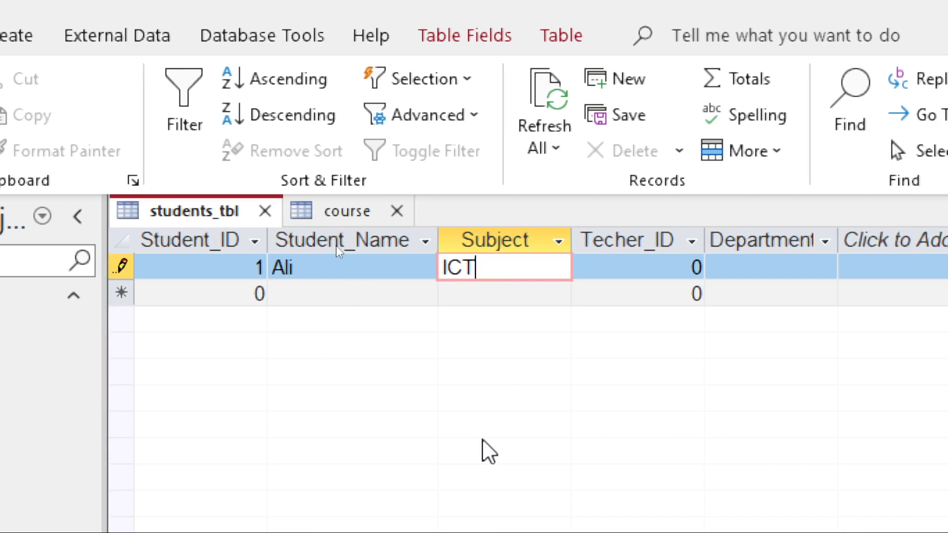
key("Tab")
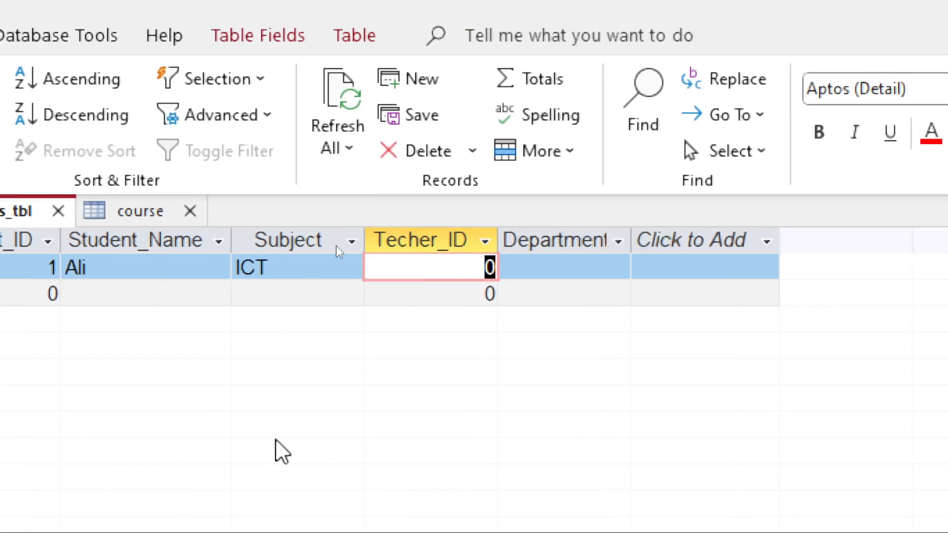
type("1")
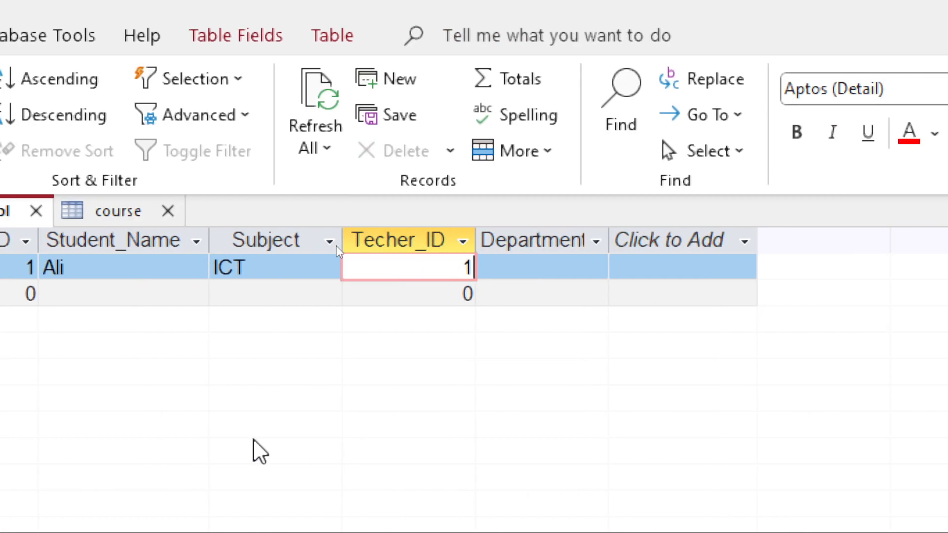
key("Tab")
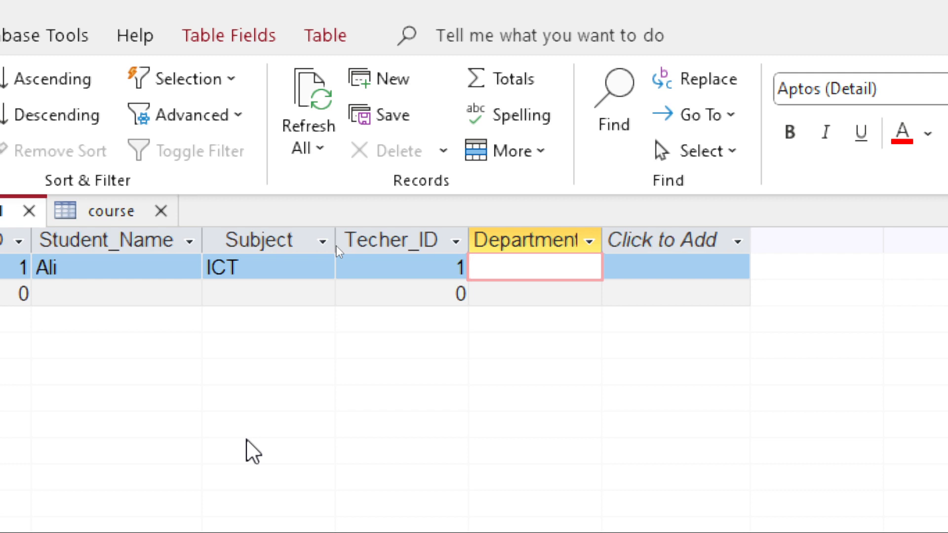
type("CS")
key("Tab")
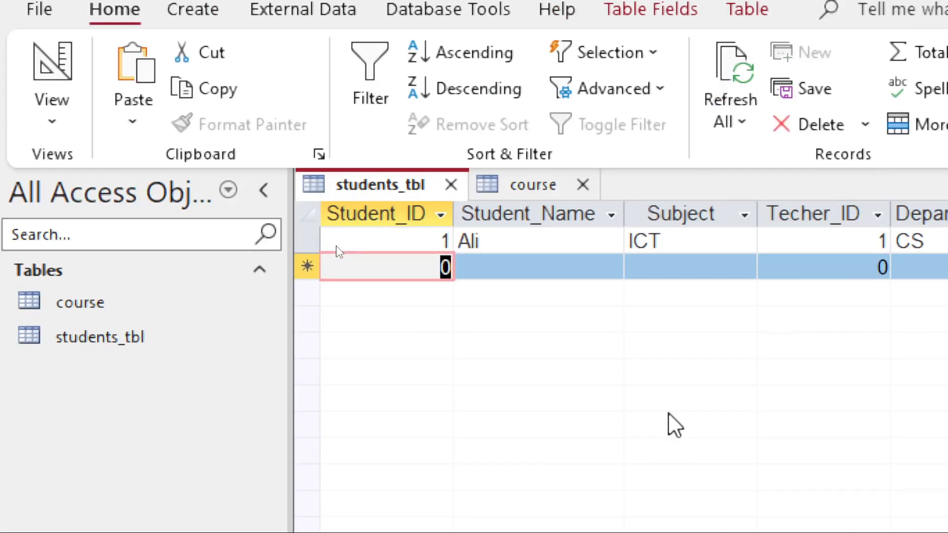
Enter the second student record: Student_ID 2, the student's name, subject Math, Techer_ID 1, department CS.
type("2")
key("Tab")
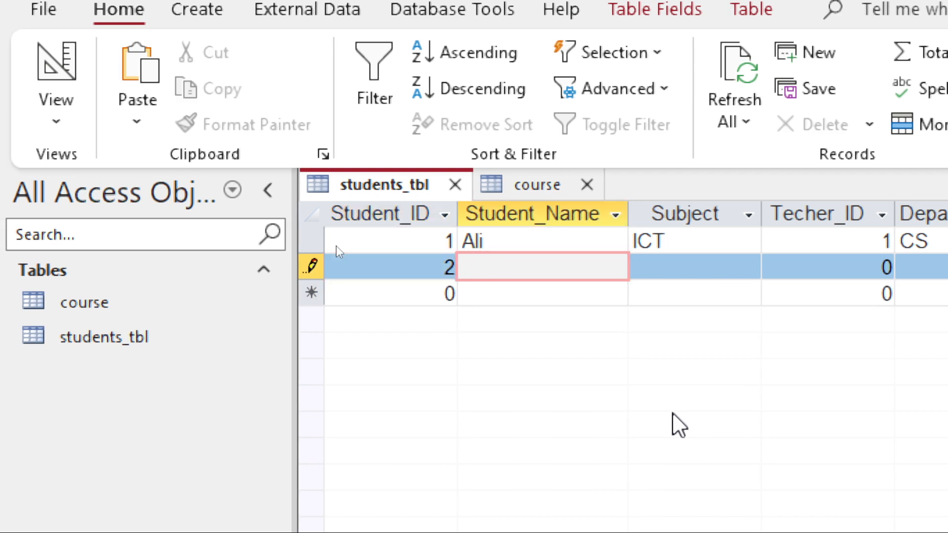
type("Saad")
key("Tab")
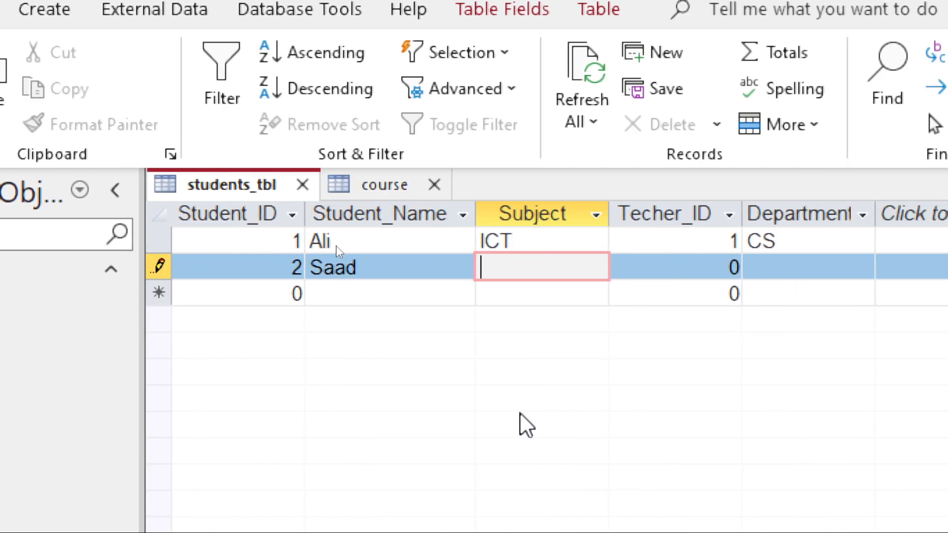
type("Math")
key("Tab")
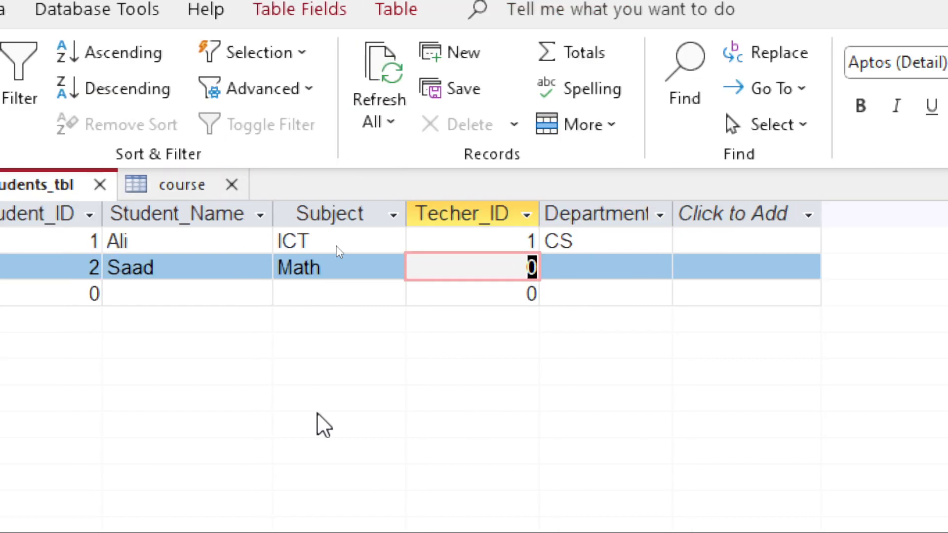
type("1")
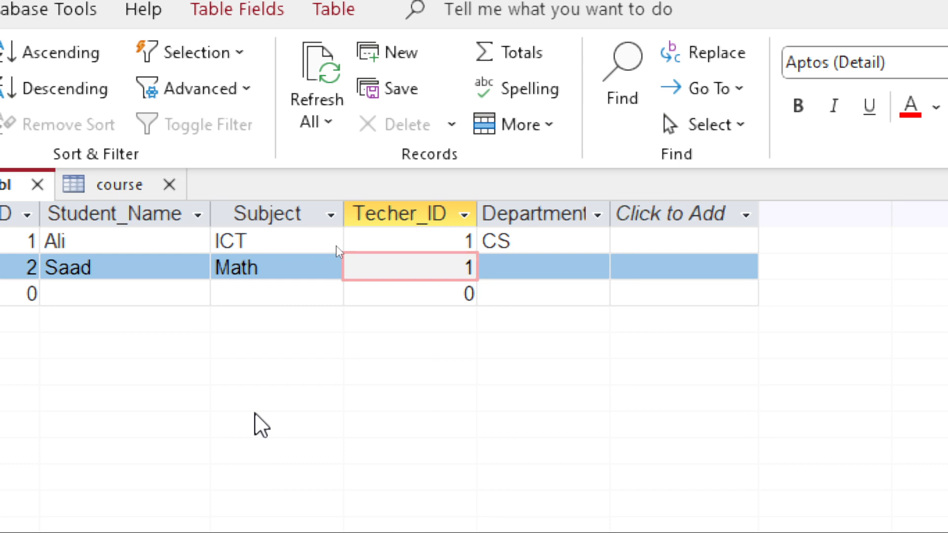
key("Tab")
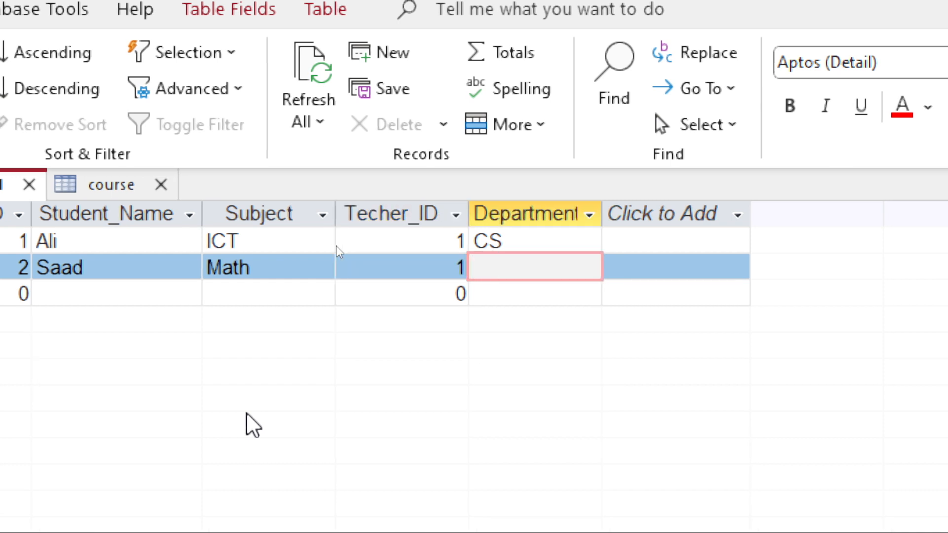
type("CS")
key("Tab")
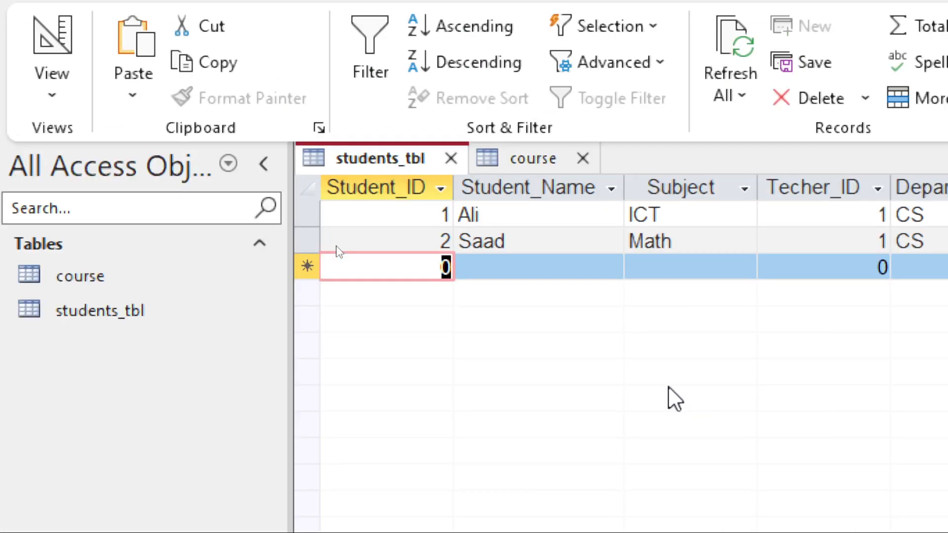
Enter the third student record: Student_ID 3, the student's name, subject English, Techer_ID 2, department English.
type("3")
key("Tab")
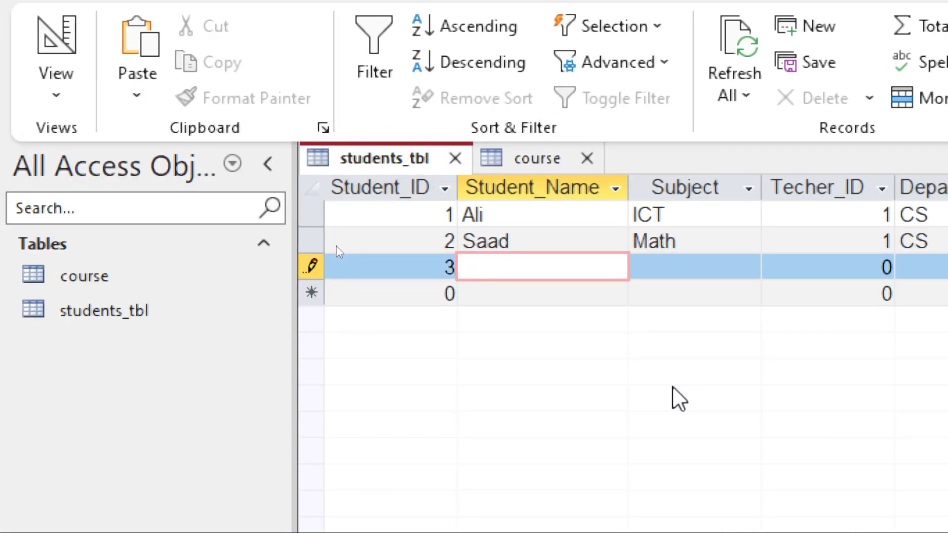
type("Zain")
key("Tab")
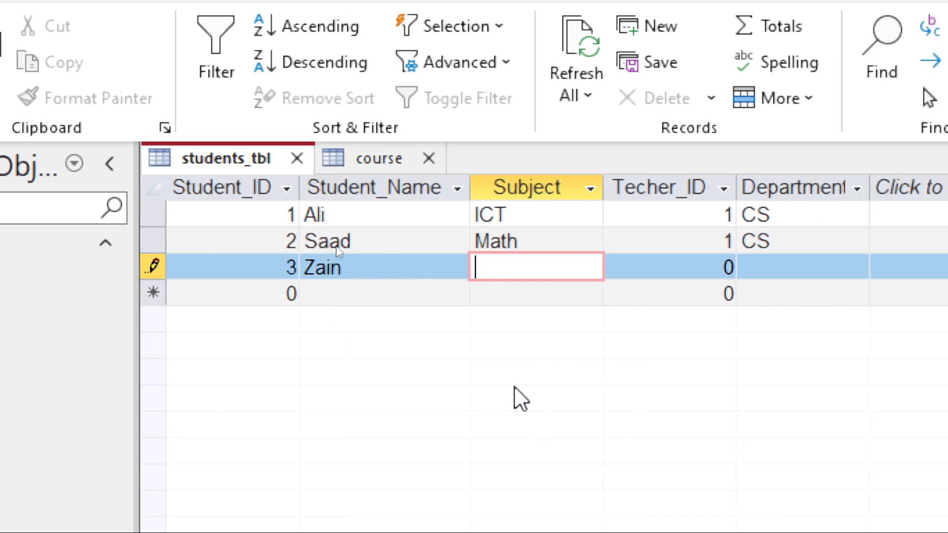
type("Englis")
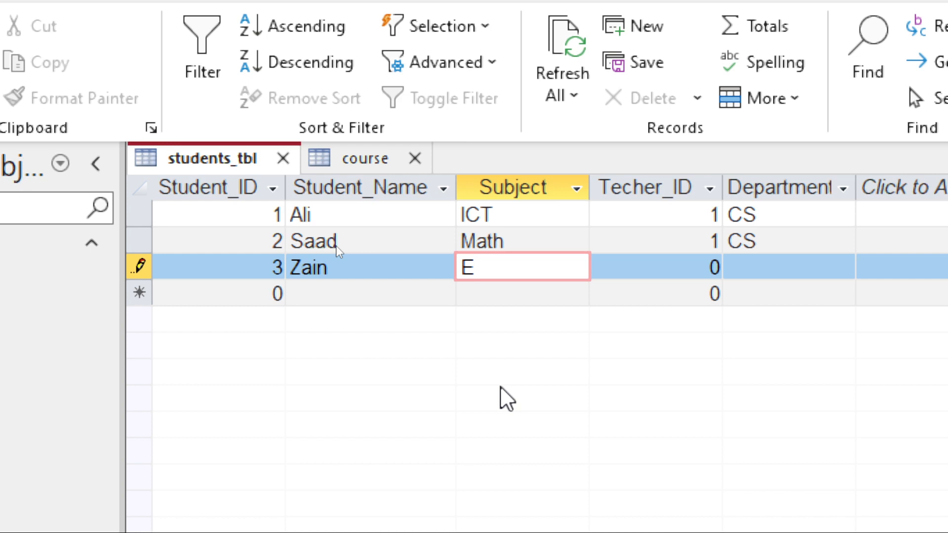
type("h")
key("Tab")
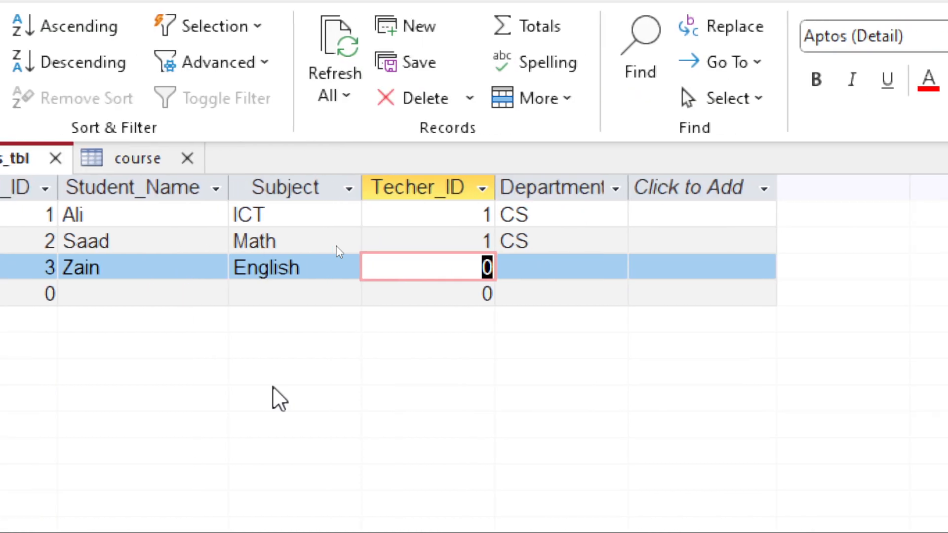
type("2")
key("Tab")
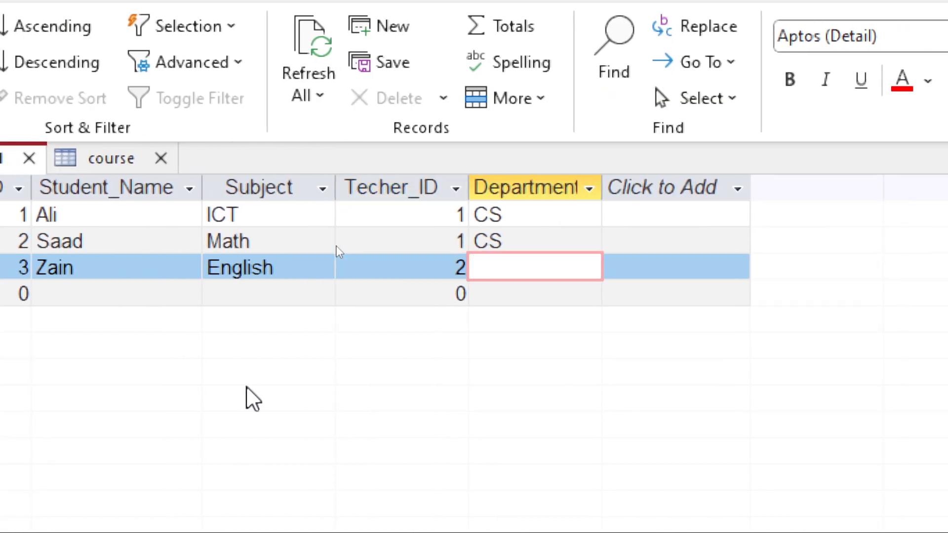
type("English")
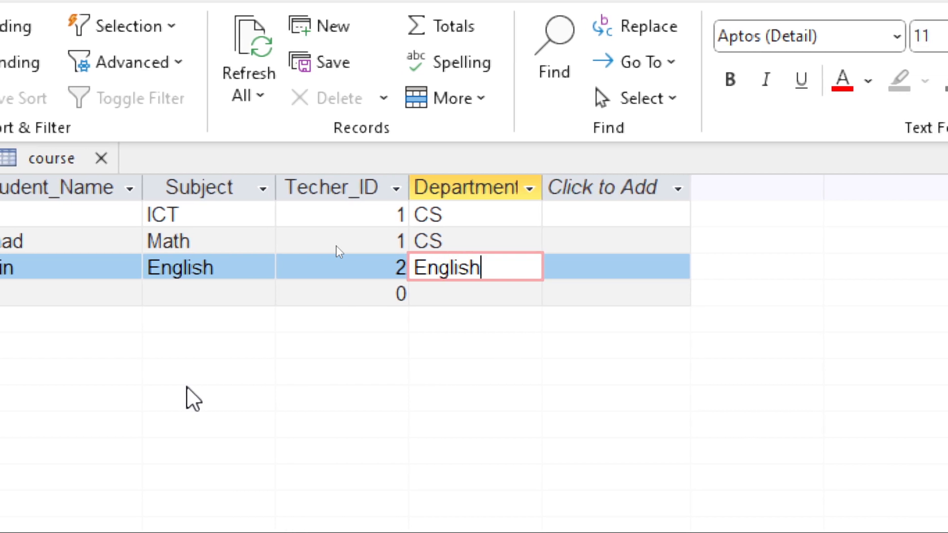
key("Tab")
Enter the fourth student record: Student_ID 4, the student's name, subject Math, Techer_ID 1, department Math.
type("4")
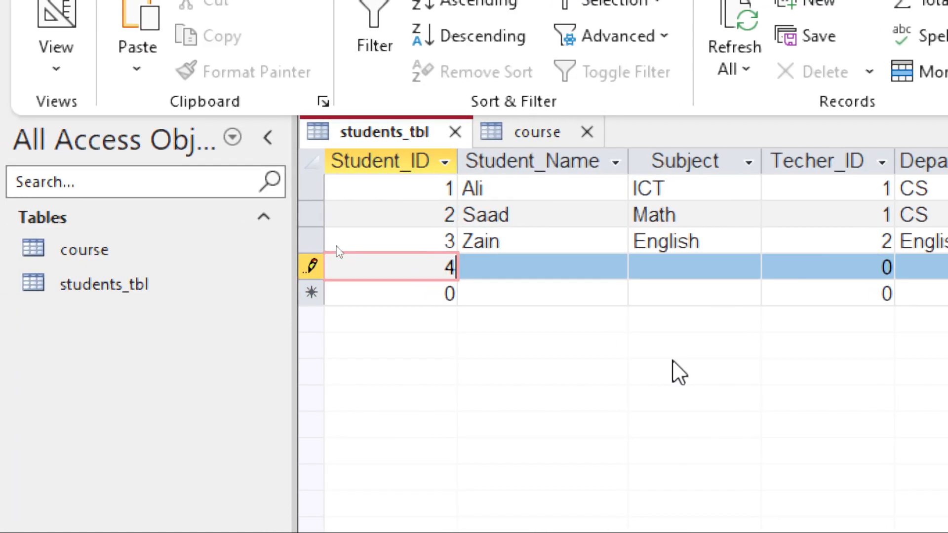
key("Tab")
type("Saif")
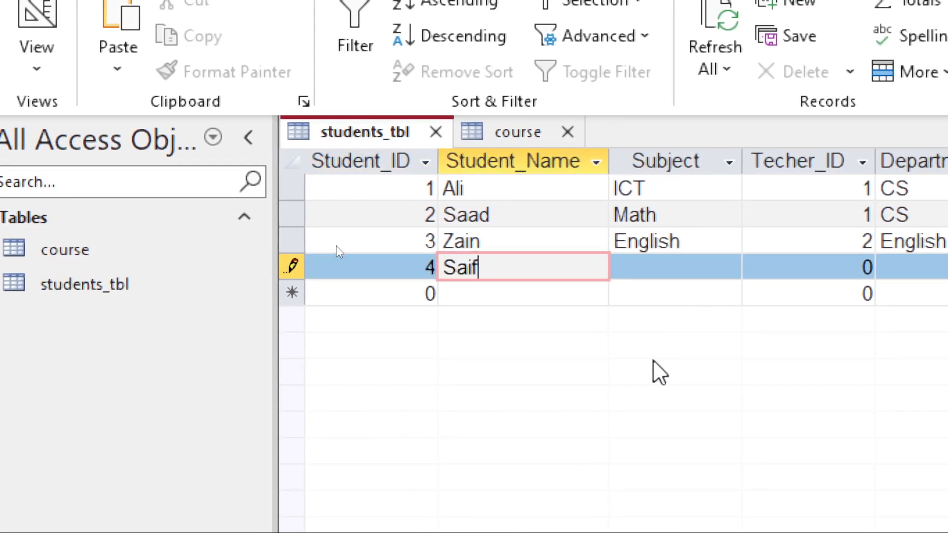
key("Tab")
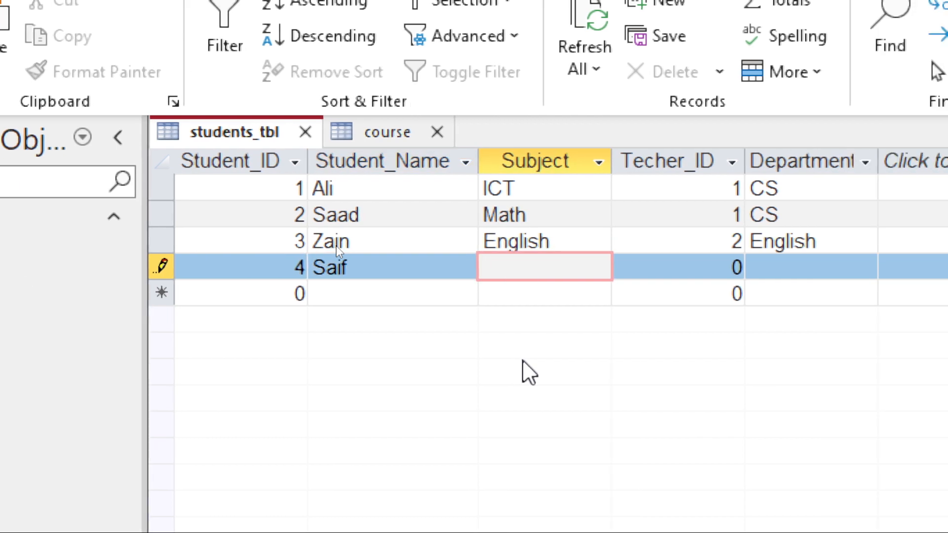
type("Math")
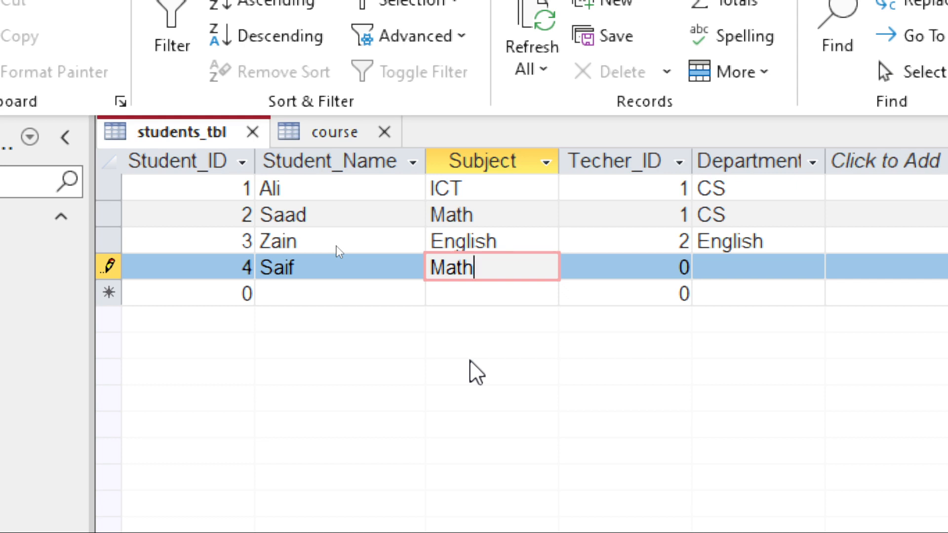
key("Tab")
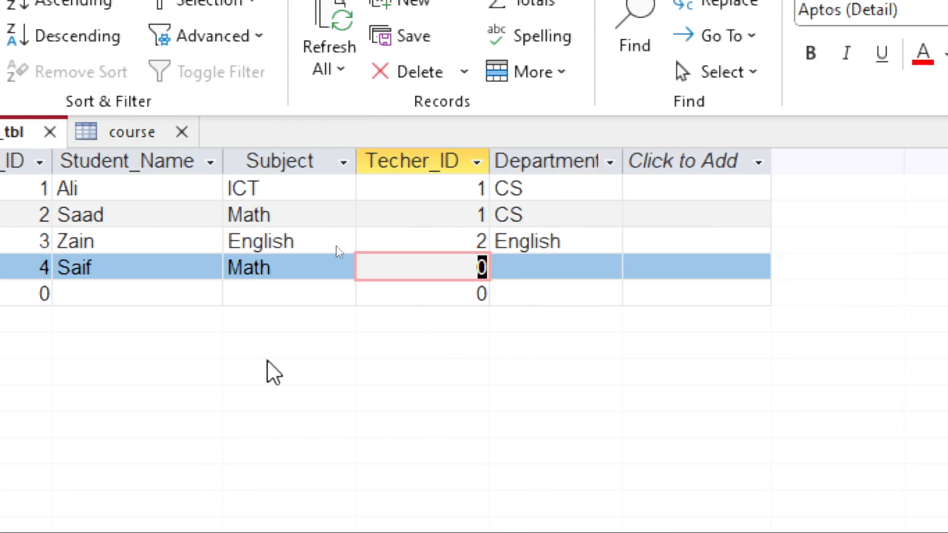
type("1")
key("Tab")
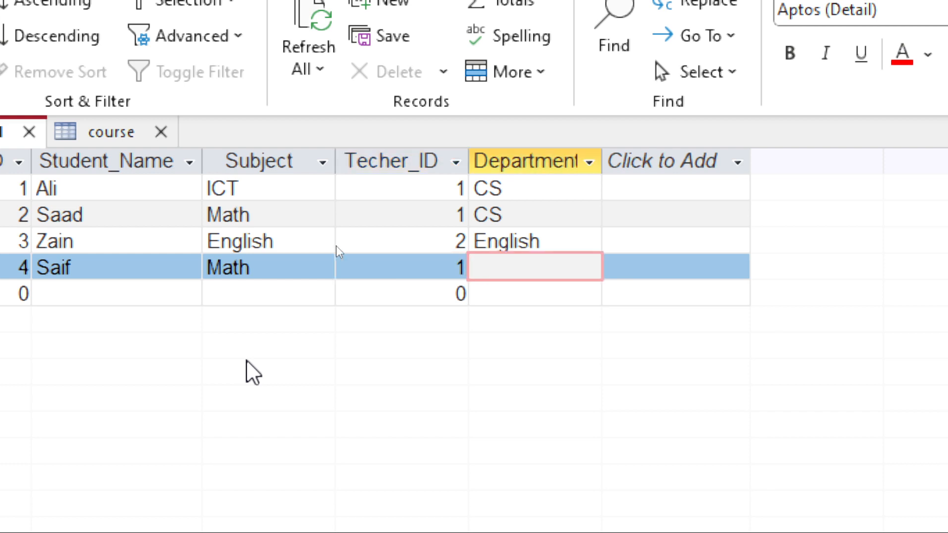
type("Math")
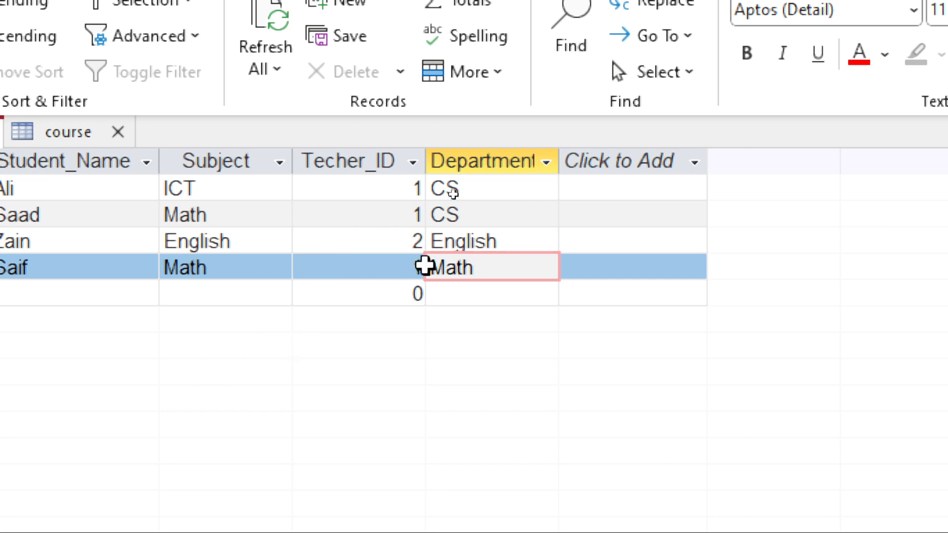
Change the fourth student's Techer_ID to 3 and commit the record.
left_click(398, 267)
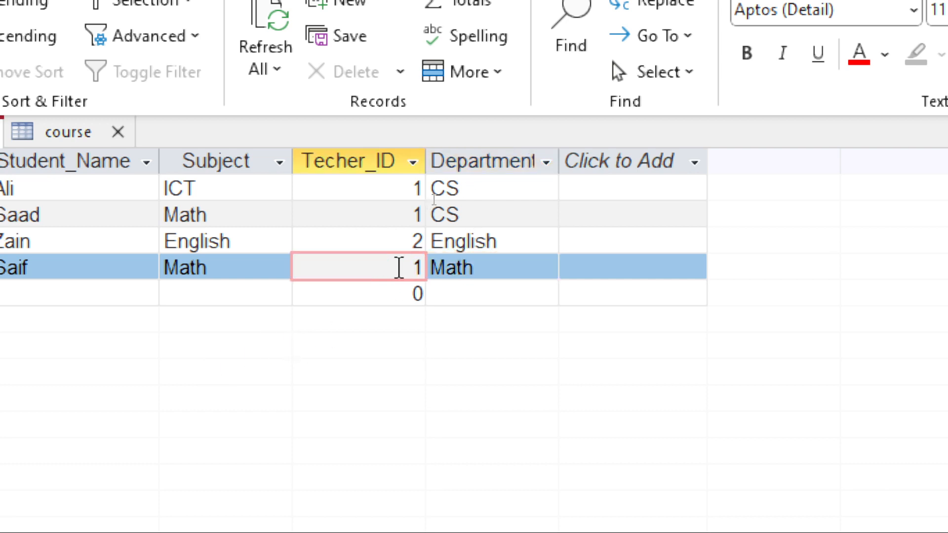
key("BackSpace")
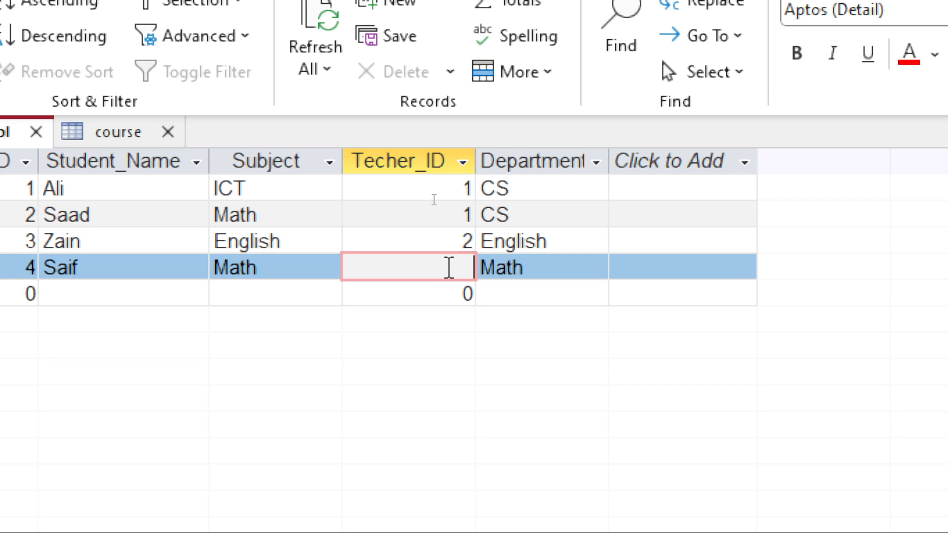
type("3")
left_click(674, 292)
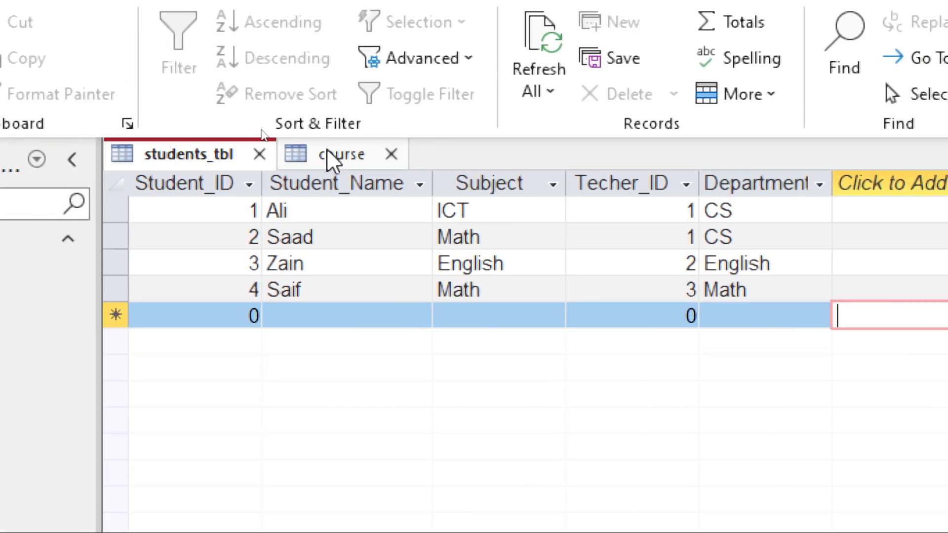
Open the course table in Datasheet view and enter a record with Course_ID 1, Student_ID 1, Course_Title ICT.
left_click(330, 157)
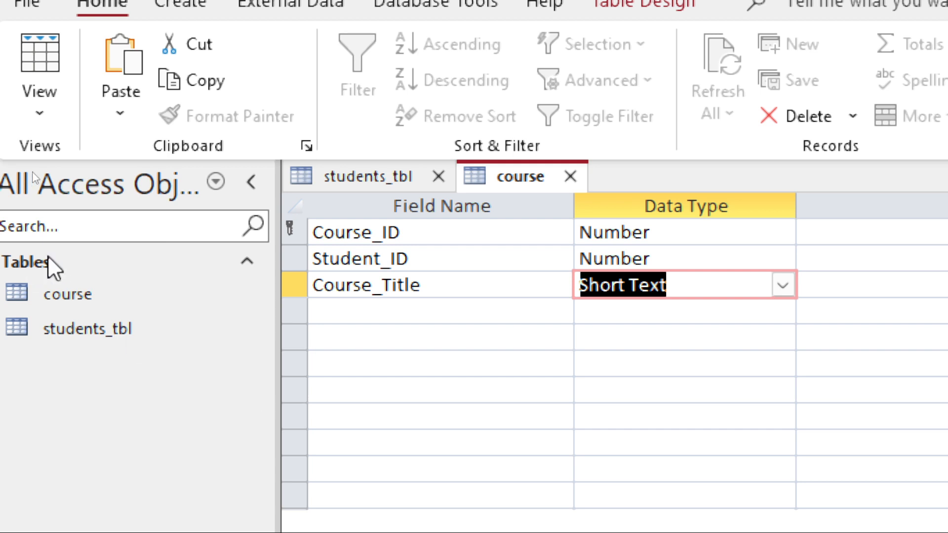
left_click(63, 45)
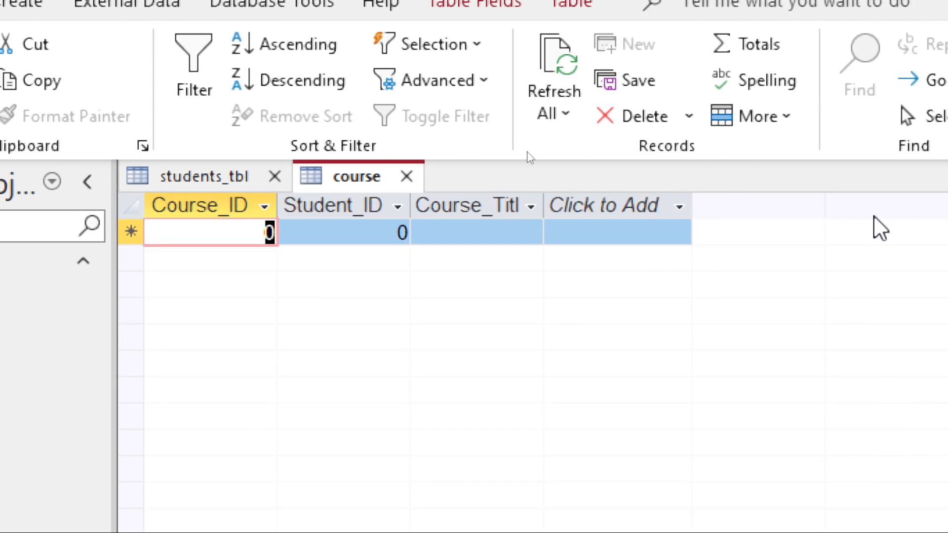
type("1")
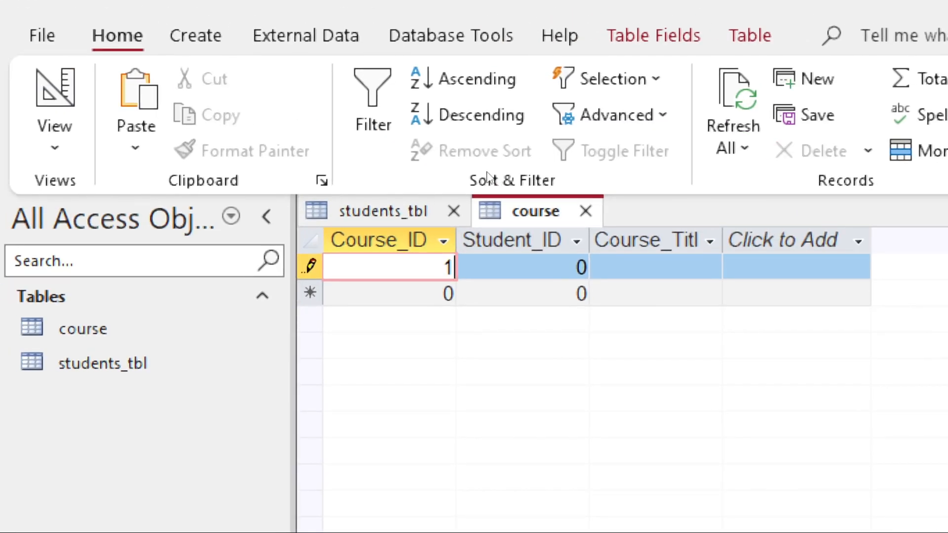
key("Tab")
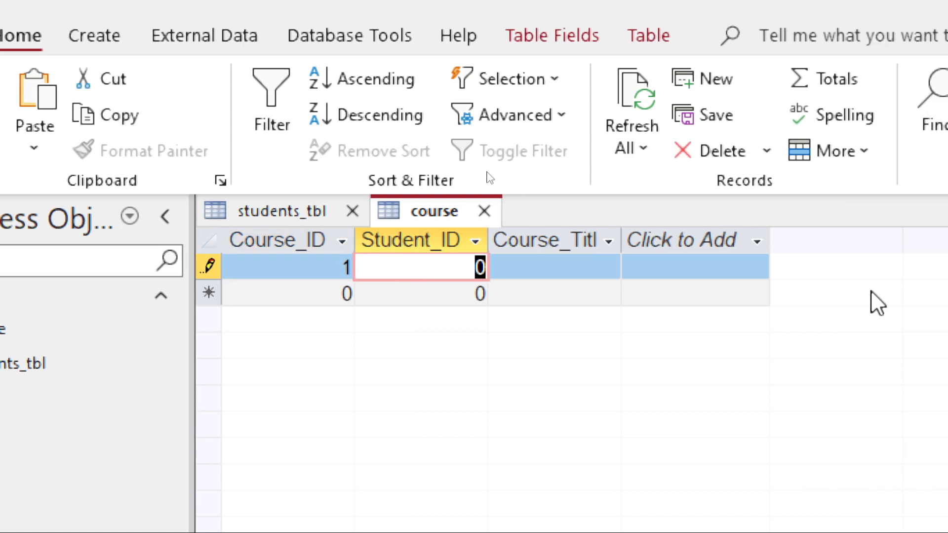
type("1")
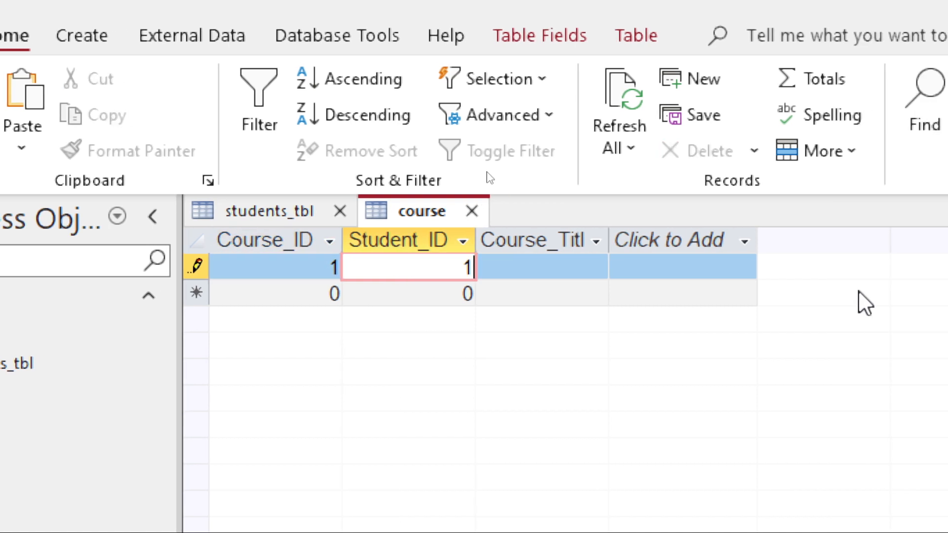
key("Tab")
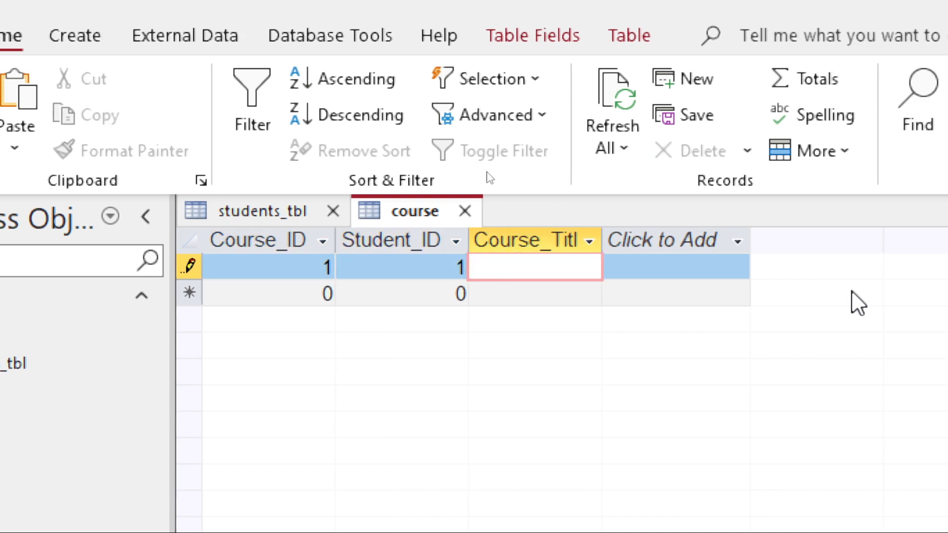
type("ICT")
key("Tab")
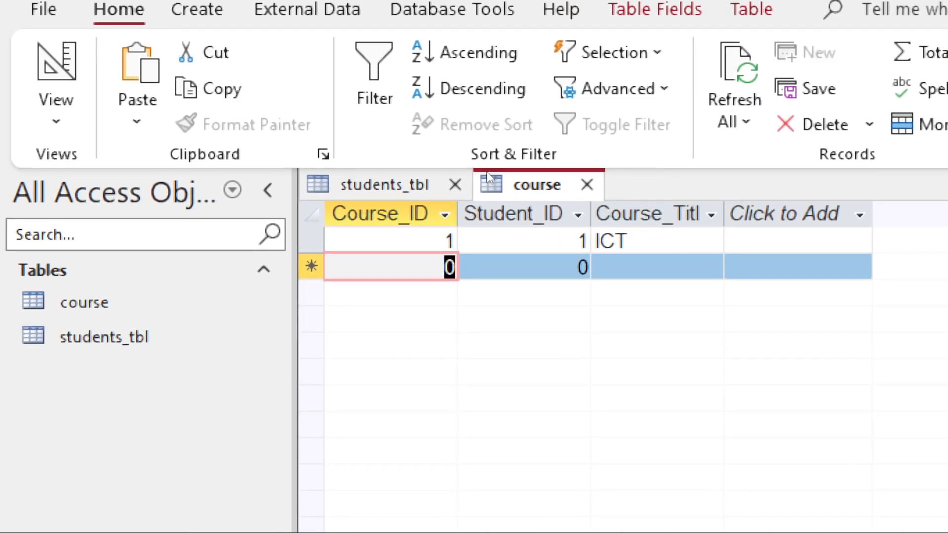
Try to add a course record with Course_ID 1, Student_ID 2, Course_Title English, then discard it.
type("1")
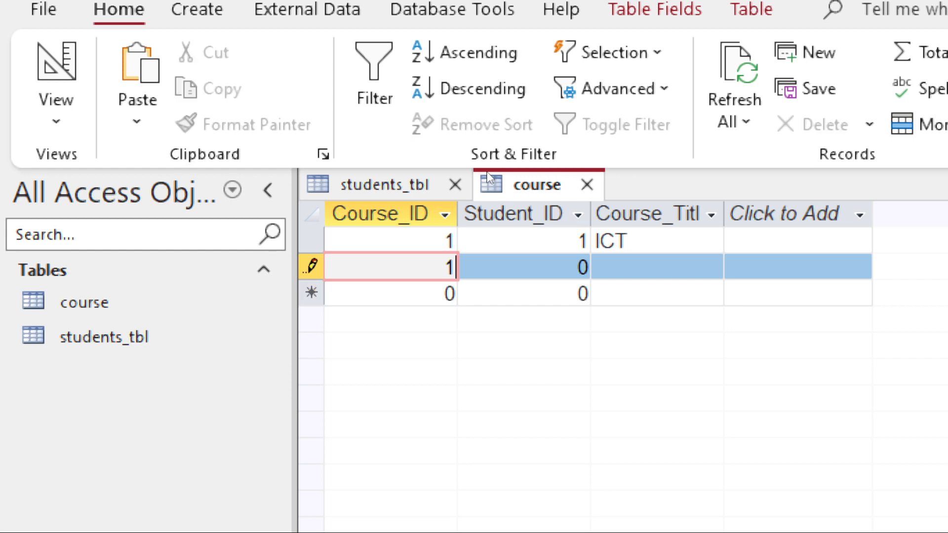
key("Tab")
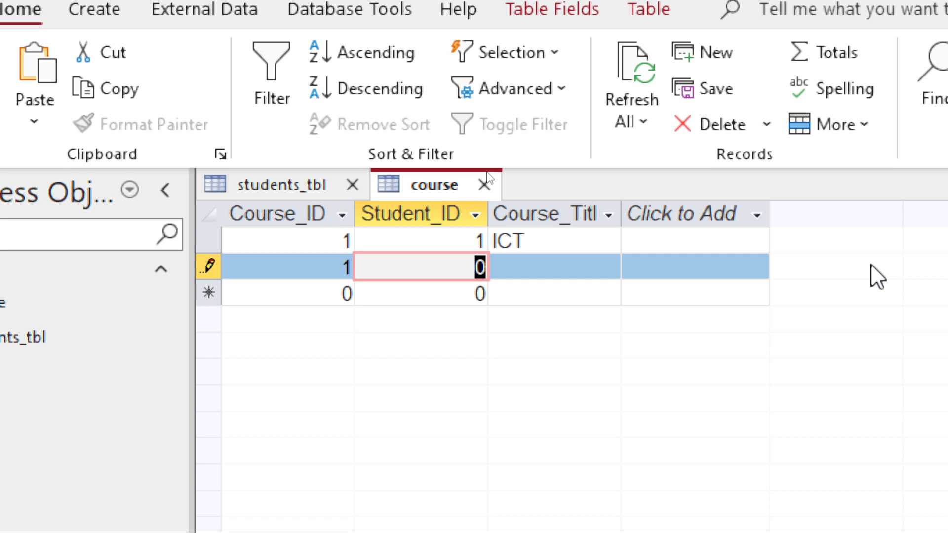
type("2")
key("Tab")
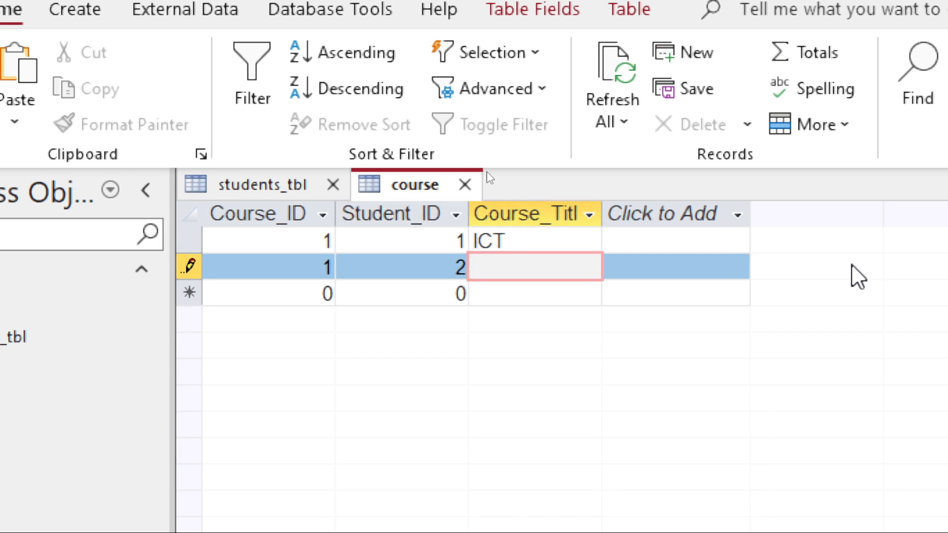
type("En")
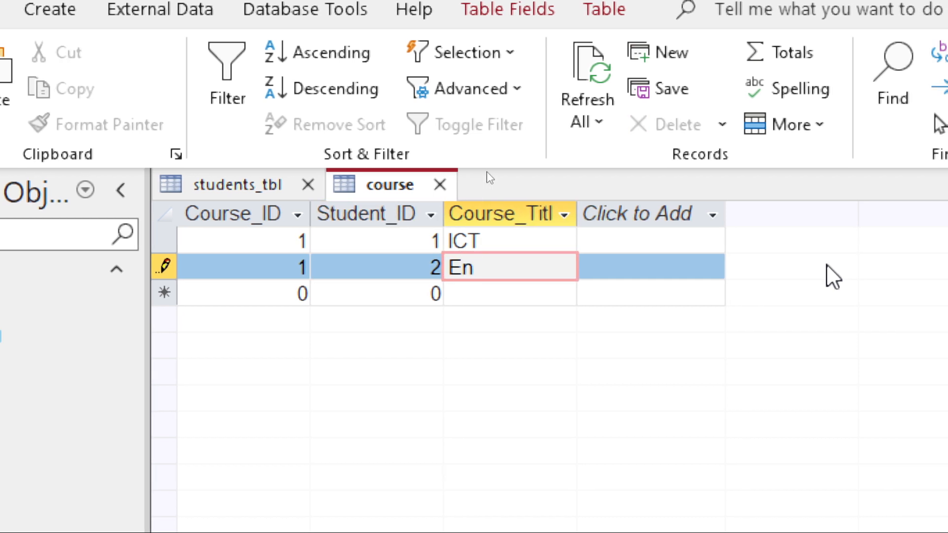
type("glish")
key("Tab")
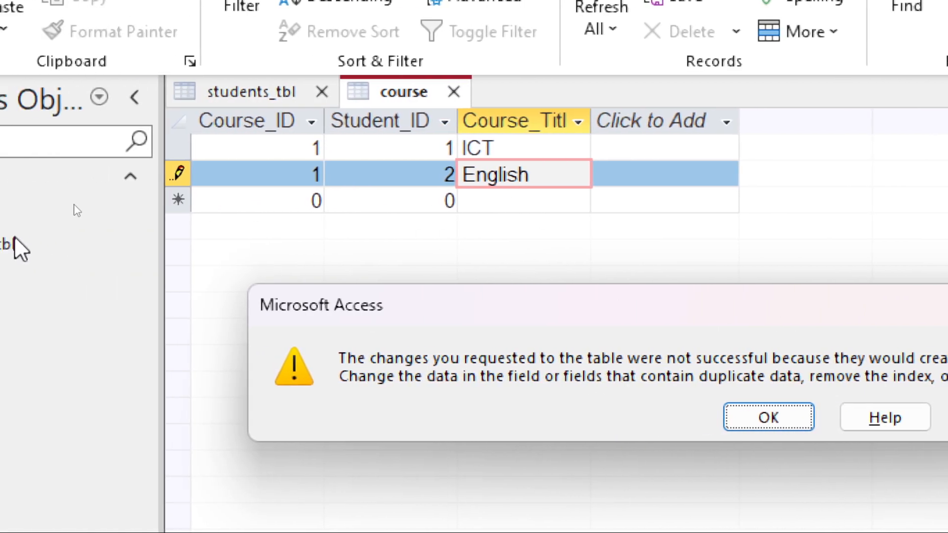
key("Return")
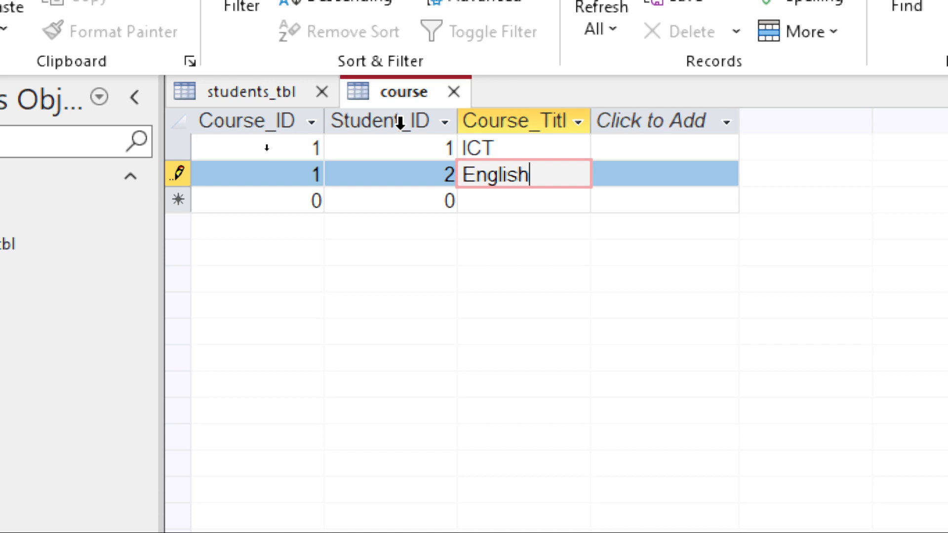
key("Escape")
key("Escape")
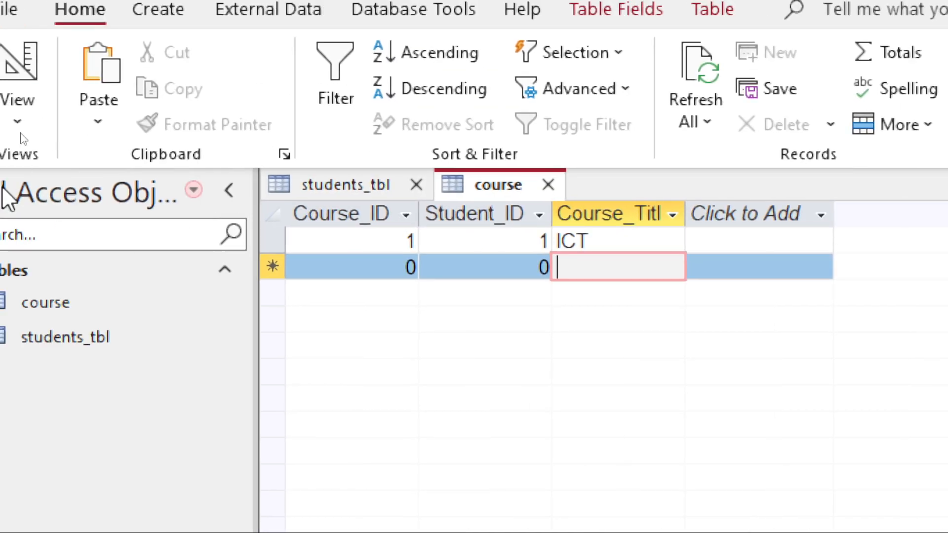
Make Course_ID and Student_ID a combined primary key in the course table's design, saving and returning to Datasheet view.
left_click(23, 73)
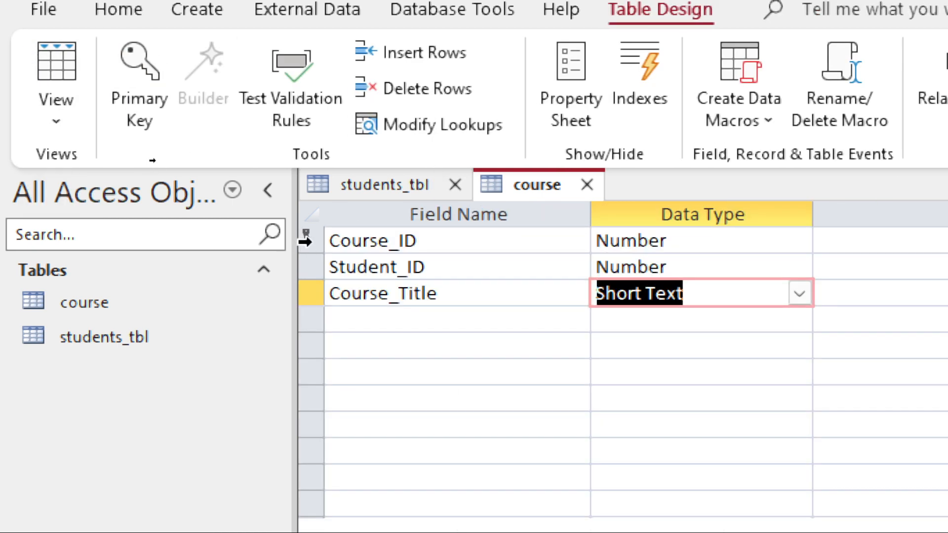
left_click_drag(304, 241, 305, 255)
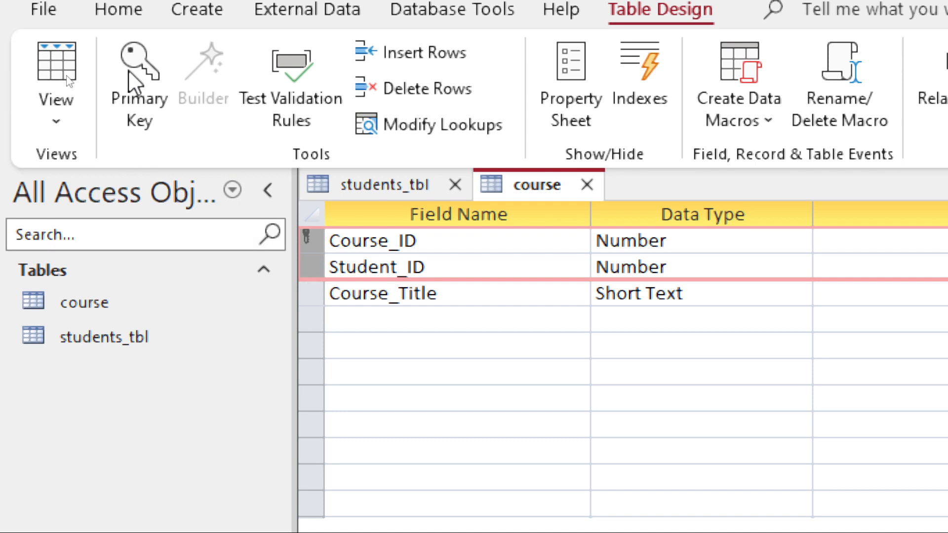
left_click(152, 70)
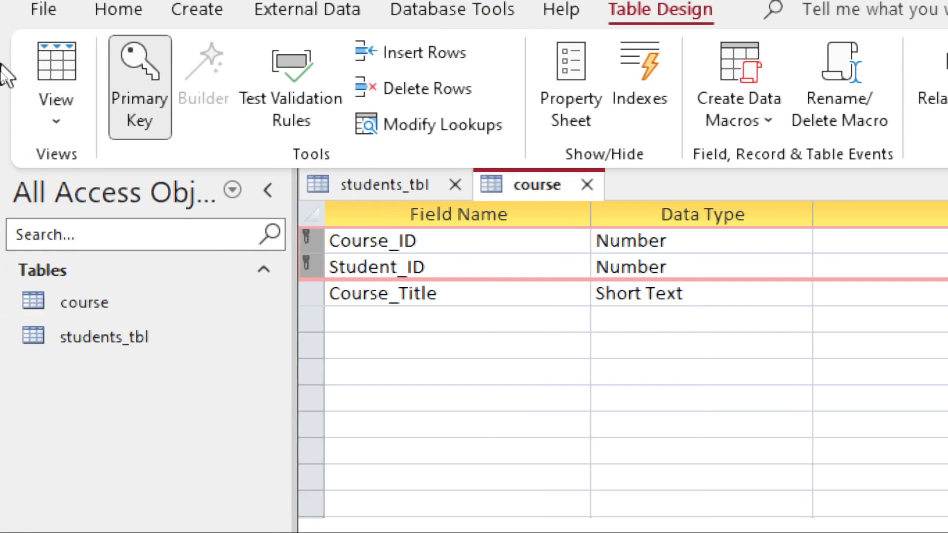
left_click(73, 69)
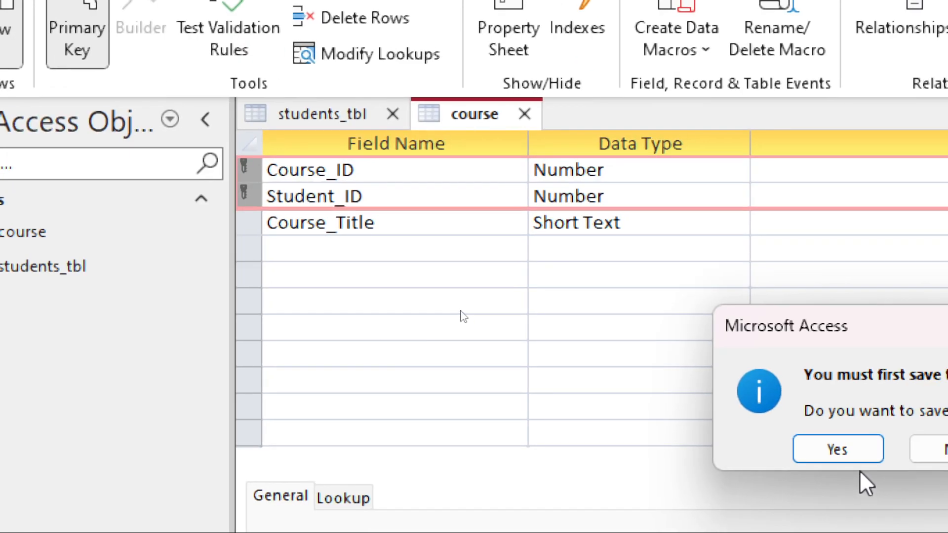
left_click(846, 447)
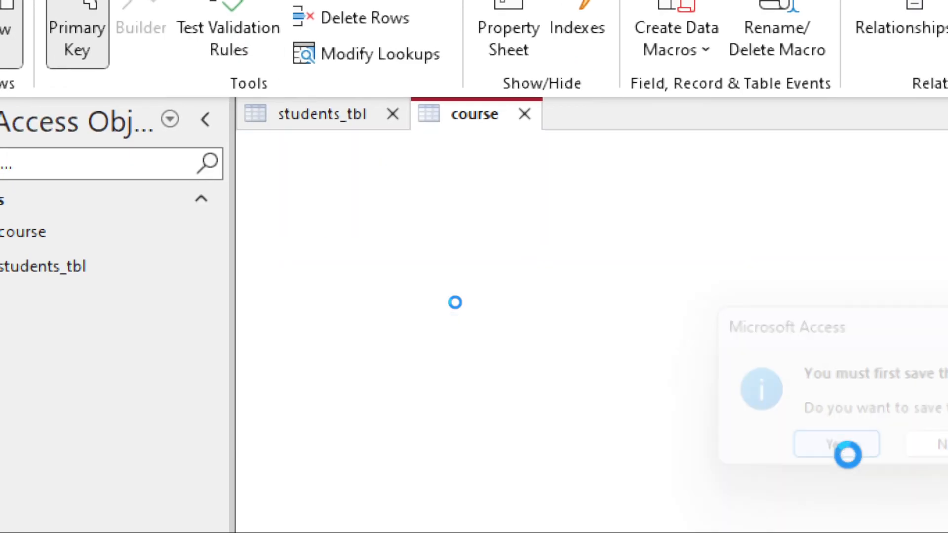
Add a course record with Course_ID 1, Student_ID 2 and Course_Title ICT.
key("Tab")
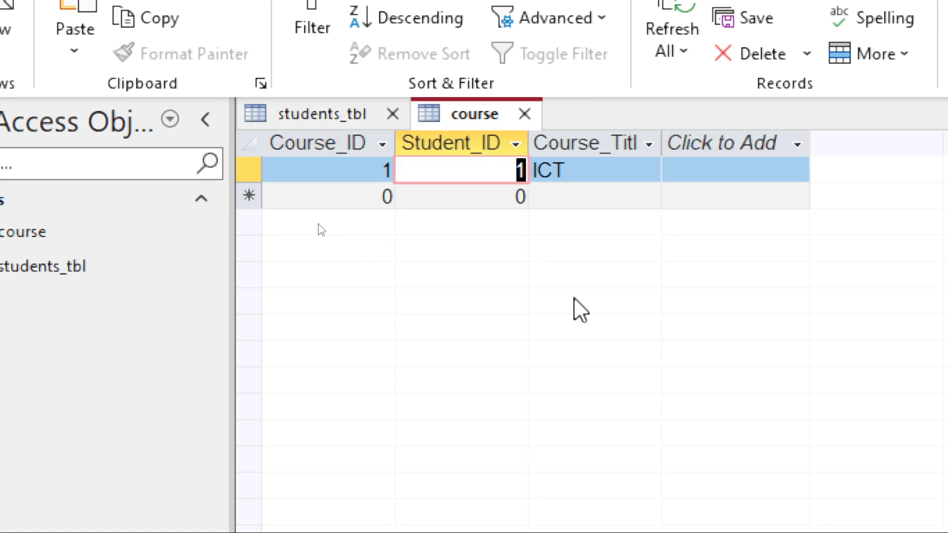
key("Tab")
key("Tab")
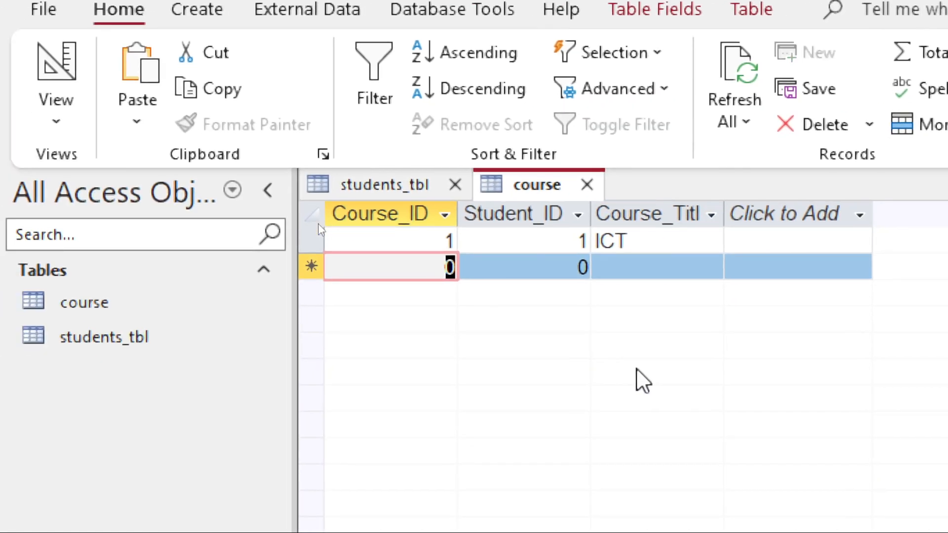
type("1")
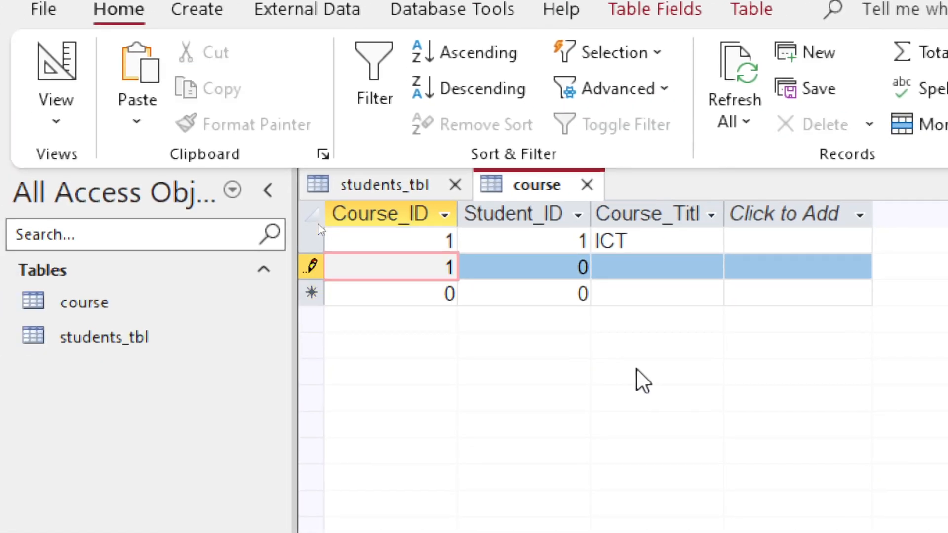
key("Tab")
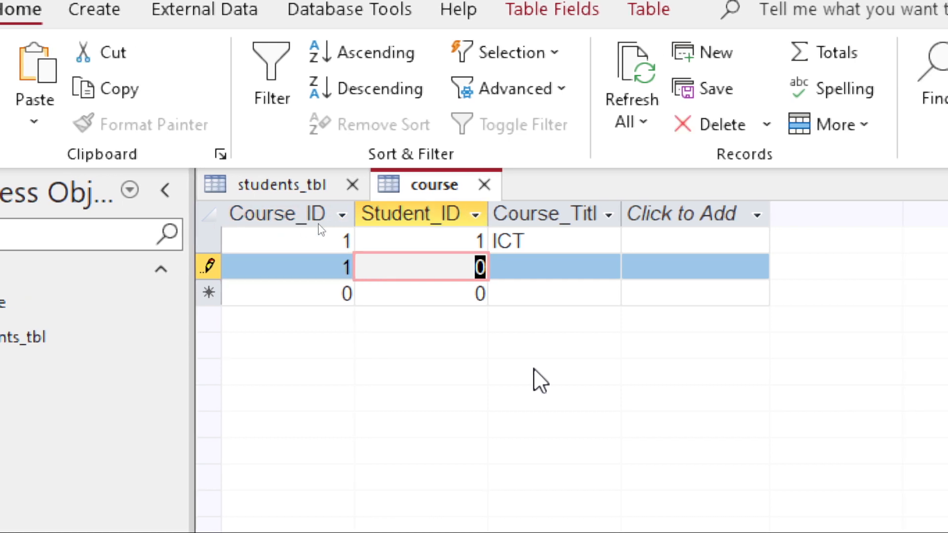
type("2")
key("BackSpace")
key("BackSpace")
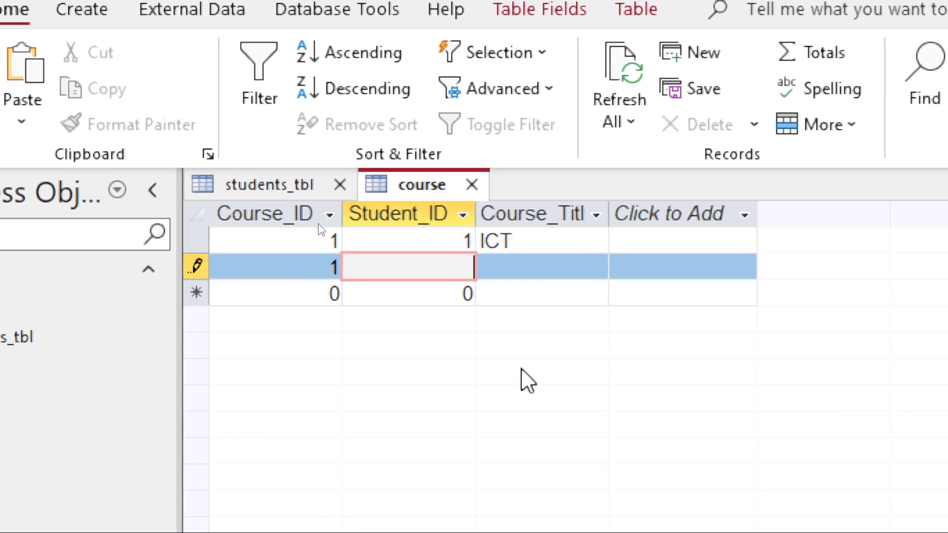
type("2")
key("Tab")
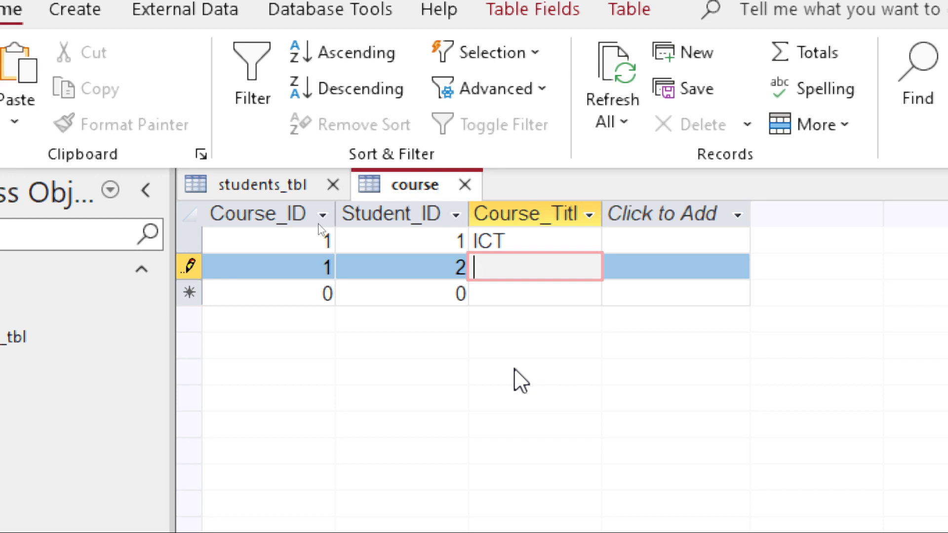
type("ICT")
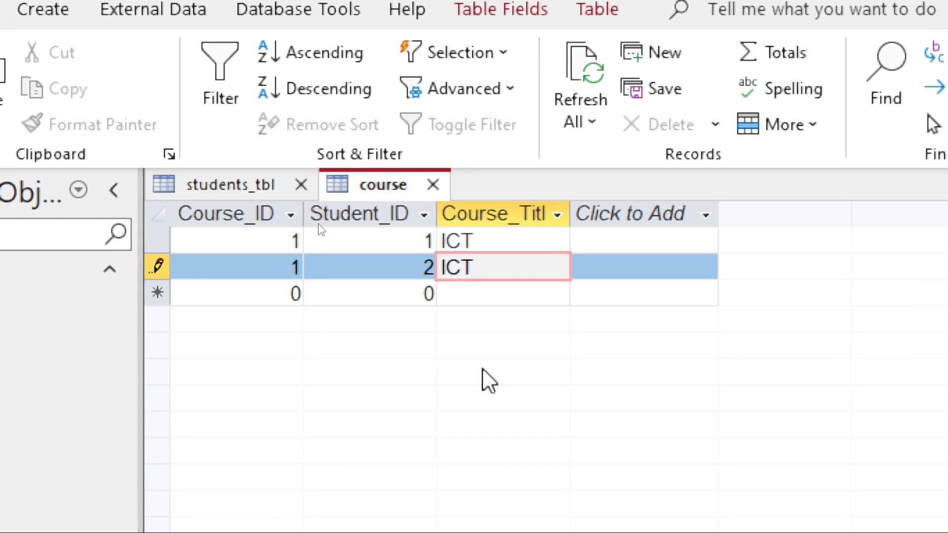
key("Tab")
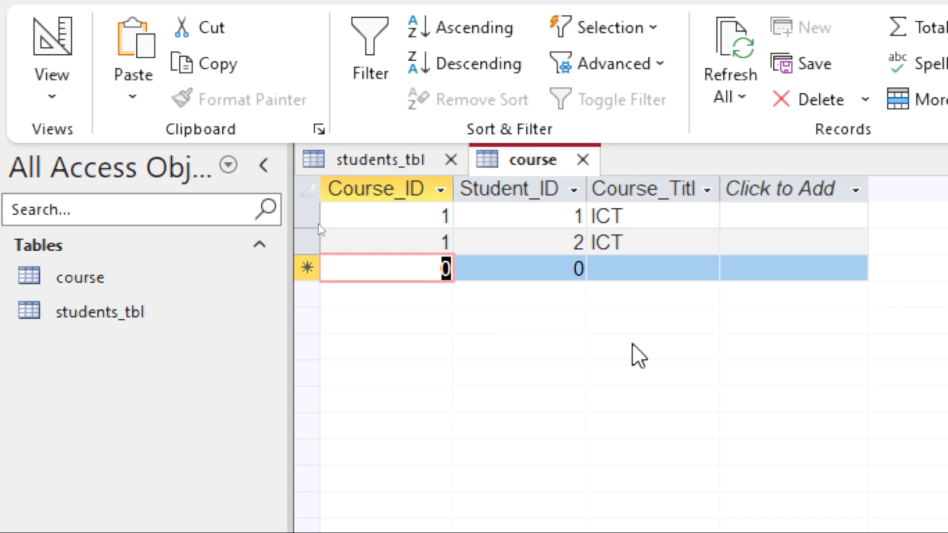
Add a course record with Course_ID 2, Student_ID 1 and Course_Title English.
type("2")
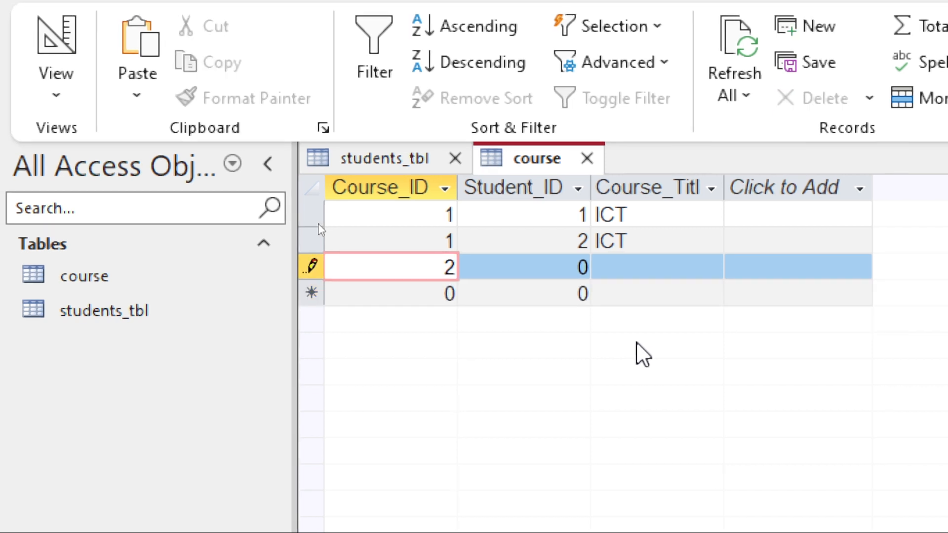
key("Tab")
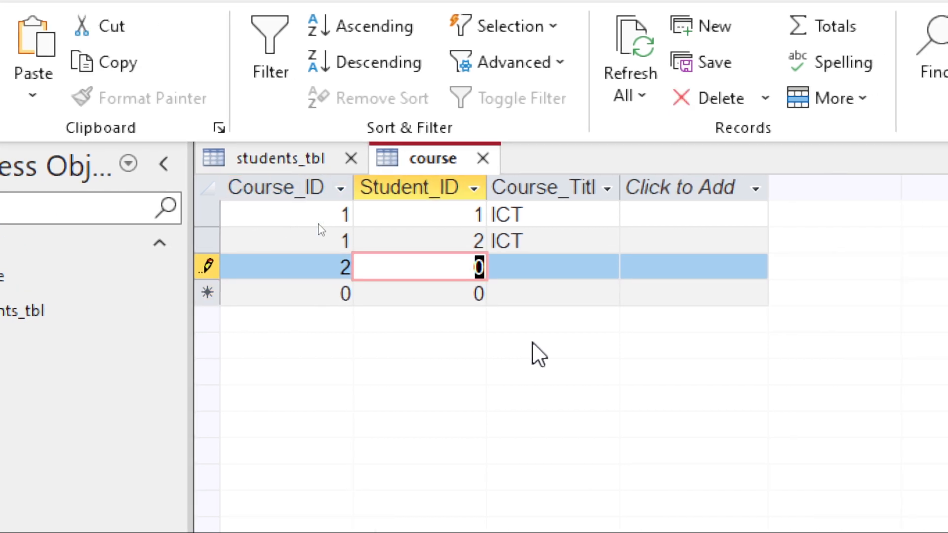
type("1")
key("Tab")
type("En")
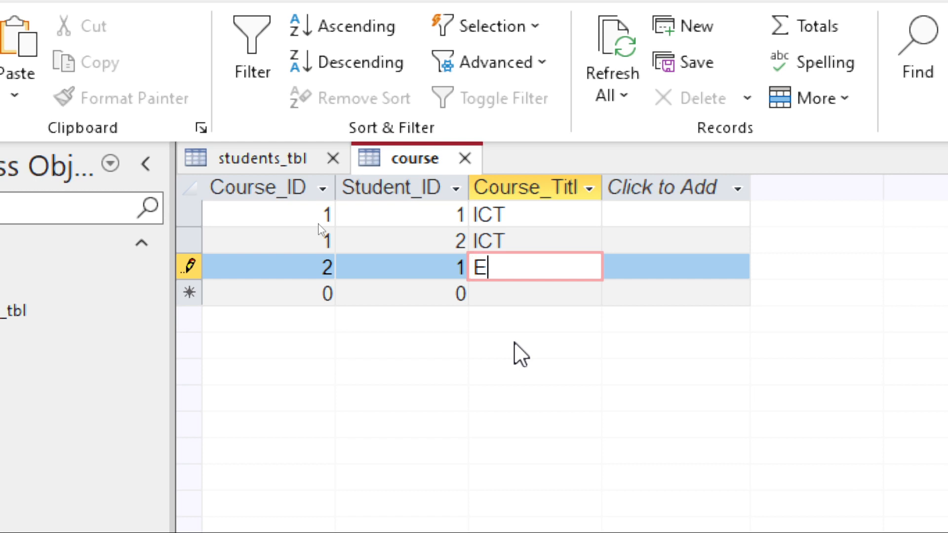
type("glish")
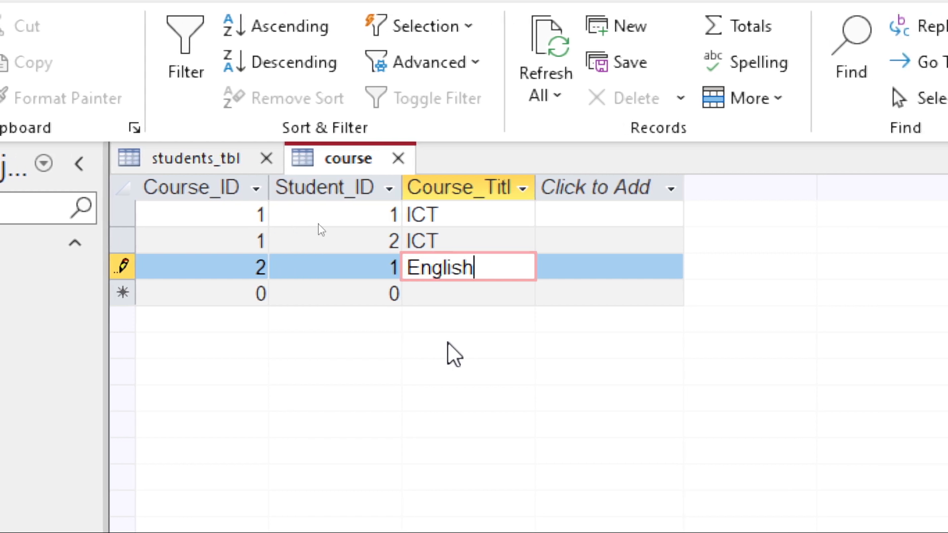
key("Tab")
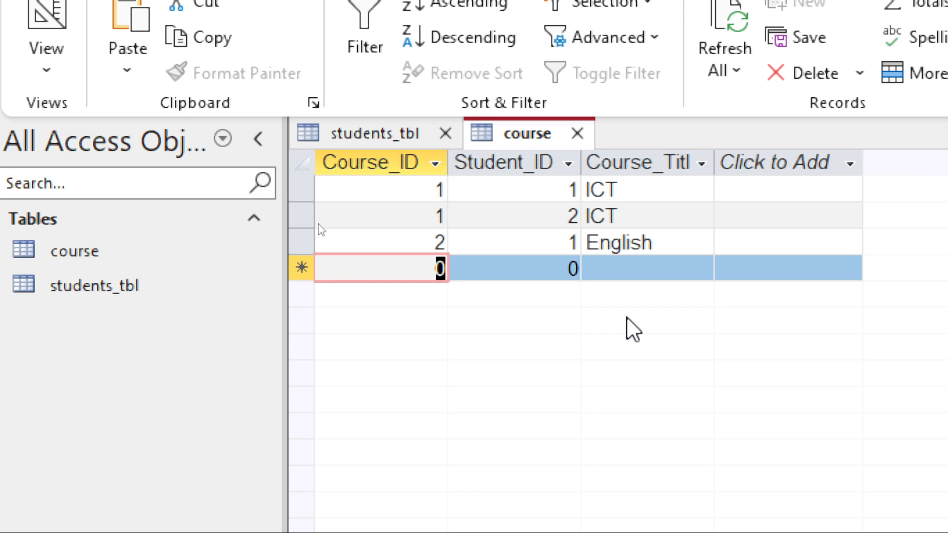
Add a course record with Course_ID 3, Student_ID 2 and Course_Title Math.
type("3")
key("Tab")
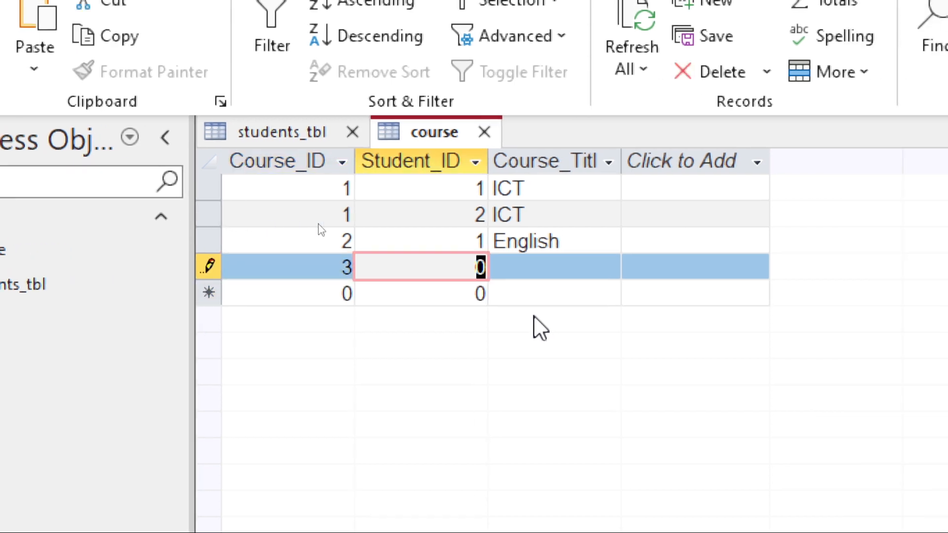
type("2")
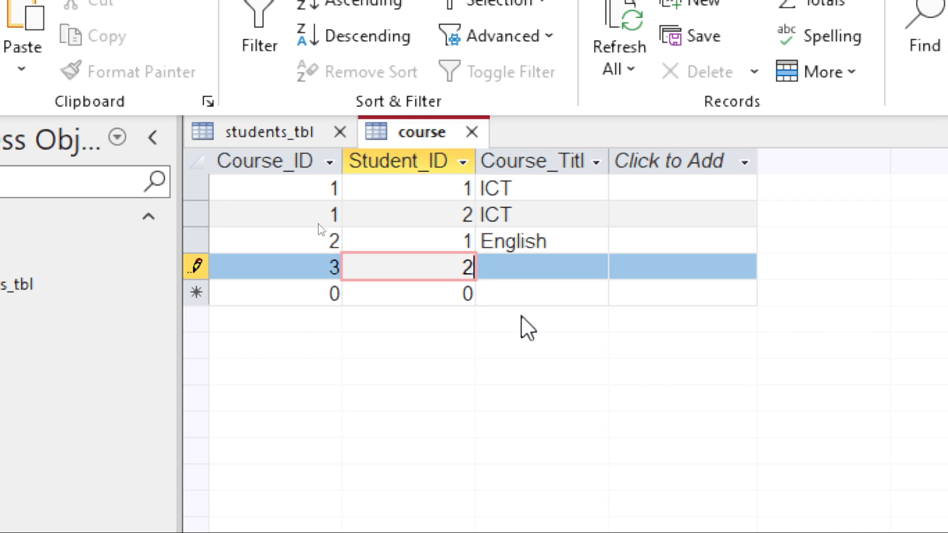
key("Tab")
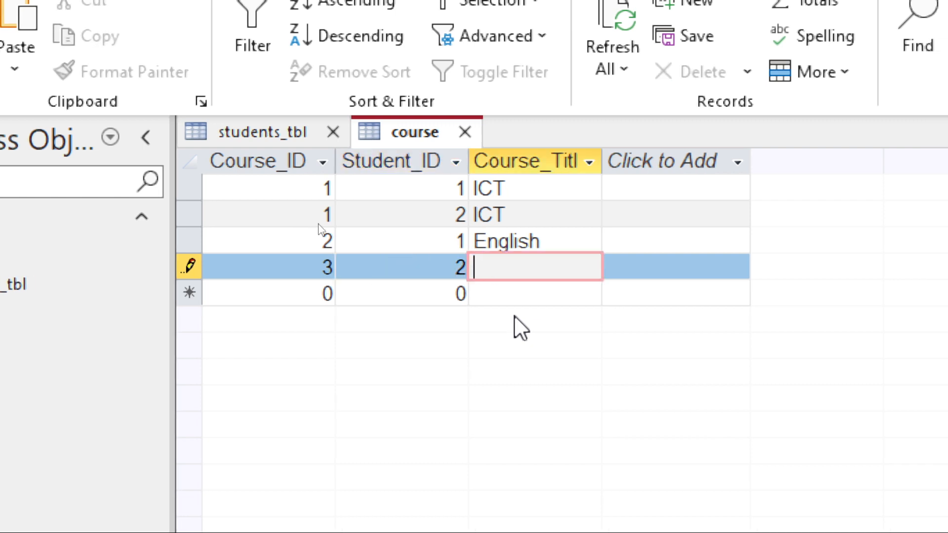
type("Mat")
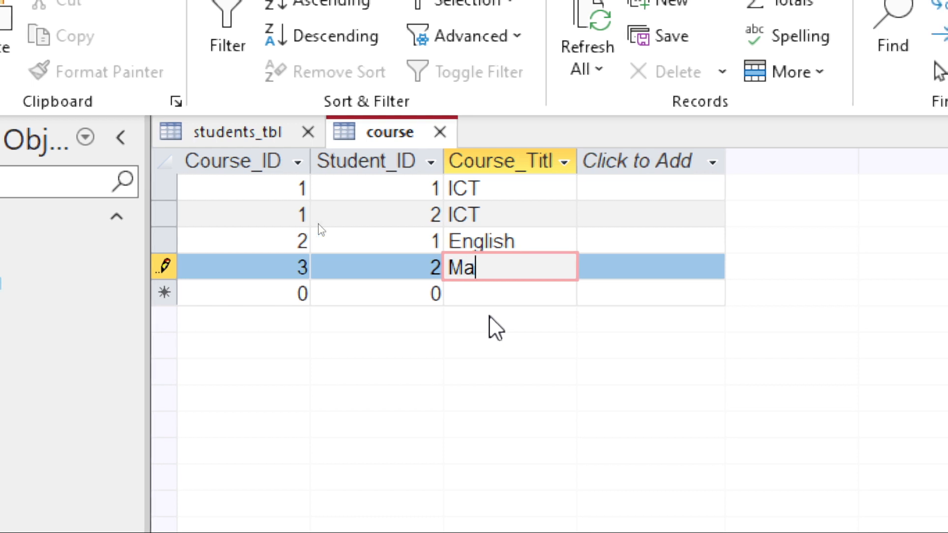
type("h")
key("Tab")
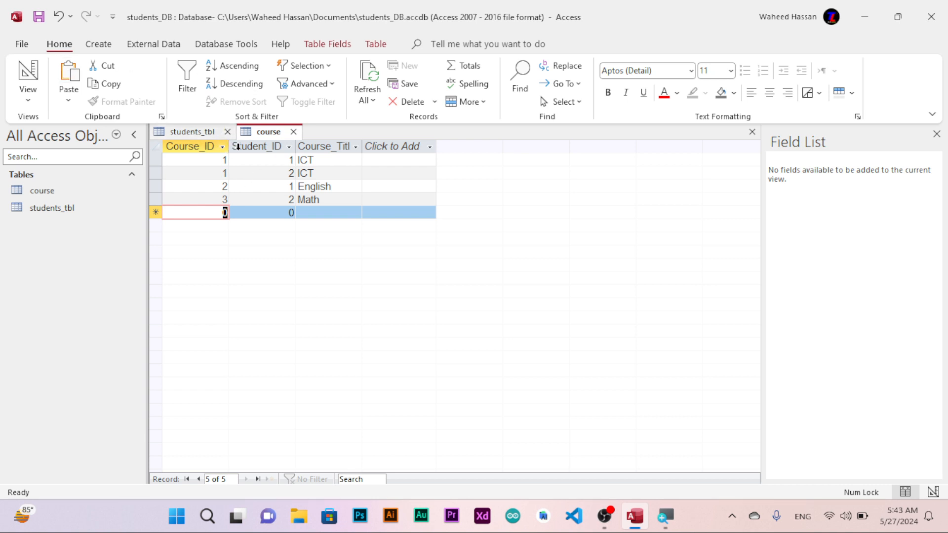
Open the Relationships window and place the students_tbl and course tables in it.
left_click(149, 47)
left_click(226, 47)
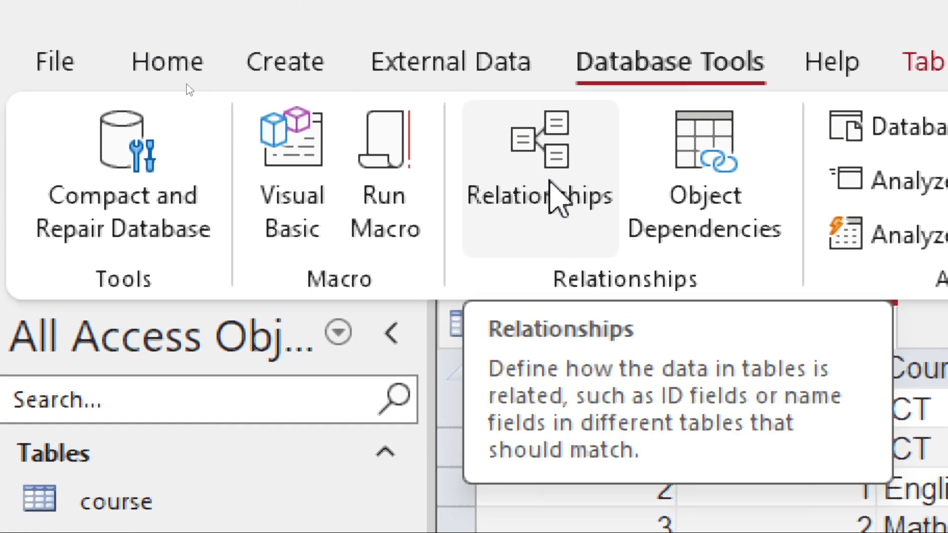
left_click(546, 180)
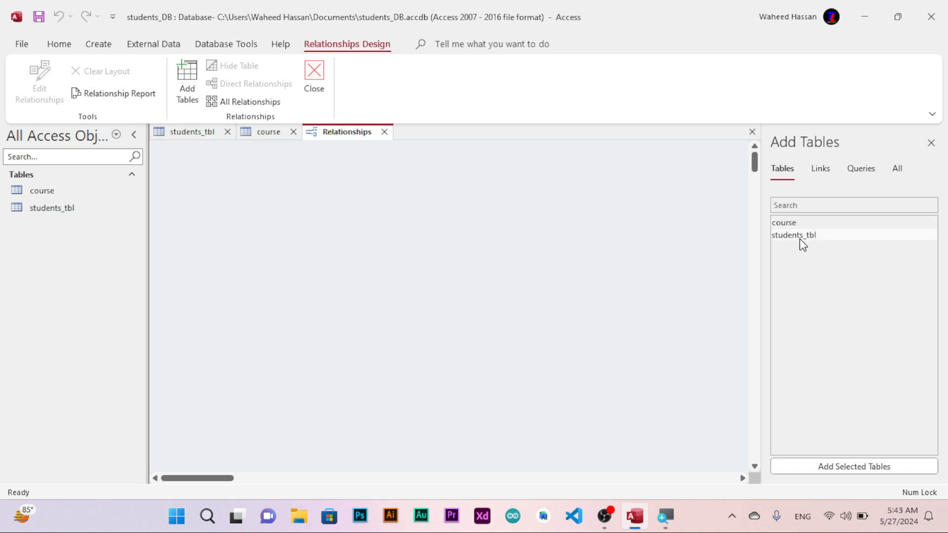
left_click_drag(801, 240, 362, 239)
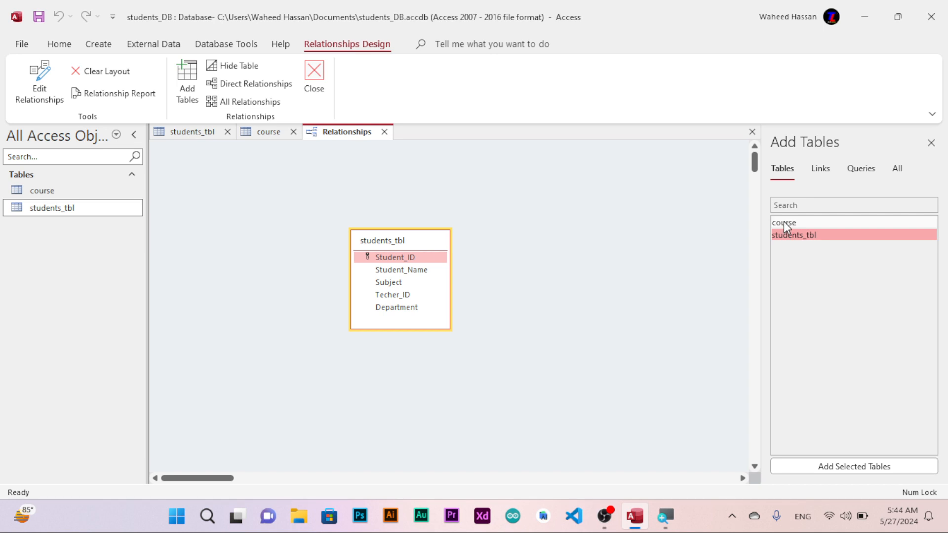
left_click_drag(783, 221, 574, 231)
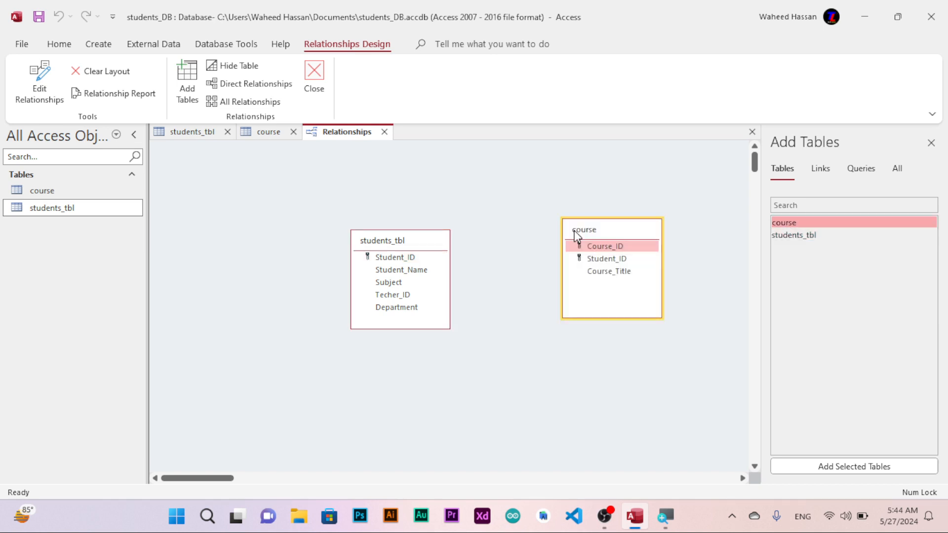
Try to link students_tbl's Student_ID to course's Student_ID with referential integrity enforced, then dismiss the dialog.
left_click(413, 256)
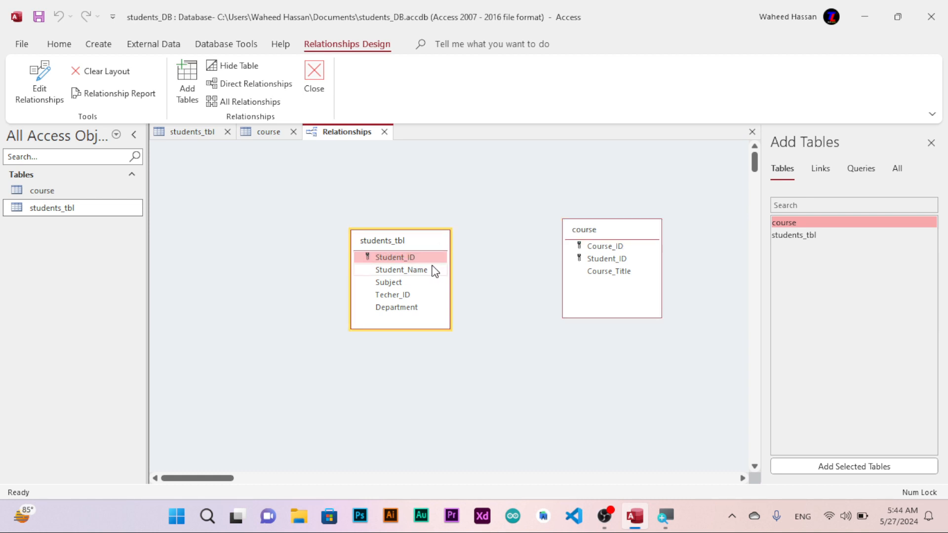
left_click_drag(426, 259, 583, 259)
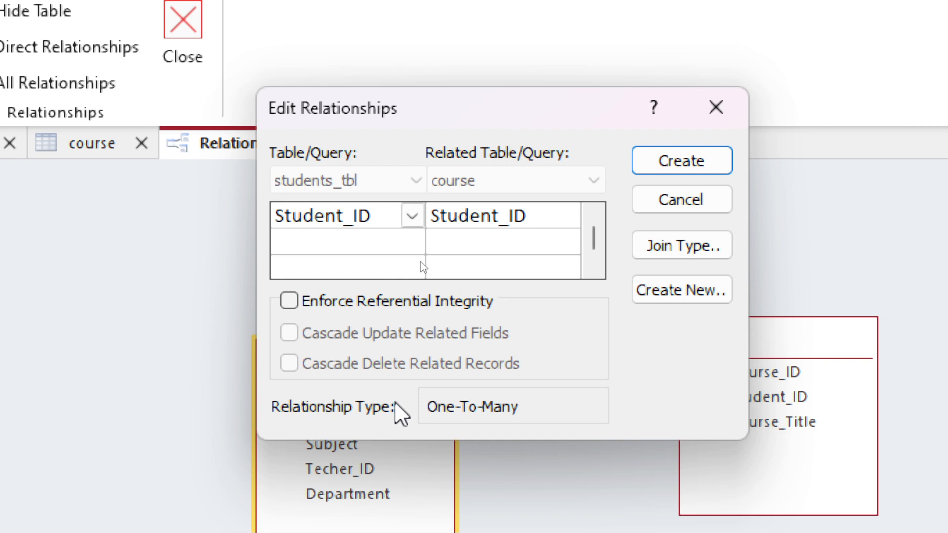
left_click(388, 312)
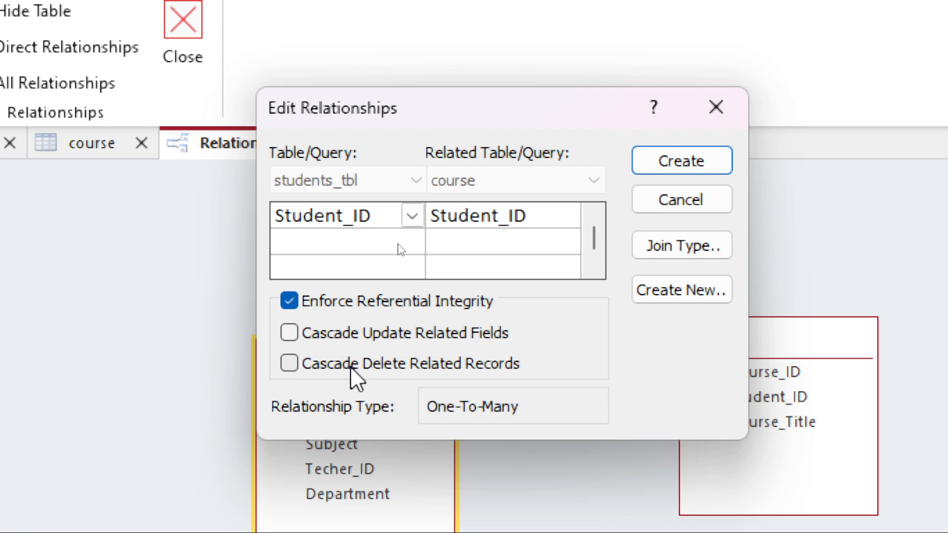
left_click(360, 337)
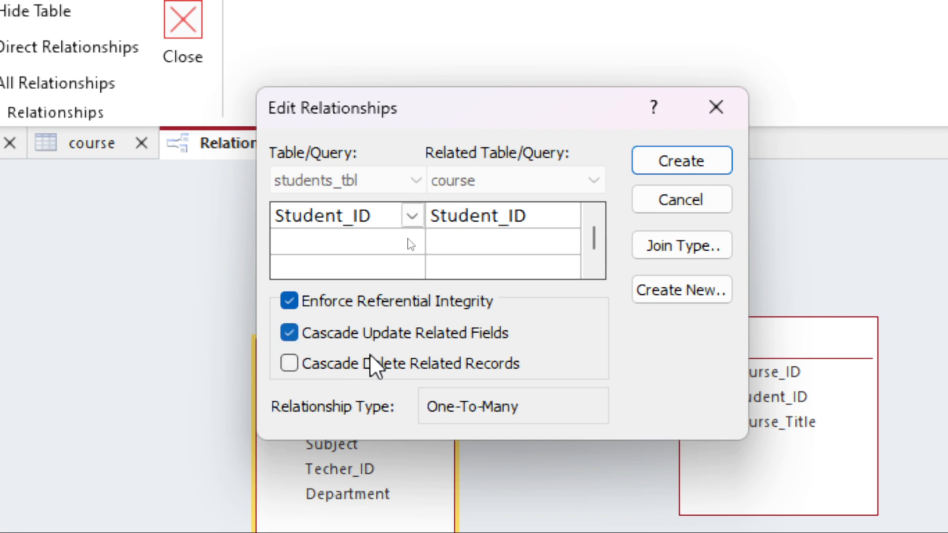
left_click(369, 360)
left_click(378, 330)
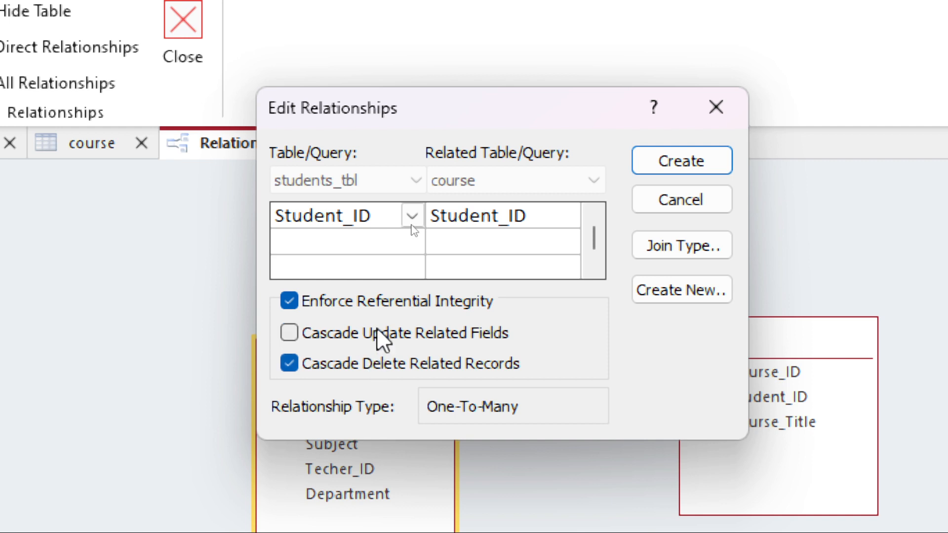
left_click(382, 372)
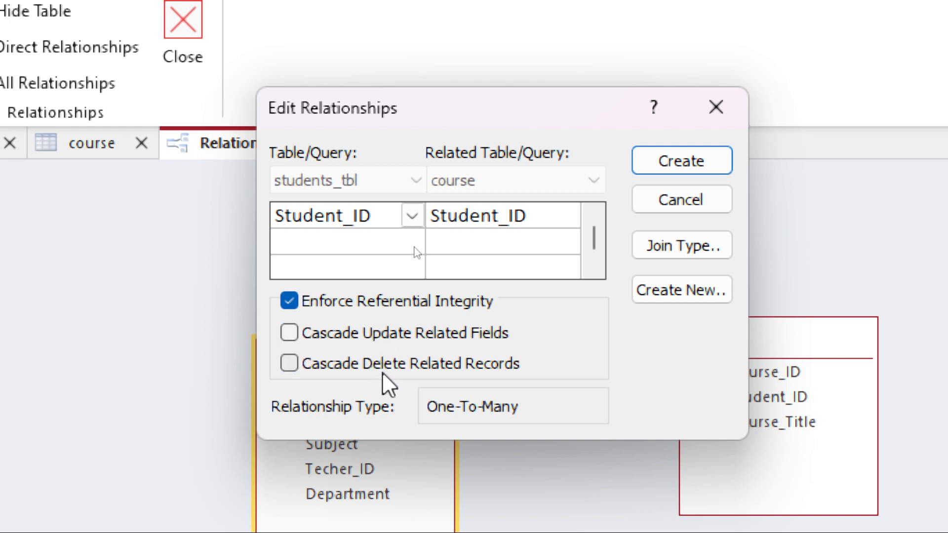
left_click(692, 162)
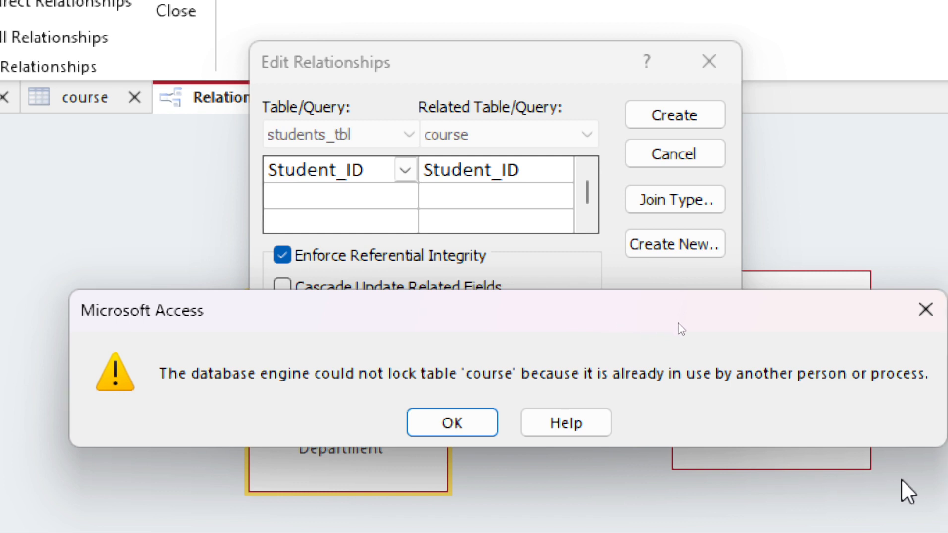
left_click(446, 425)
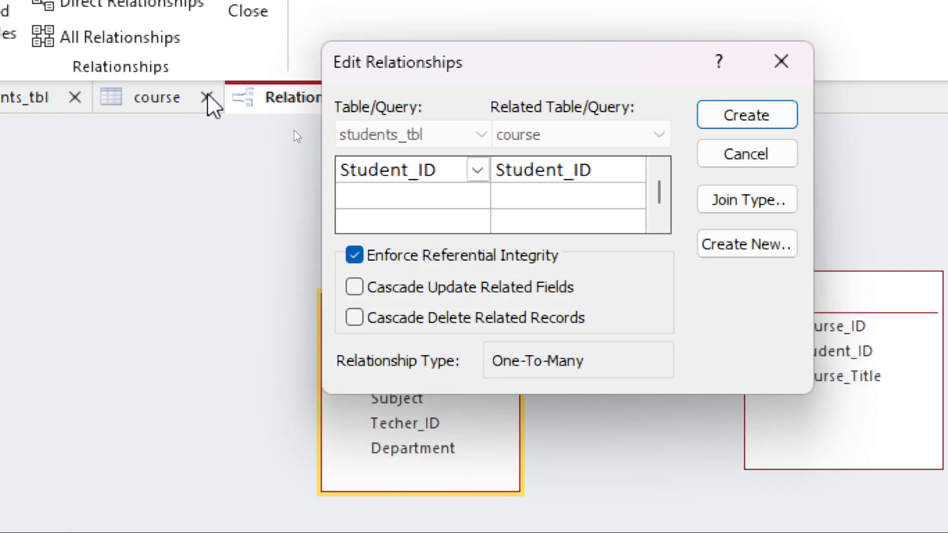
left_click(184, 96)
key("Escape")
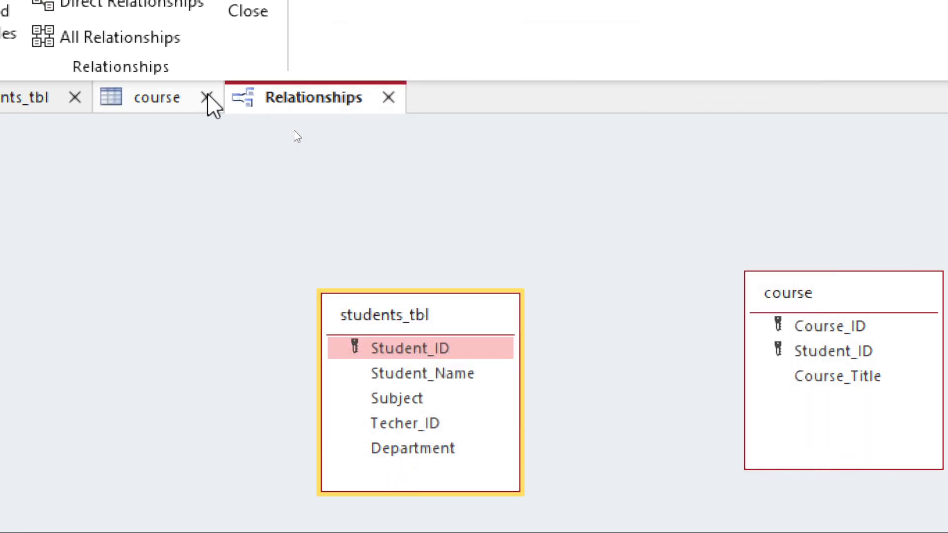
Close both open table tabs and create the Student_ID relationship from students_tbl to course with referential integrity enforced.
left_click(207, 96)
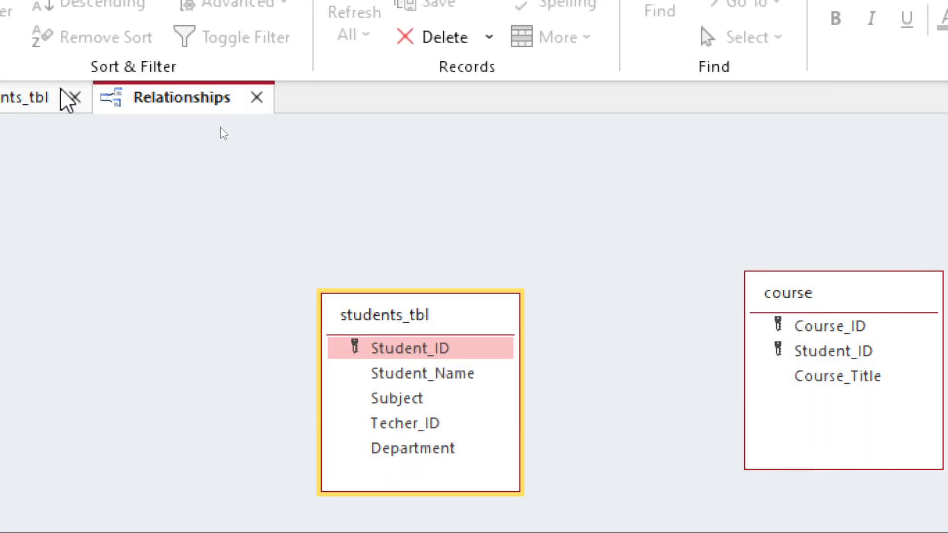
left_click(75, 97)
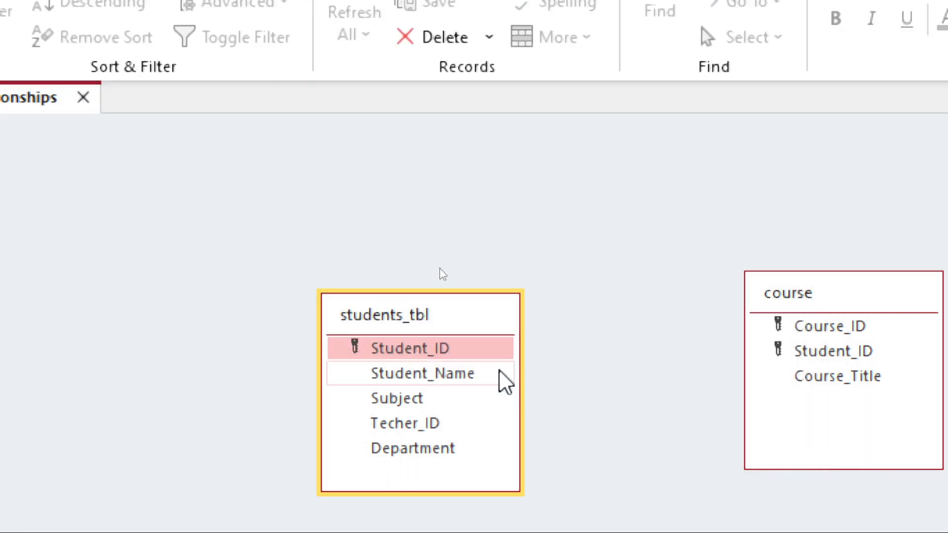
left_click_drag(469, 347, 777, 349)
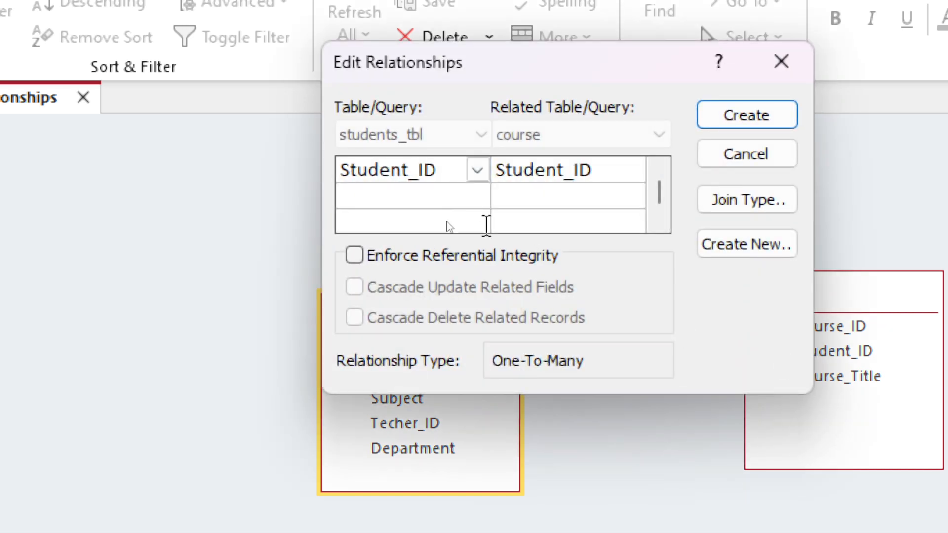
left_click(446, 255)
left_click(758, 118)
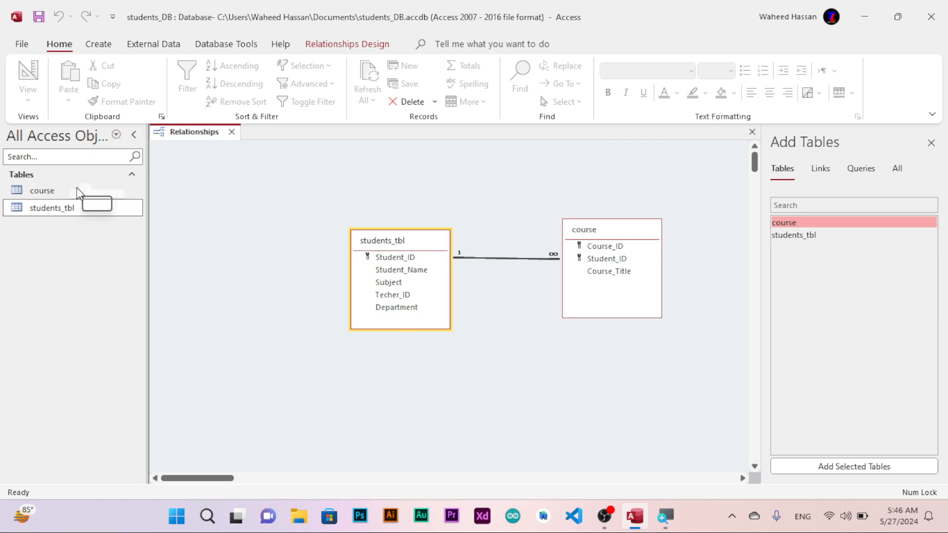
Open the course table and create a new form based on it.
left_click(57, 196)
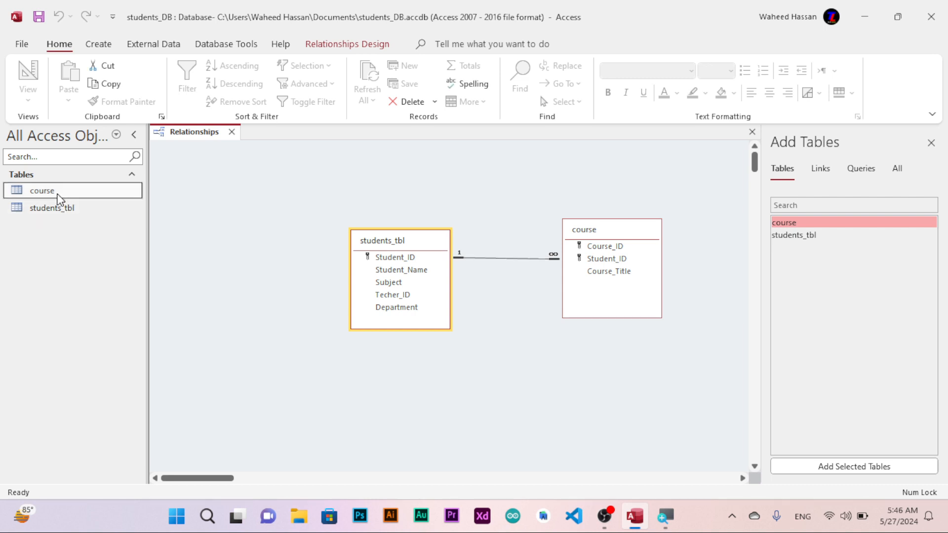
double_click(59, 197)
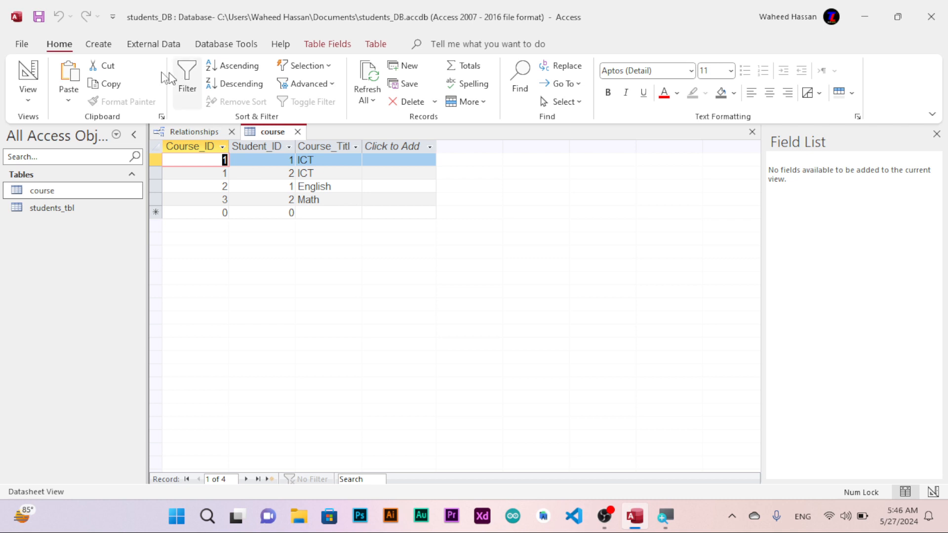
left_click(93, 46)
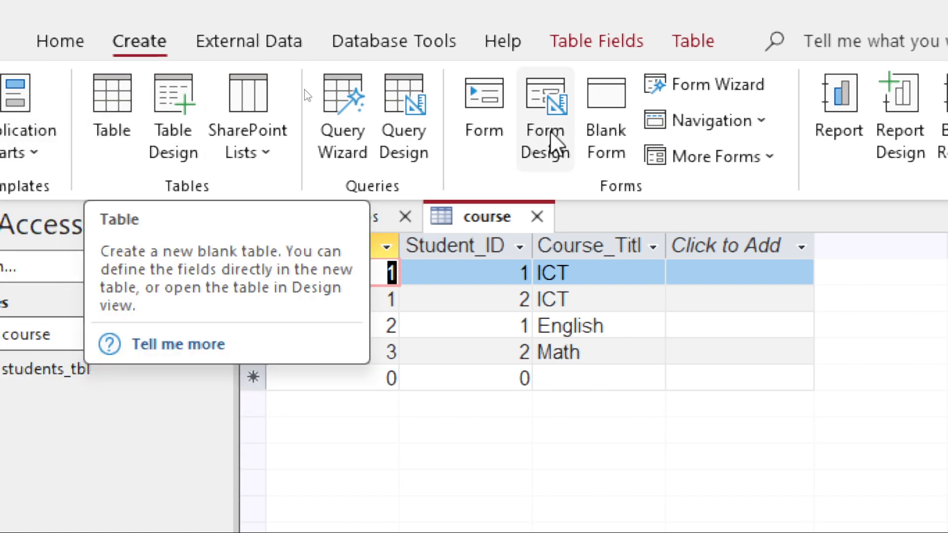
left_click(488, 129)
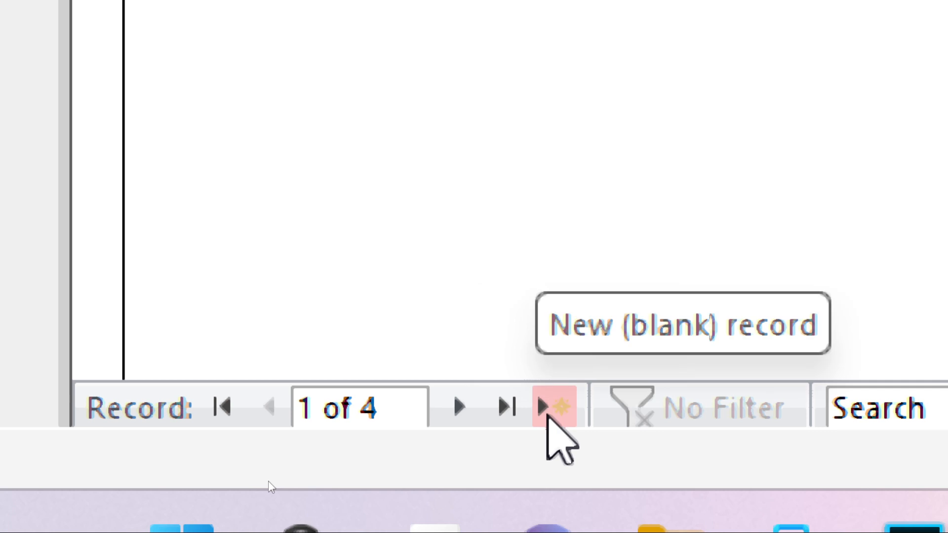
Apply a different Office theme to the course form.
left_click(547, 416)
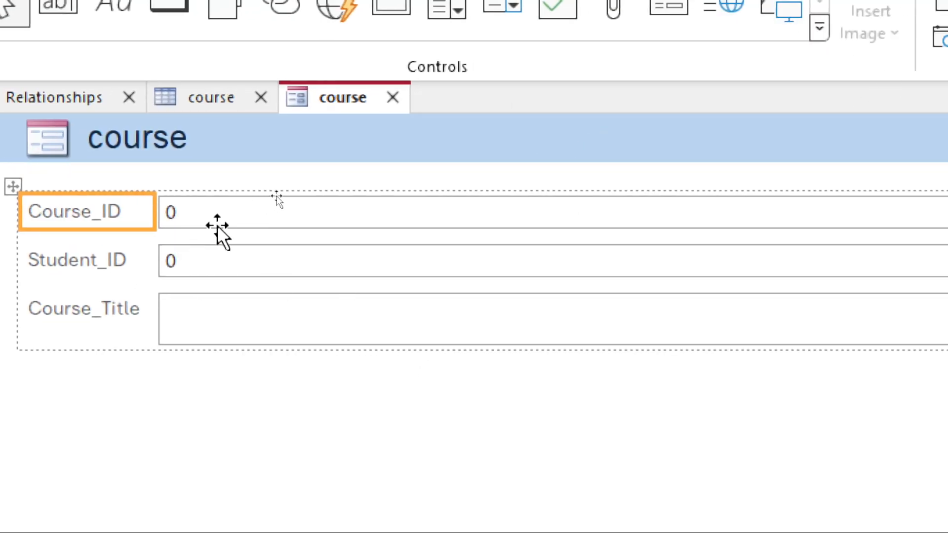
left_click(223, 220)
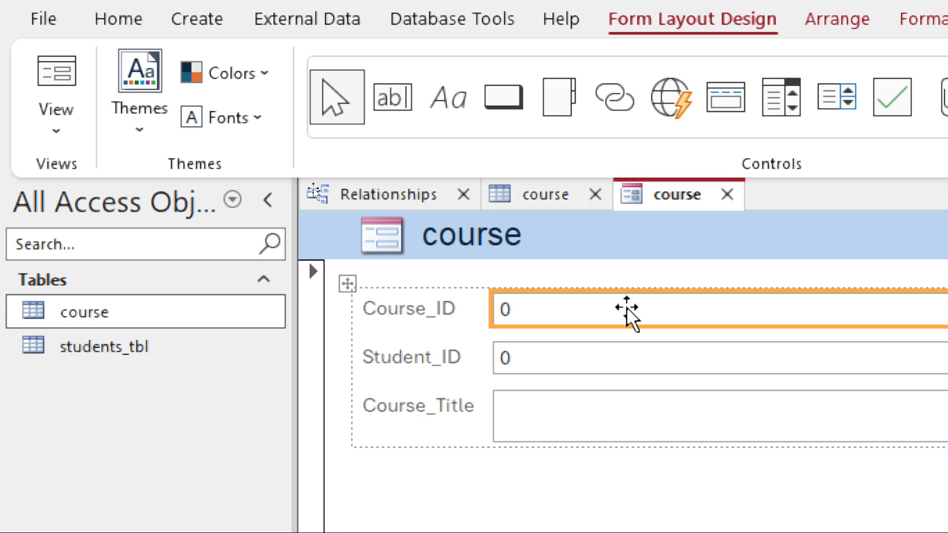
left_click(52, 125)
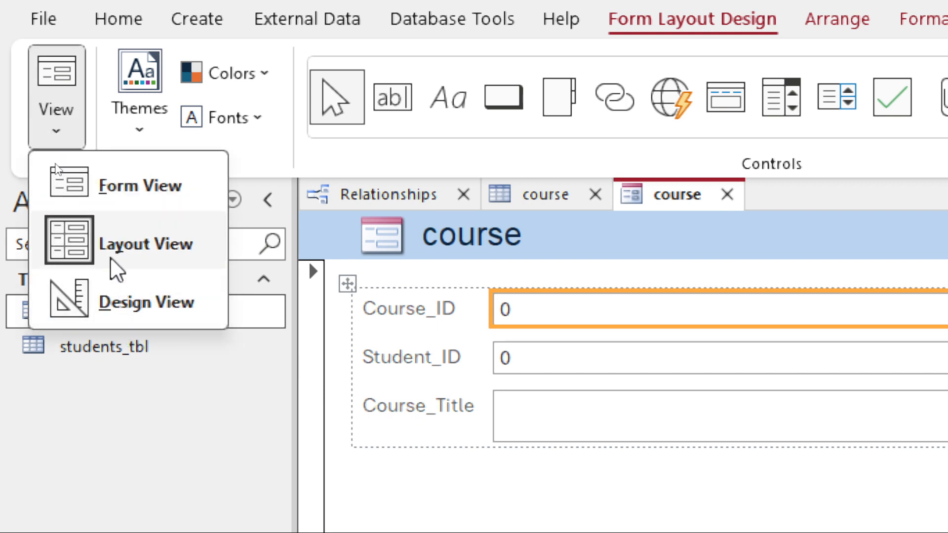
left_click(155, 131)
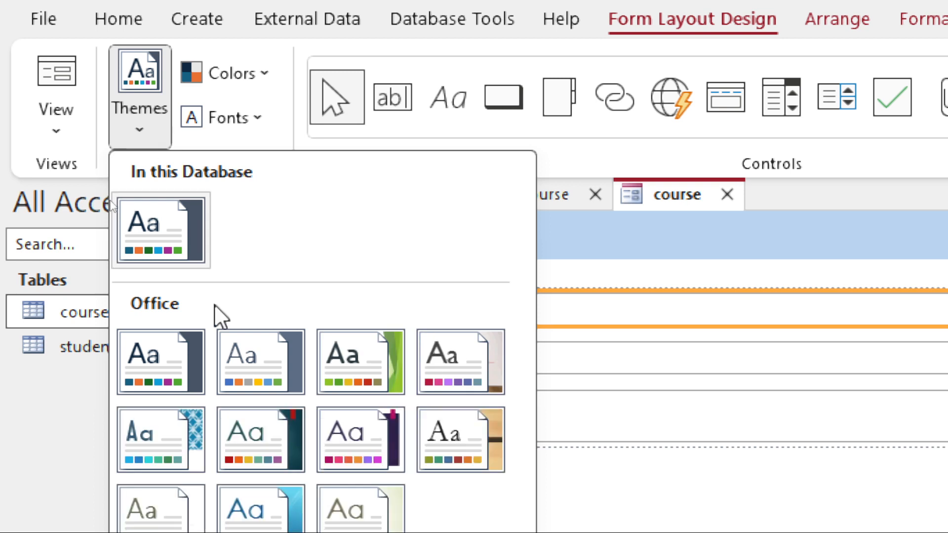
left_click(402, 383)
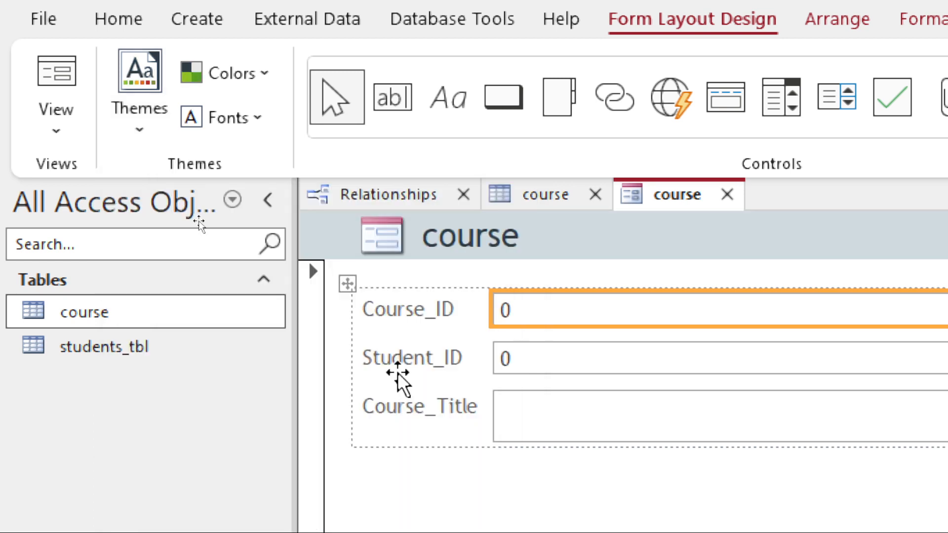
Switch the form to Form View and enter a record with Course_ID 101, Student_ID 1 and Course_Title DLD.
left_click(56, 139)
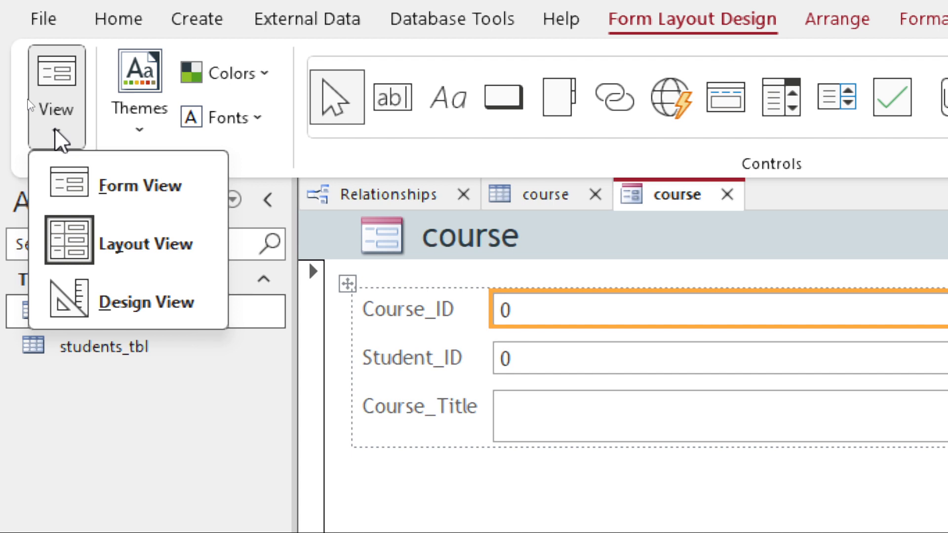
left_click(118, 190)
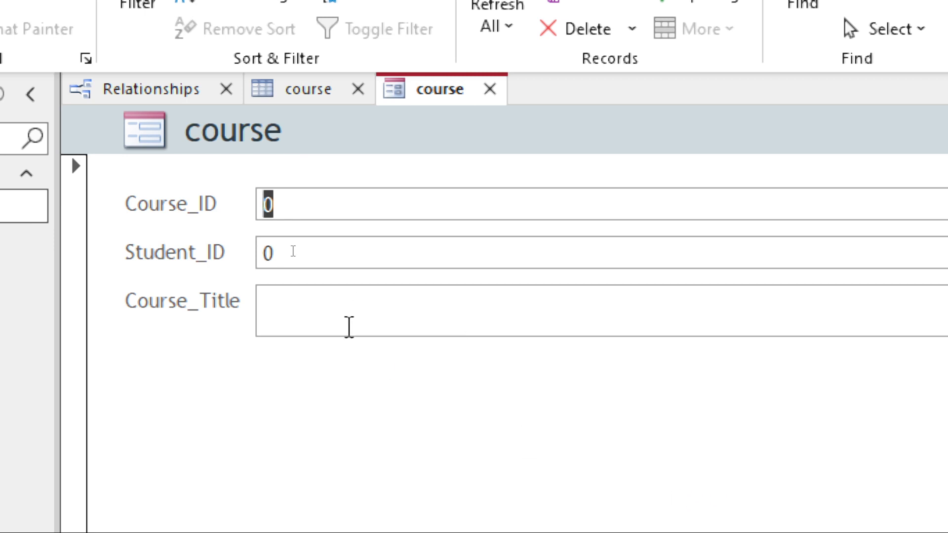
type("101")
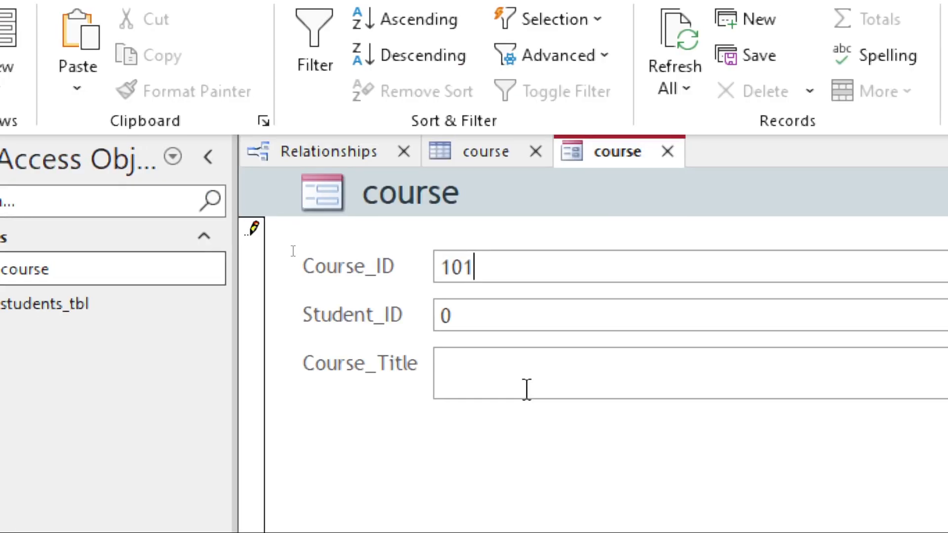
key("Tab")
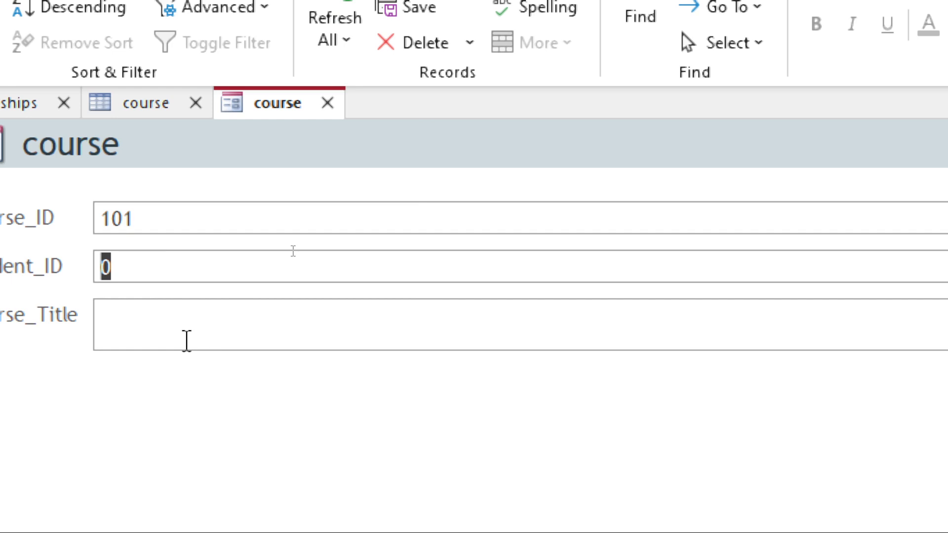
type("1")
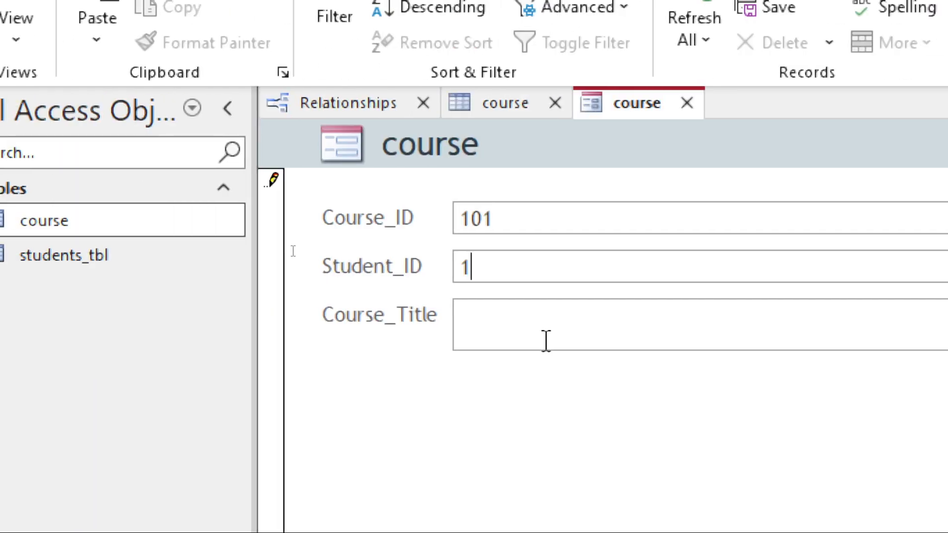
left_click(546, 340)
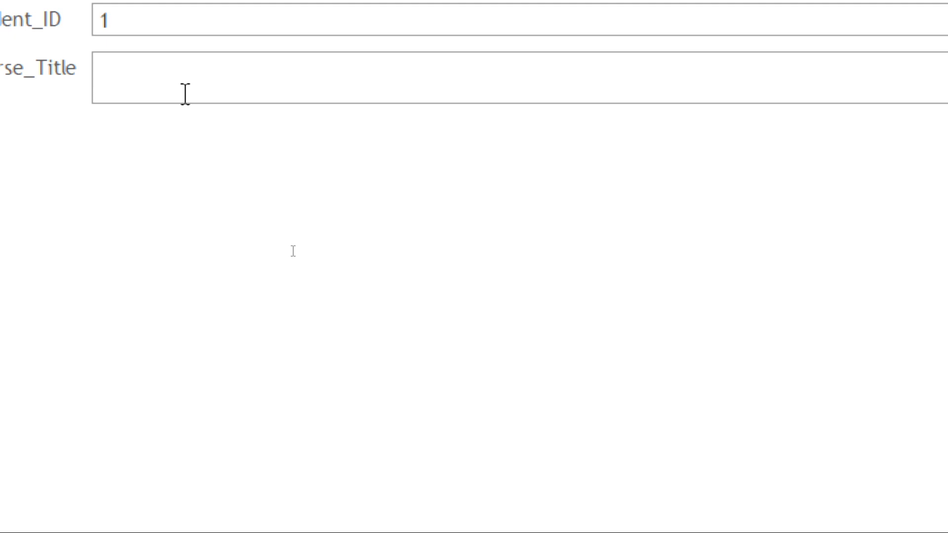
type("DLD")
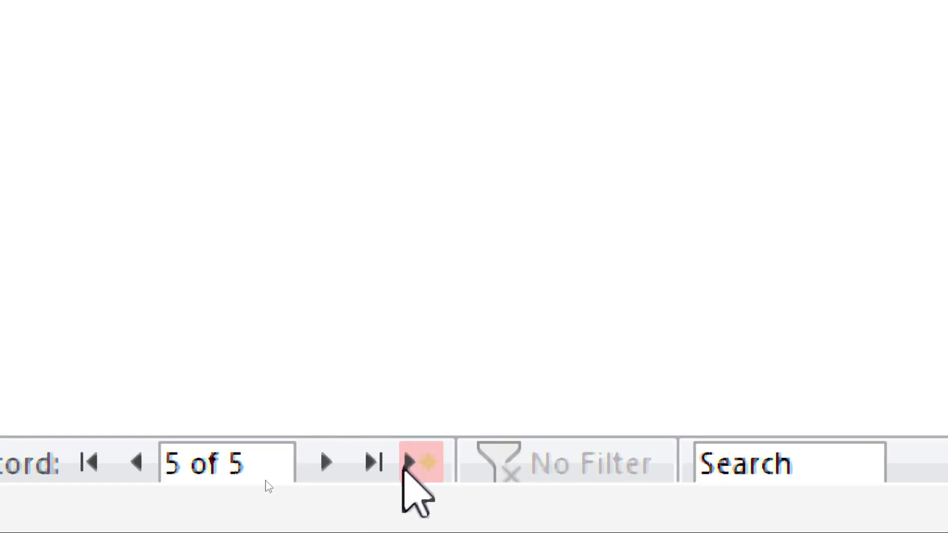
Save the new record and refresh the course table datasheet.
left_click(410, 462)
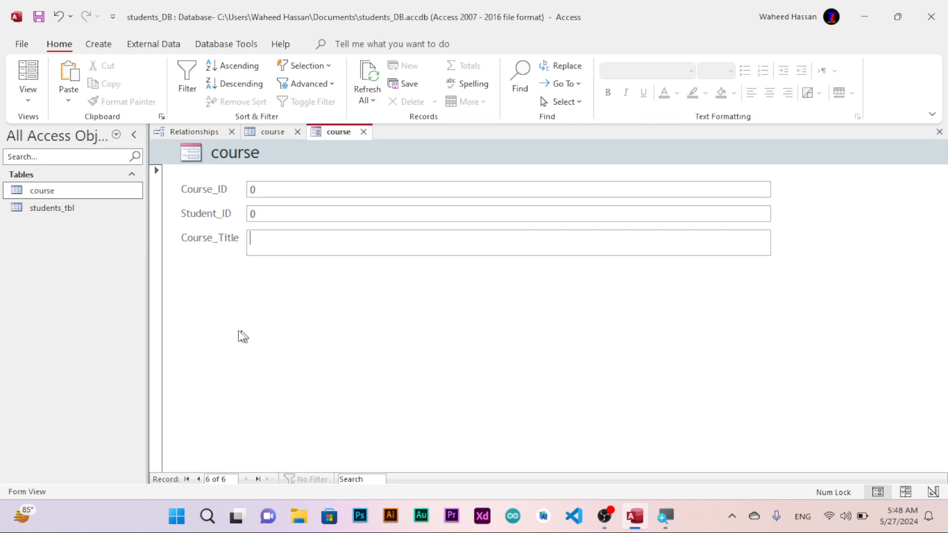
left_click(258, 135)
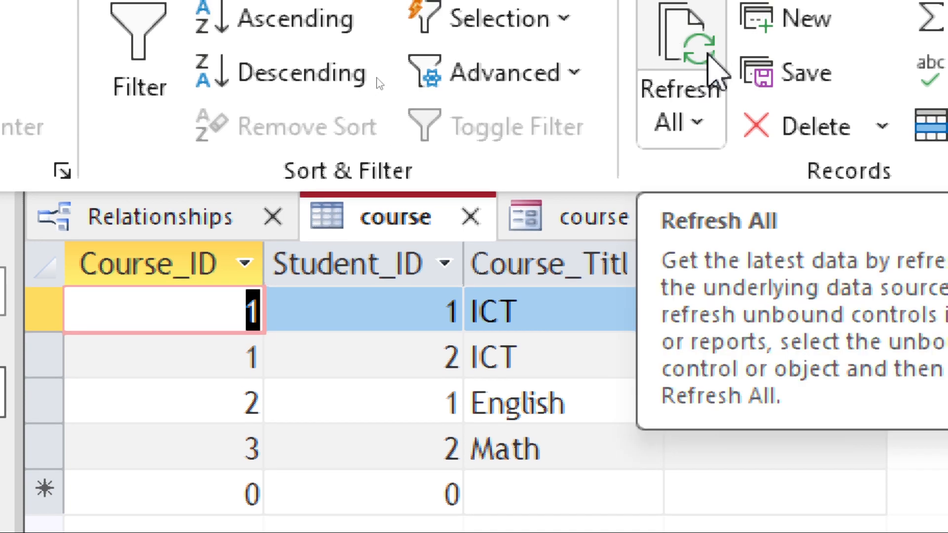
left_click(710, 64)
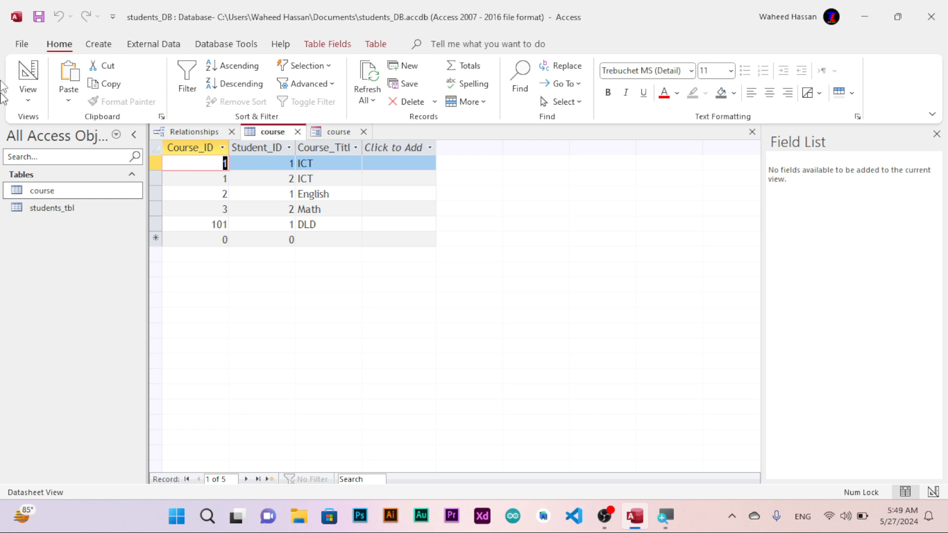
Create a new query in Query Design and switch it to SQL View.
left_click(99, 44)
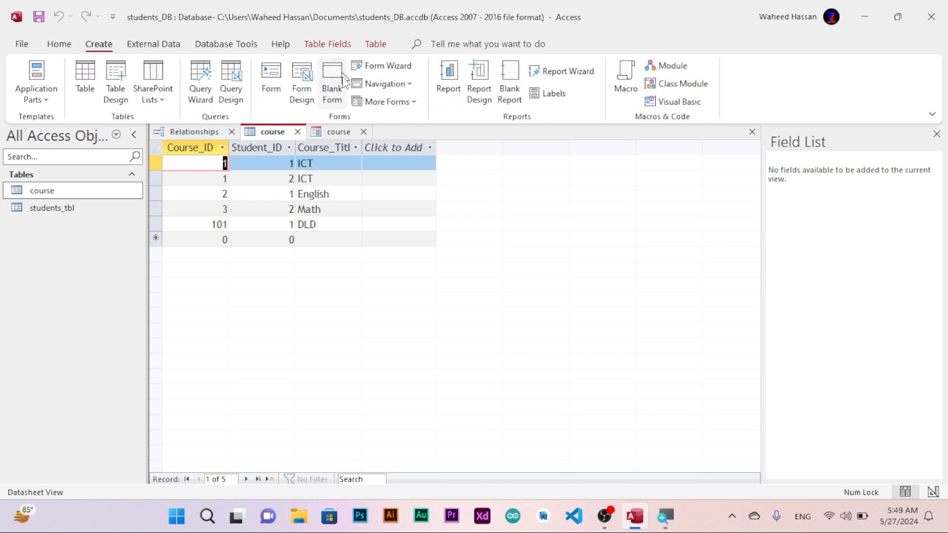
left_click(227, 84)
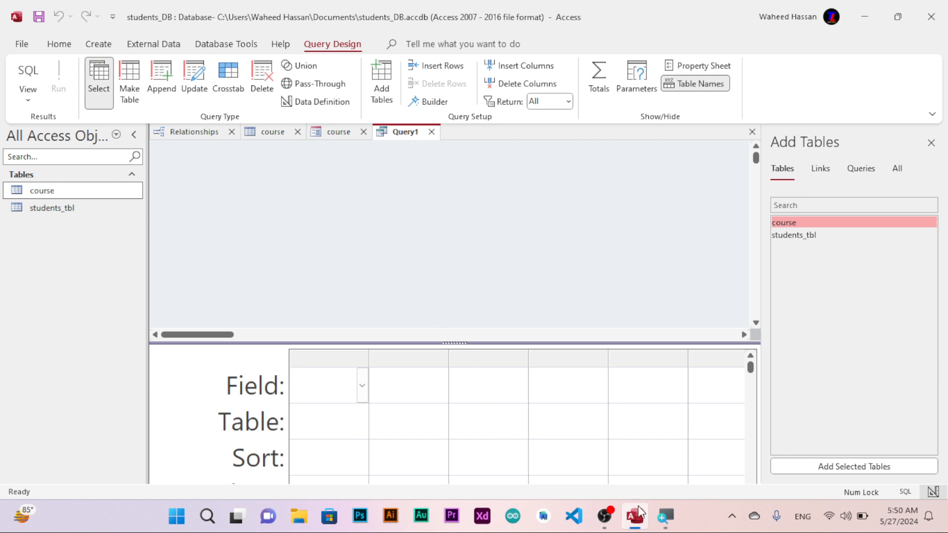
left_click(610, 522)
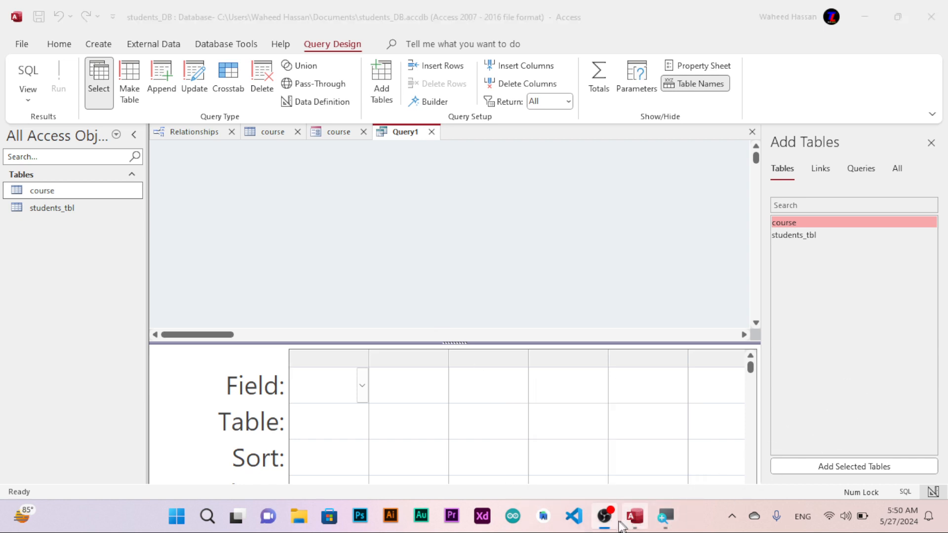
left_click(603, 524)
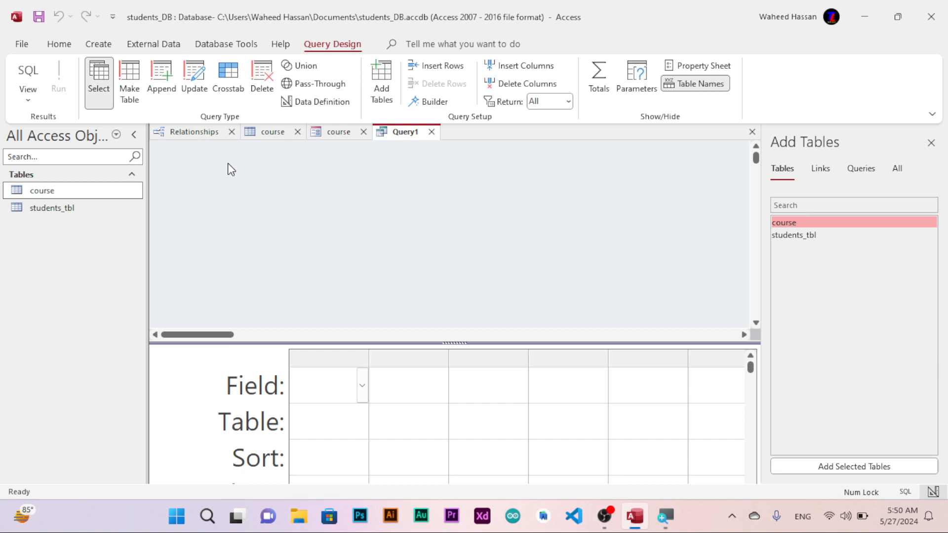
left_click(29, 98)
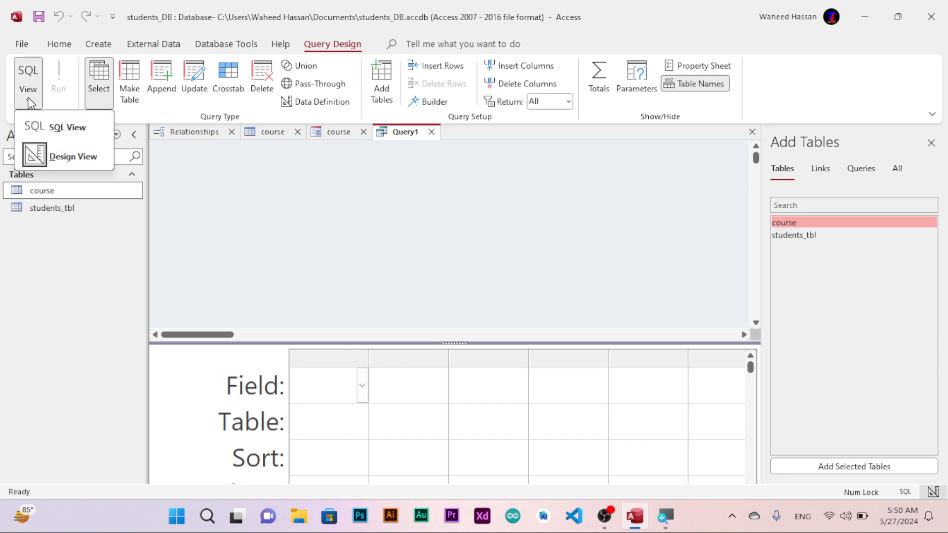
left_click(57, 128)
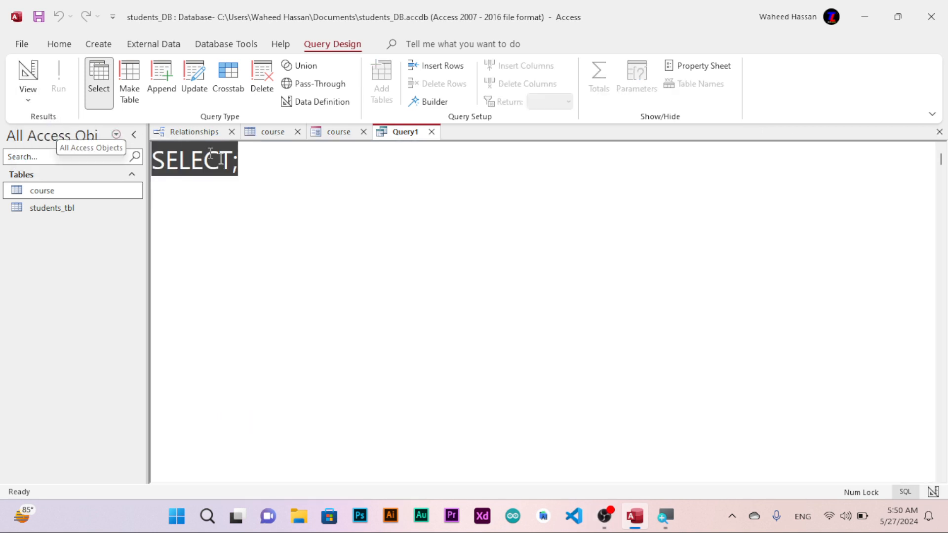
Write the query SELECT * from student_tbl in the SQL editor.
left_click(234, 169)
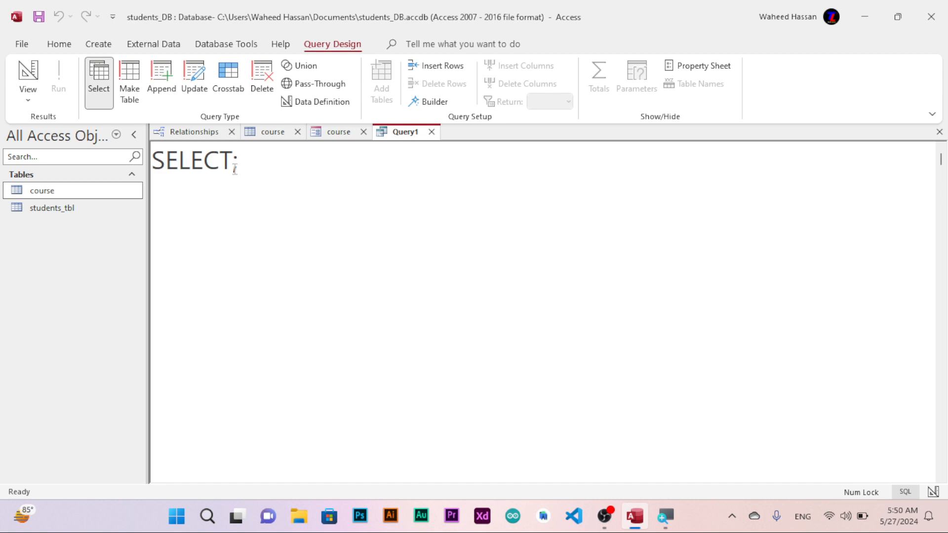
left_click(234, 169)
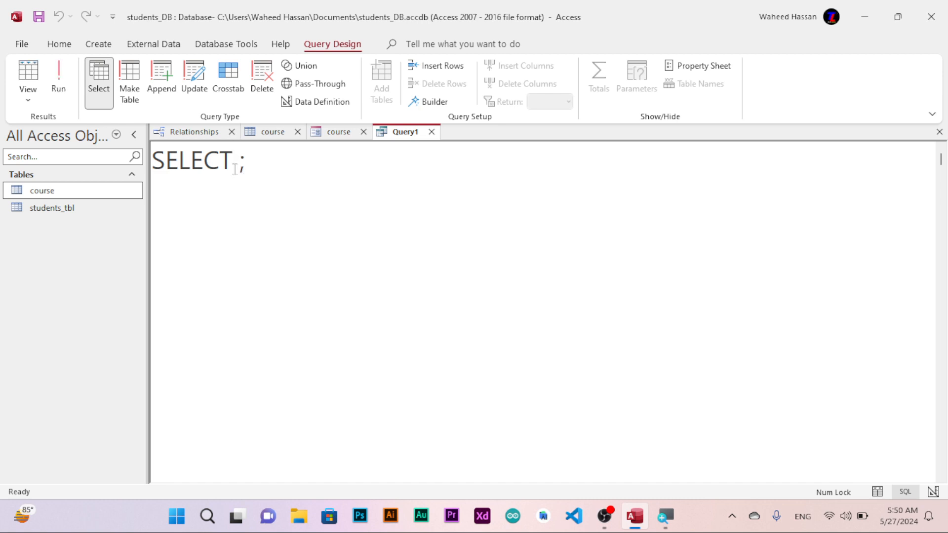
type("* from ")
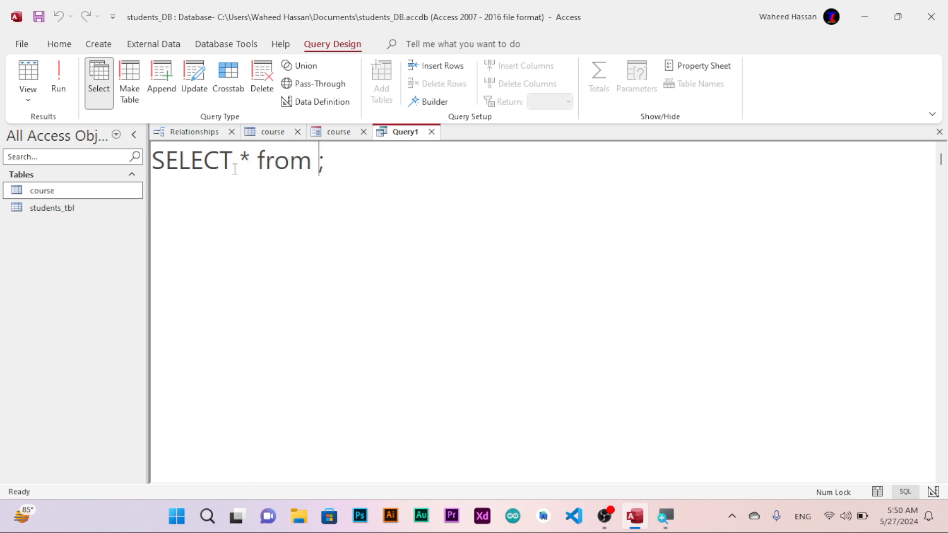
type("student")
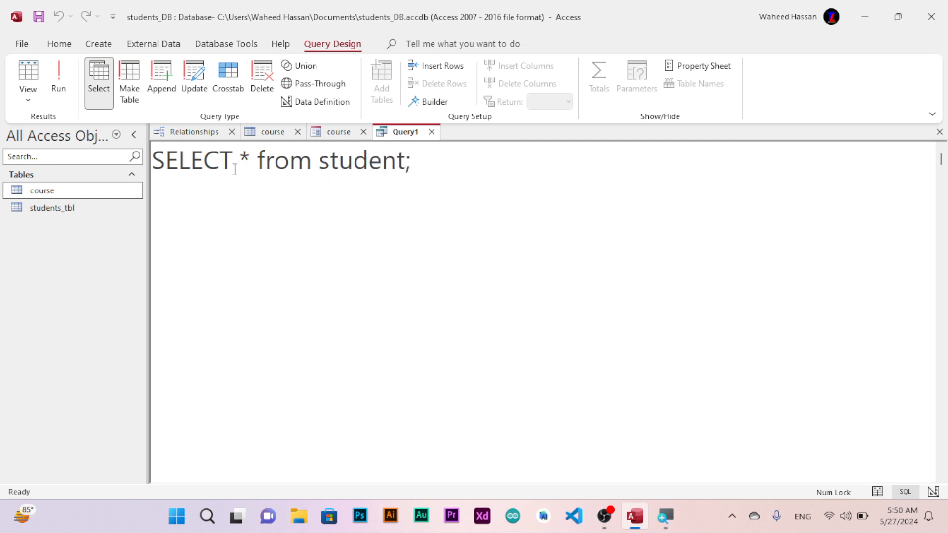
type("_tbl")
Open students_tbl to check its fields and add a where clause to the query.
double_click(69, 208)
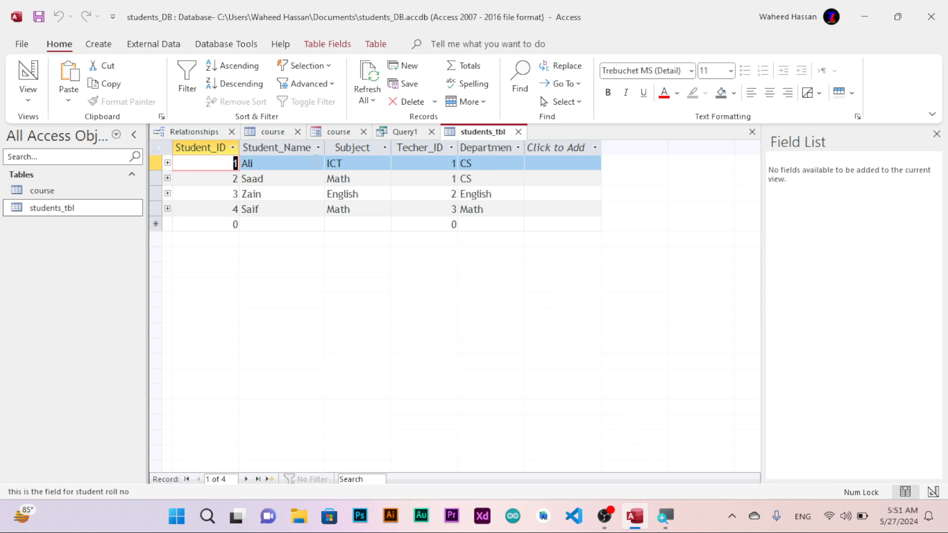
left_click(398, 132)
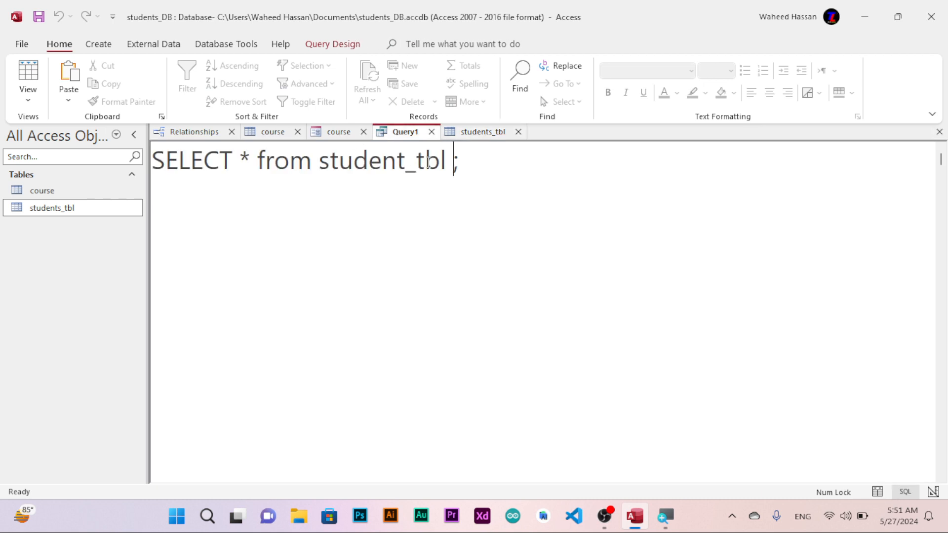
type("whr")
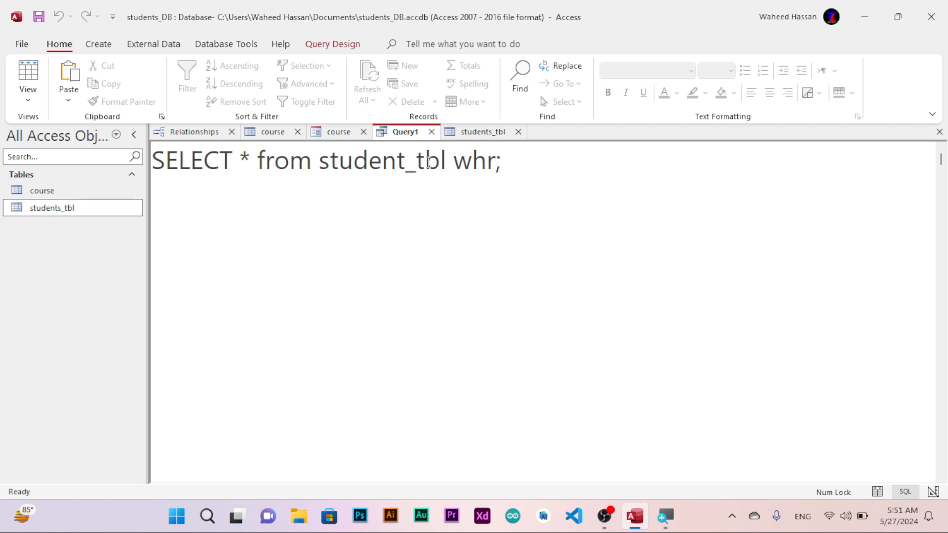
key("BackSpace")
type("ere")
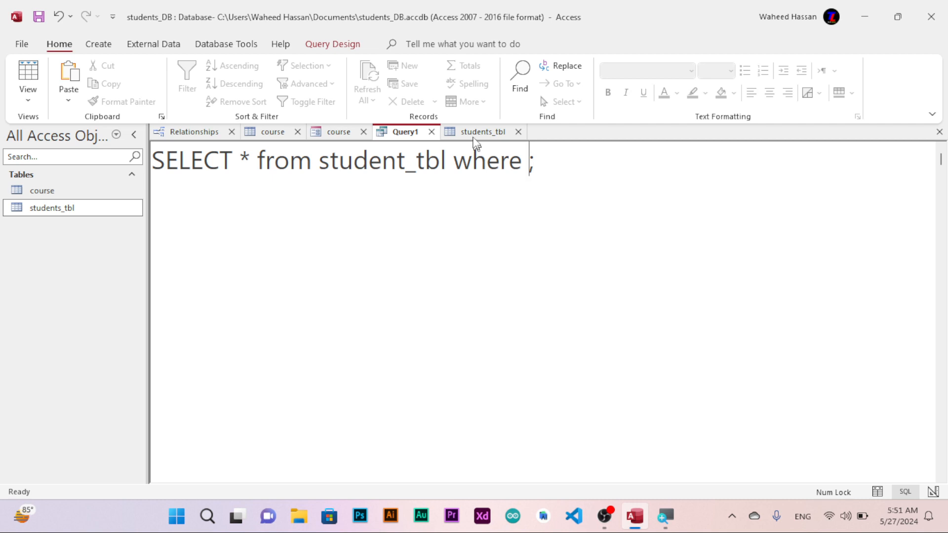
Check the students_tbl field names and complete the query's where clause as Department='CS'.
left_click(487, 132)
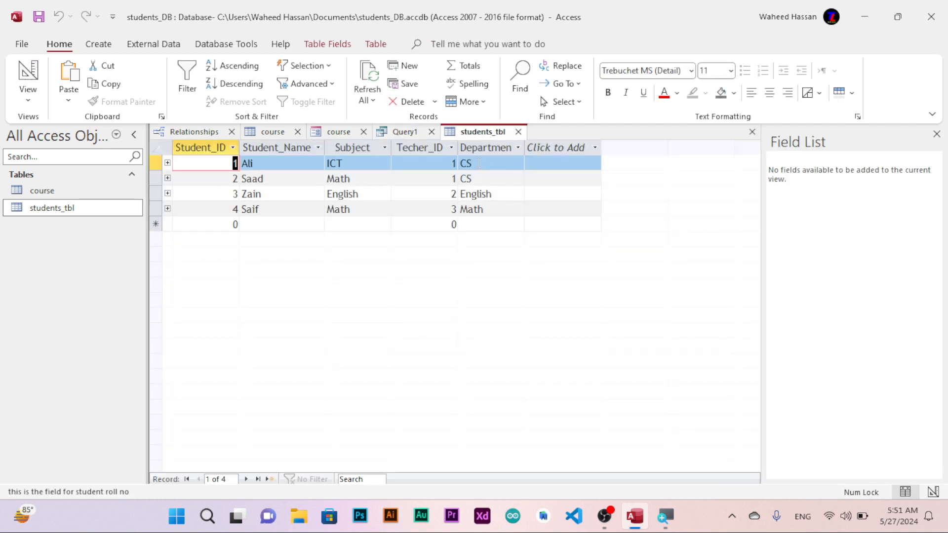
left_click(396, 132)
type("Departm")
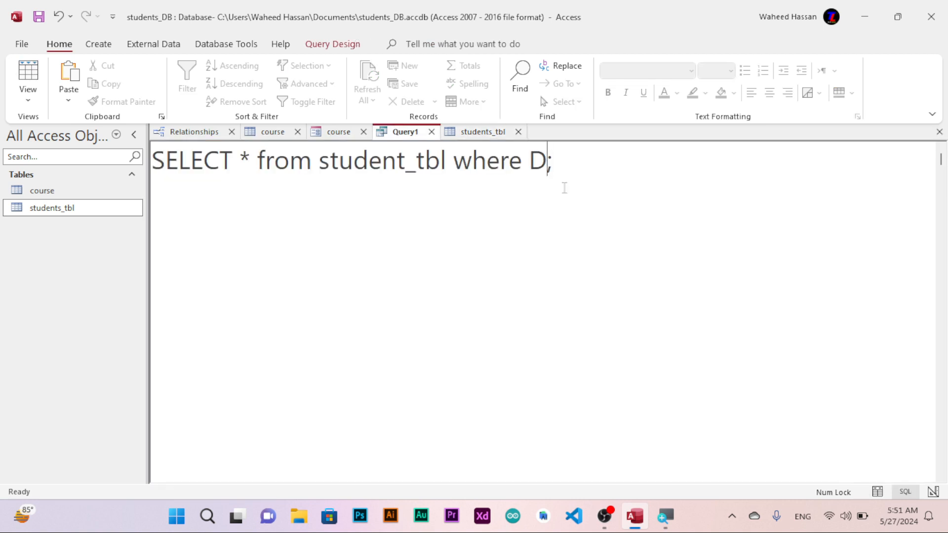
type("ent='")
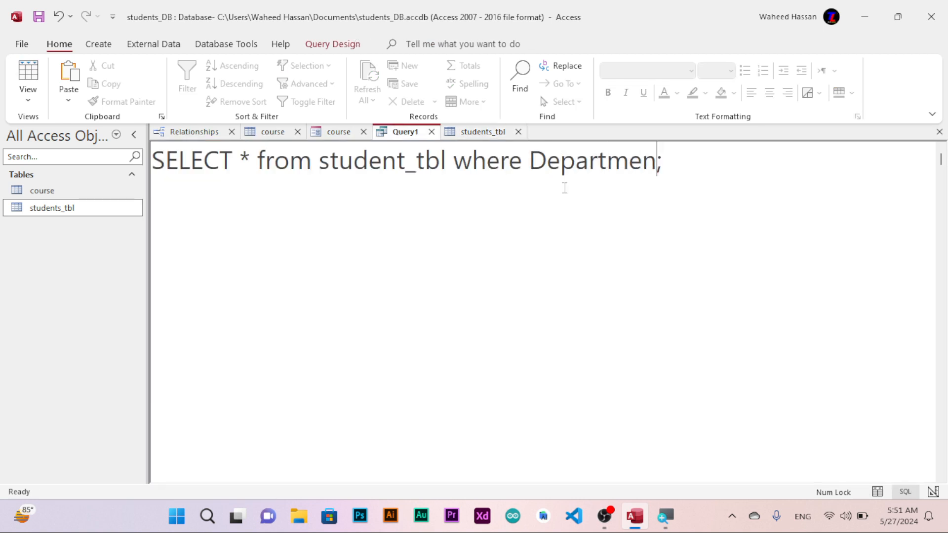
type("CS")
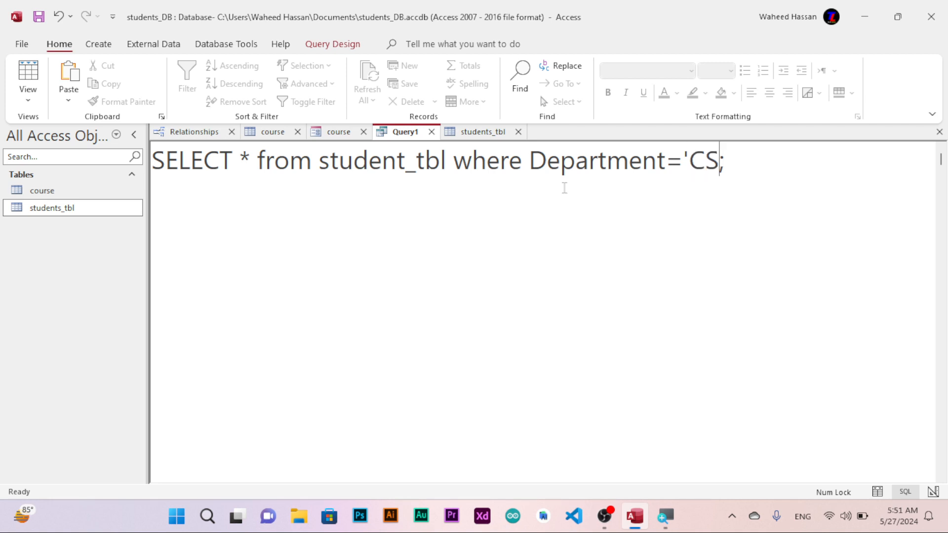
type("'")
Try to run the query.
left_click(333, 45)
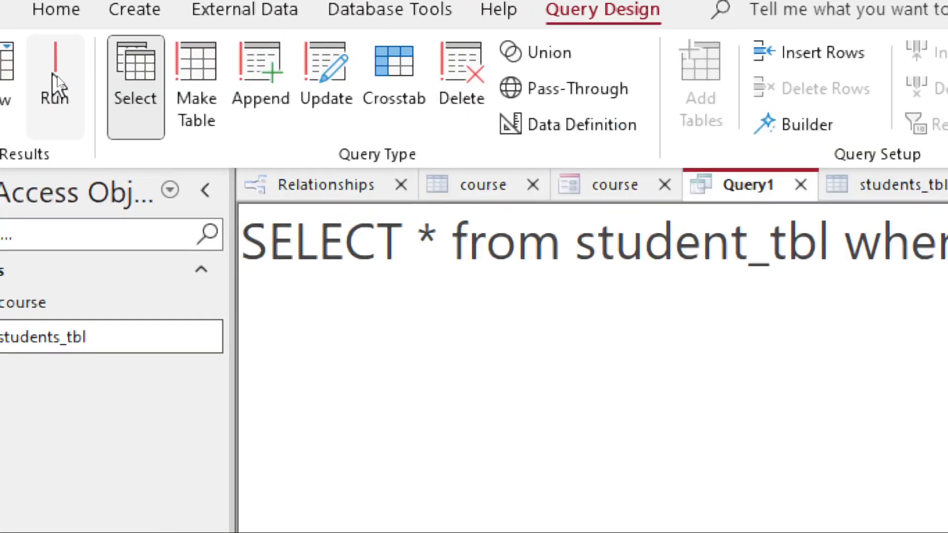
left_click(54, 84)
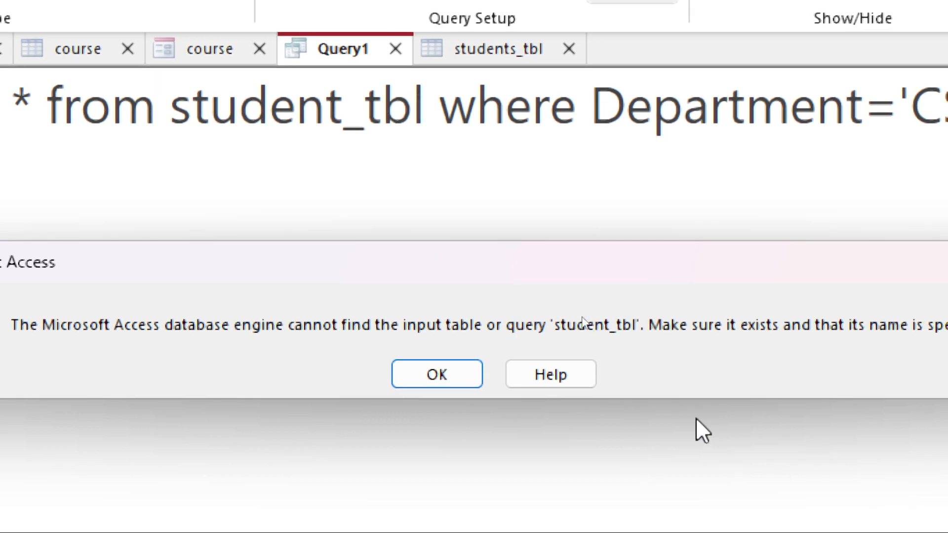
key("Return")
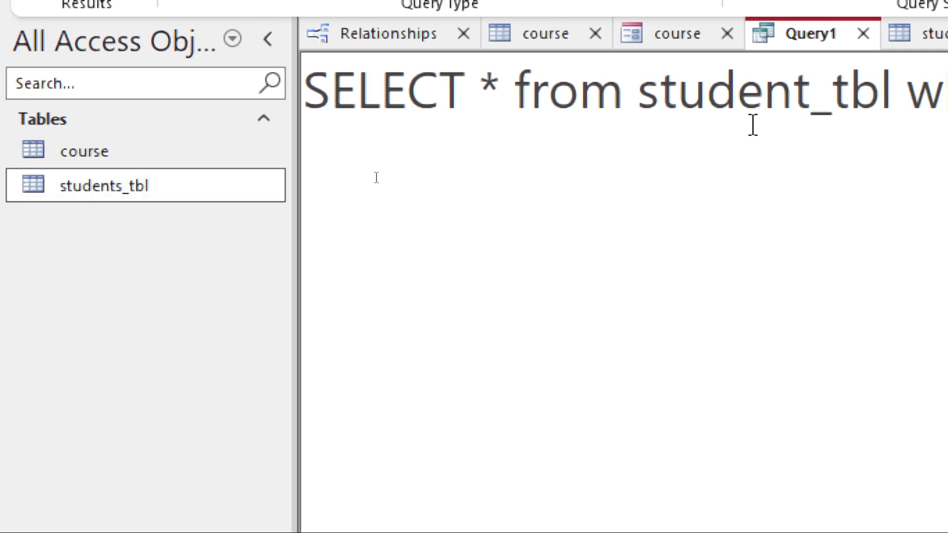
Correct the table name in the query to students_tbl and run the query.
left_click(814, 94)
type("s")
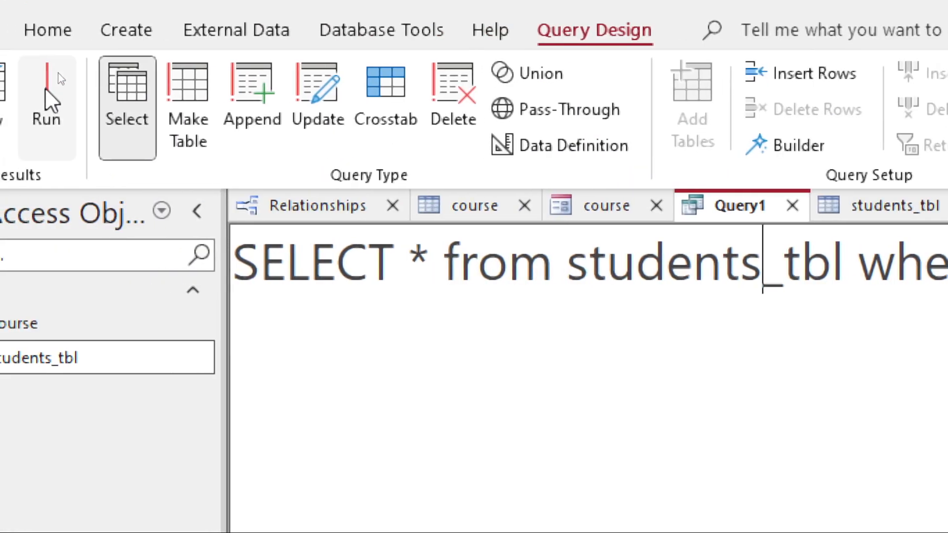
left_click(37, 90)
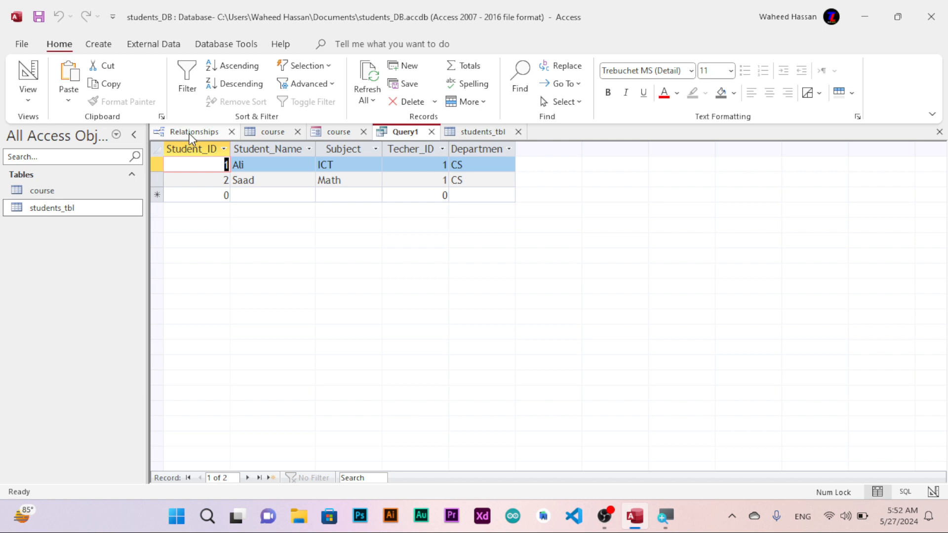
Save the query as cs departement students and create a report from it.
left_click(96, 44)
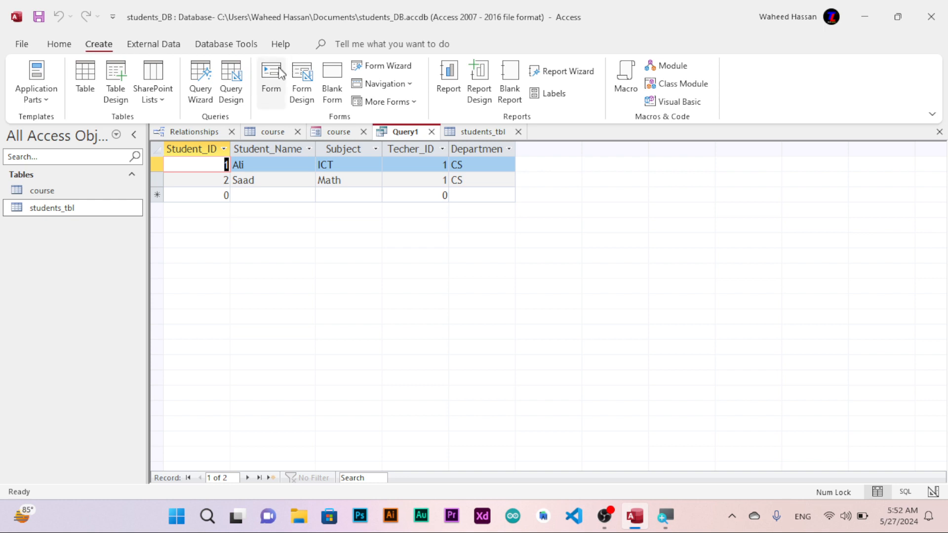
left_click(449, 73)
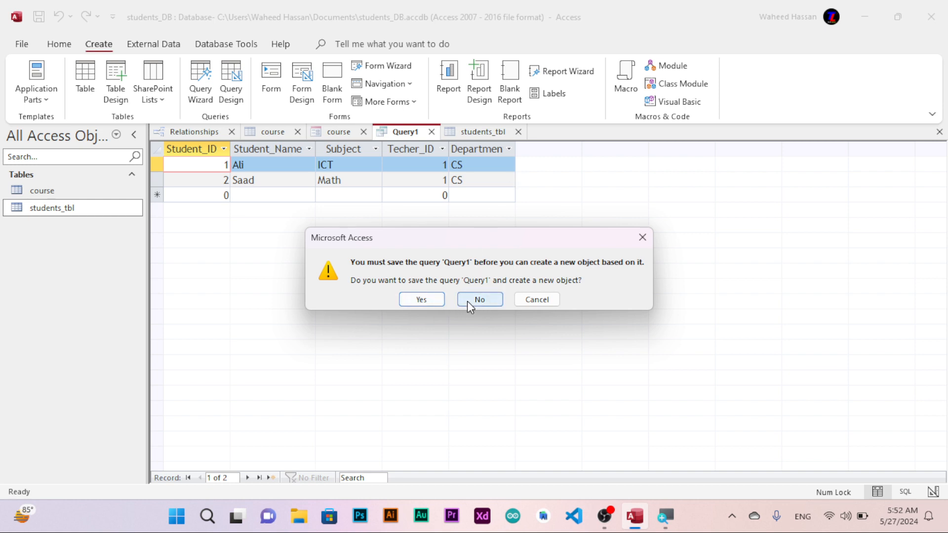
left_click(421, 299)
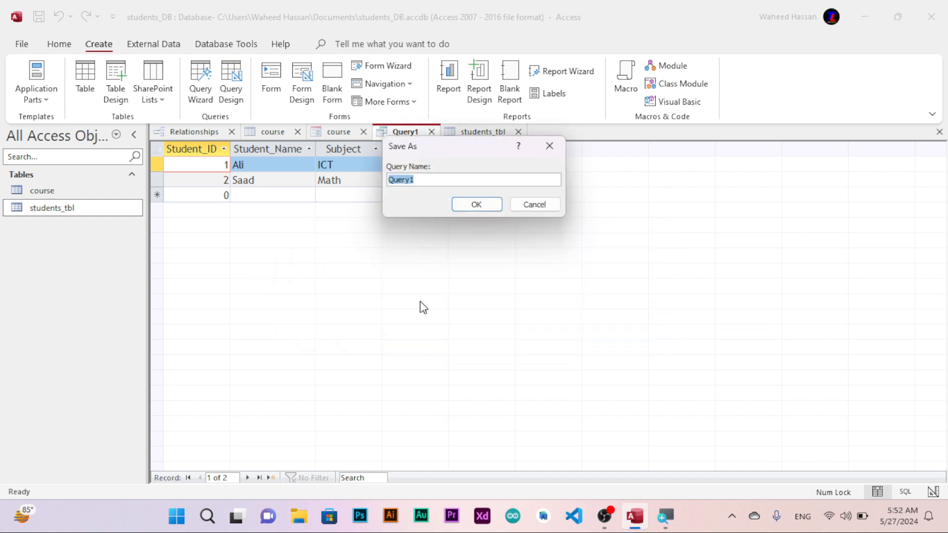
type("cs departement students")
key("Return")
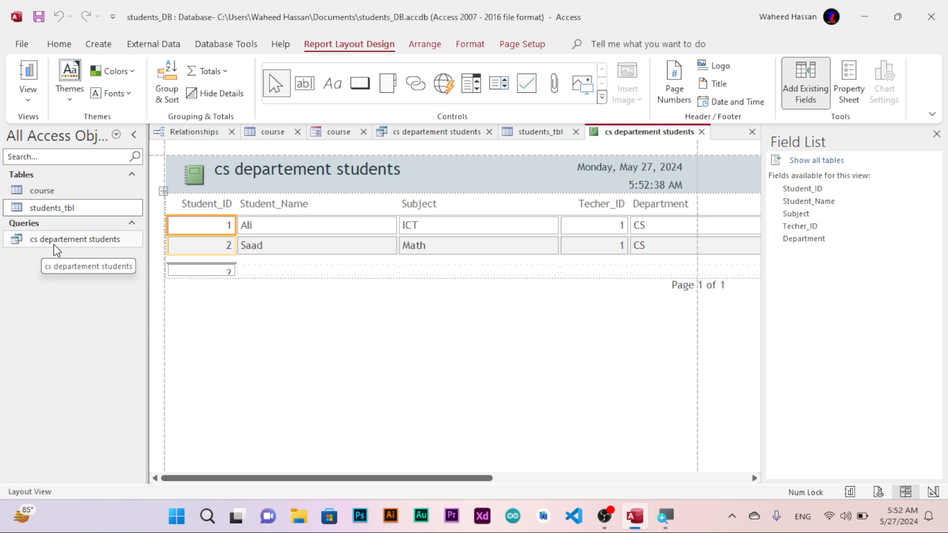
Close the reports generated from the query without saving their design.
left_click(701, 132)
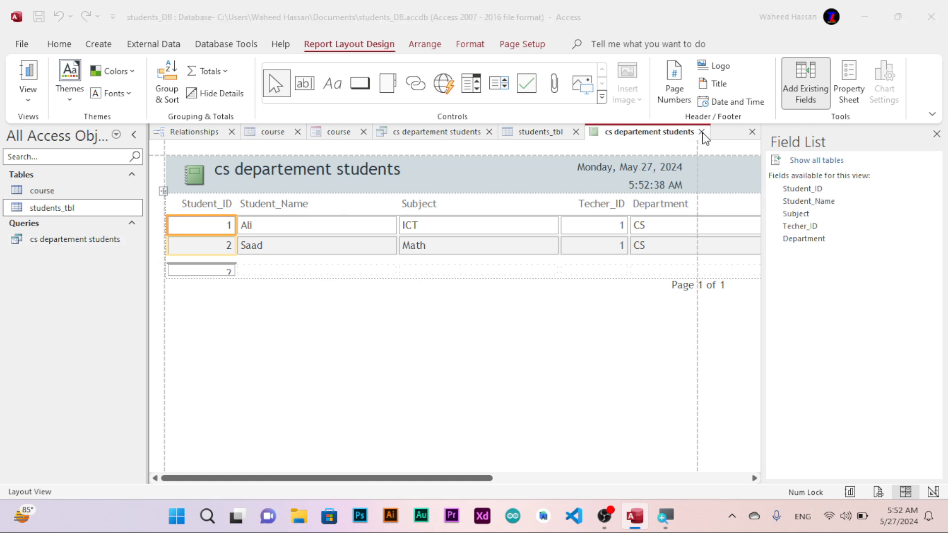
left_click(477, 294)
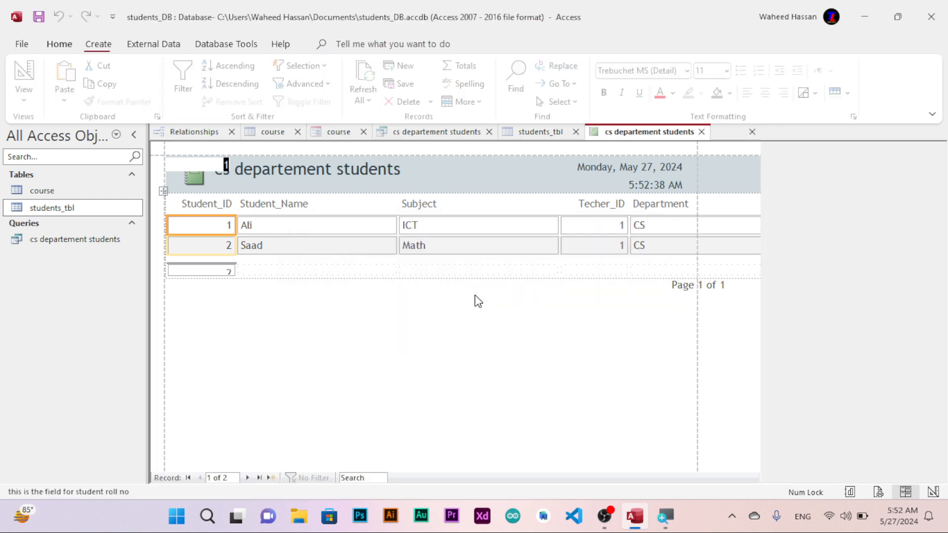
left_click(99, 45)
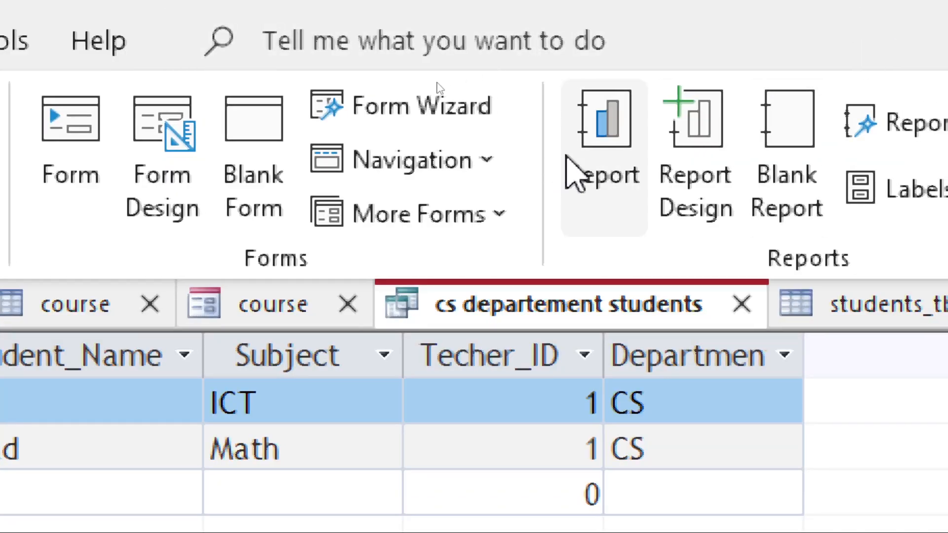
left_click(568, 158)
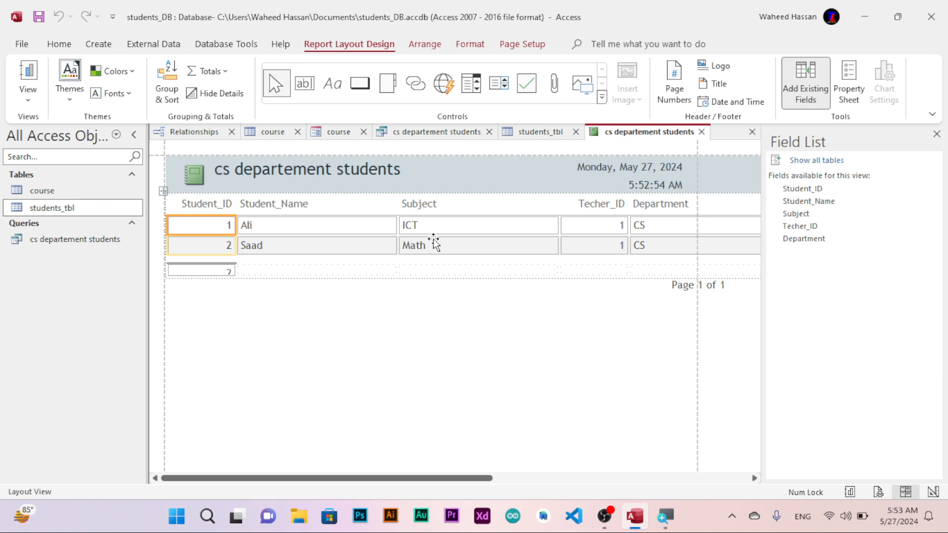
left_click(701, 133)
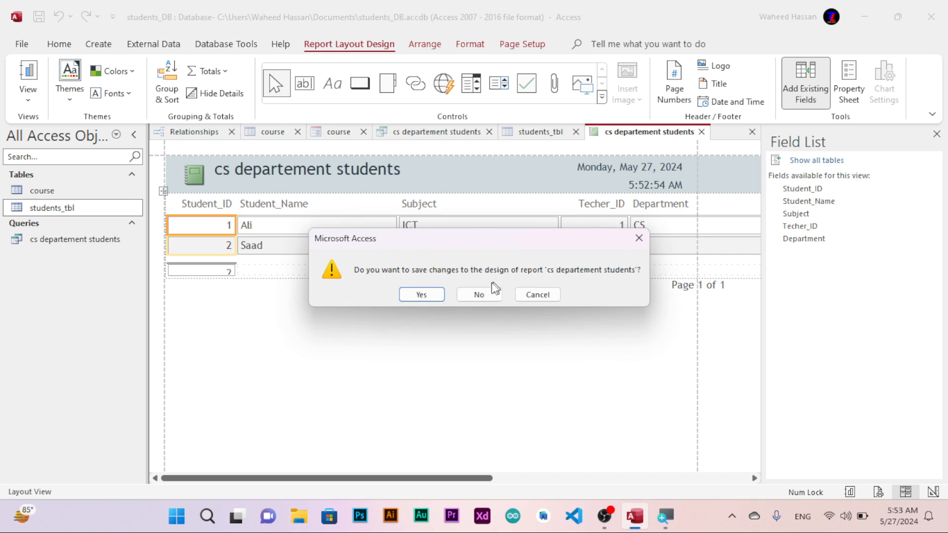
left_click(482, 294)
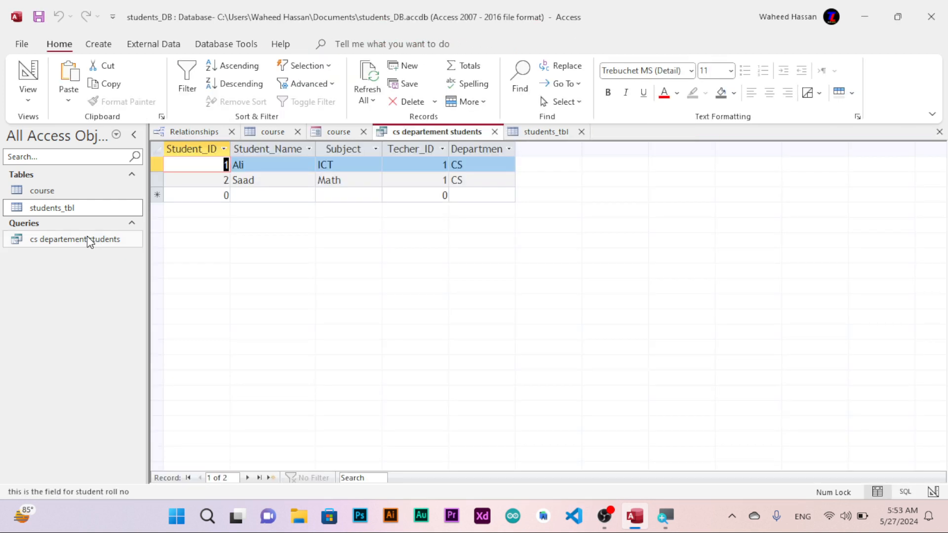
Try to delete the cs departement students query.
left_click(87, 239)
key("Delete")
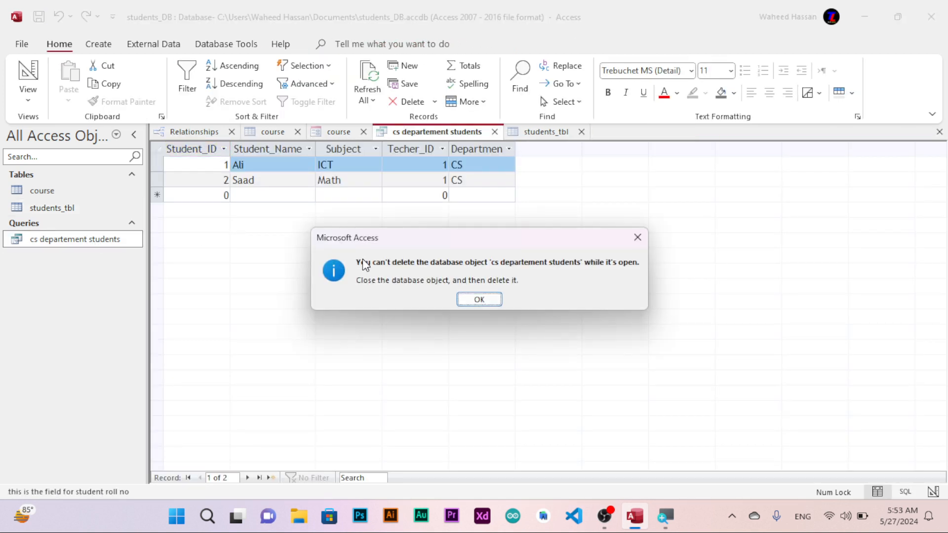
left_click(466, 299)
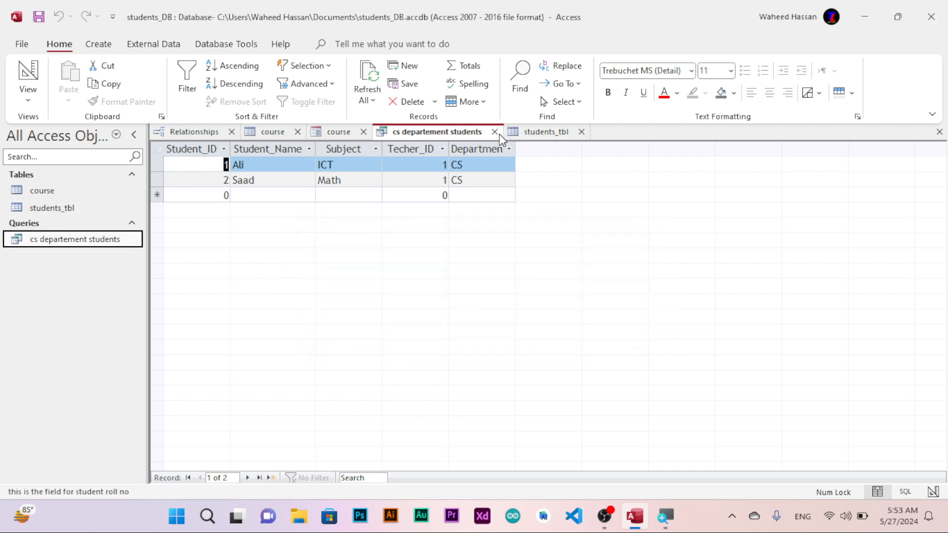
Close the students_tbl table and the cs departement students query.
left_click(559, 133)
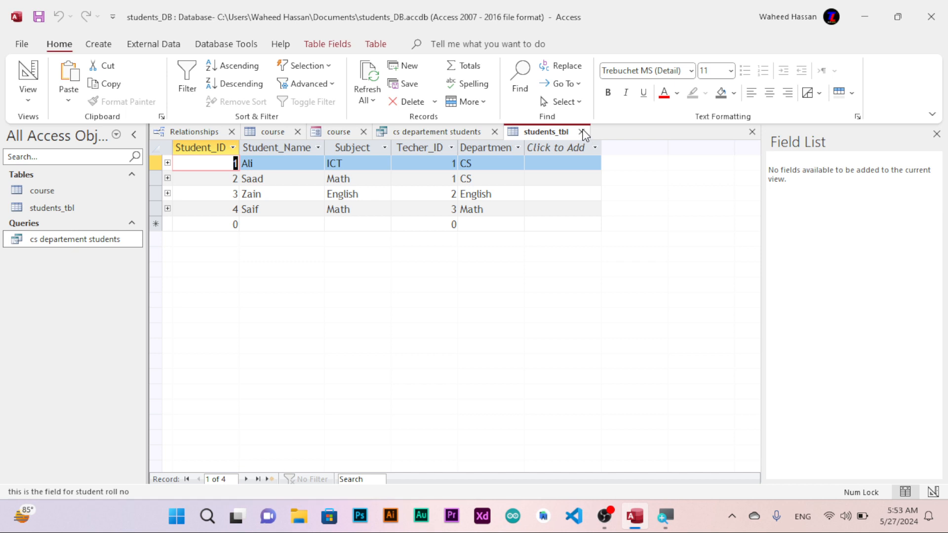
left_click(582, 132)
left_click(495, 133)
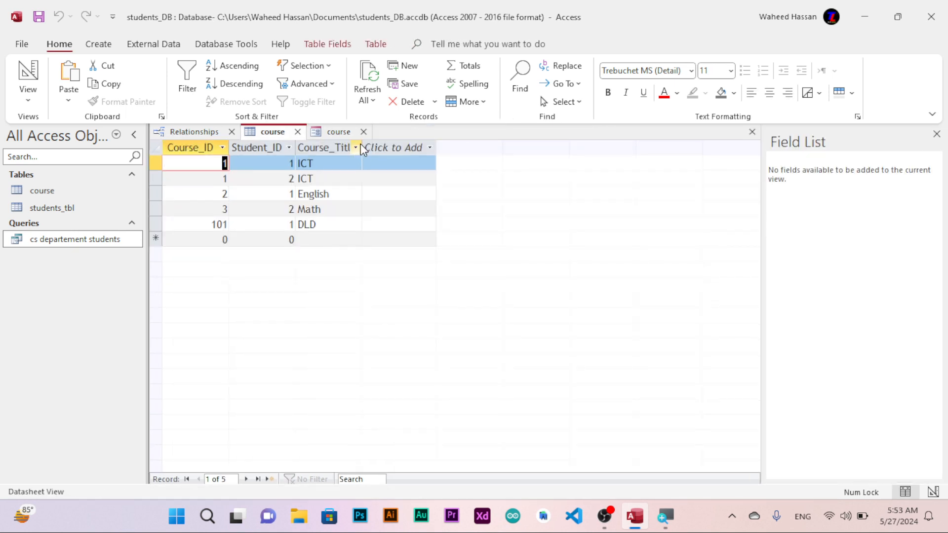
Close the course form without saving its design changes.
left_click(364, 131)
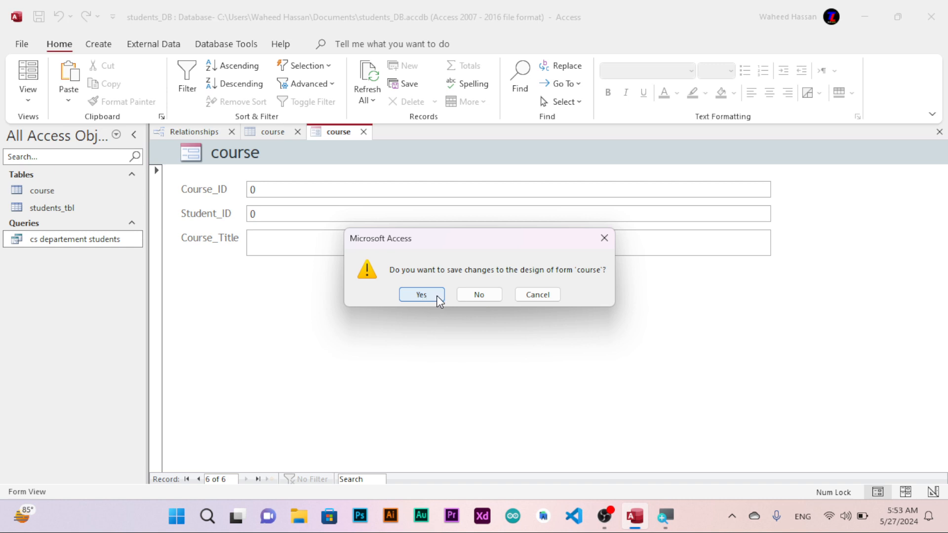
left_click(421, 295)
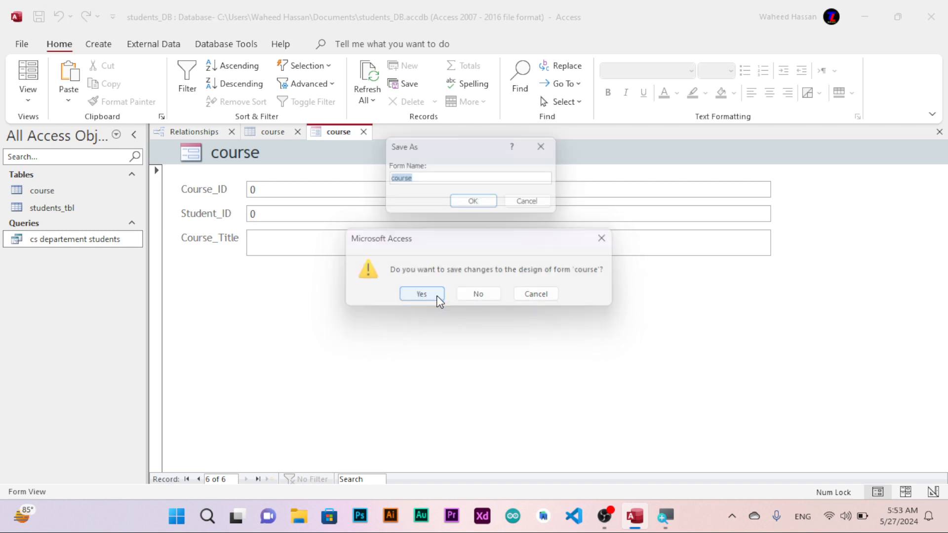
left_click(516, 205)
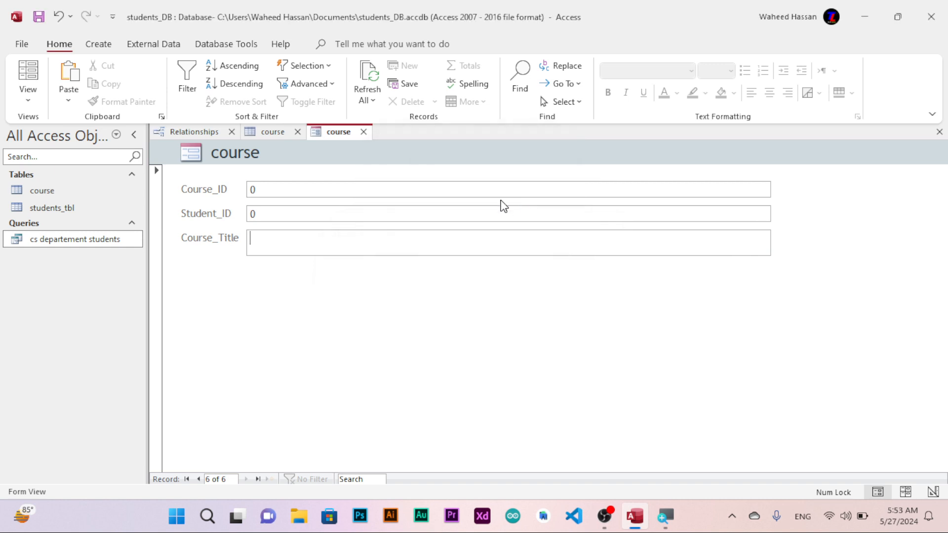
left_click(364, 132)
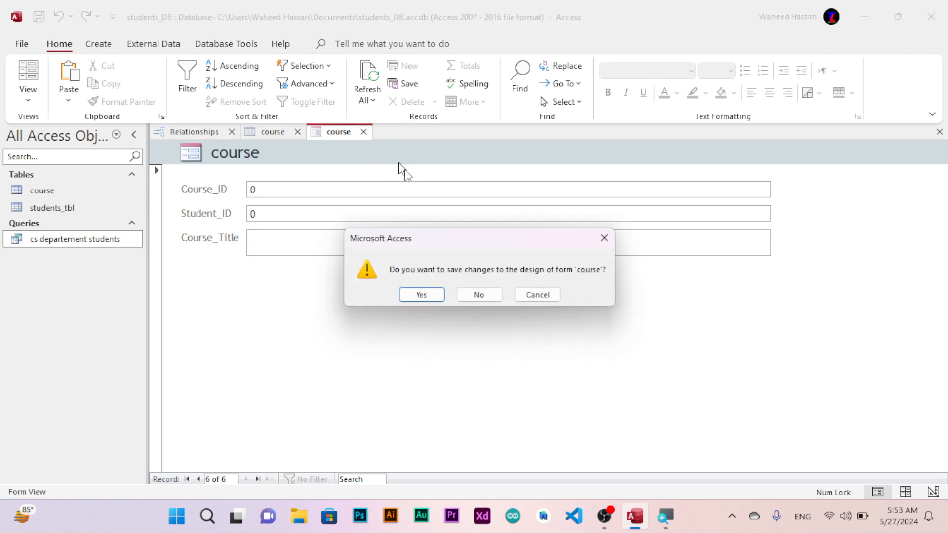
left_click(467, 295)
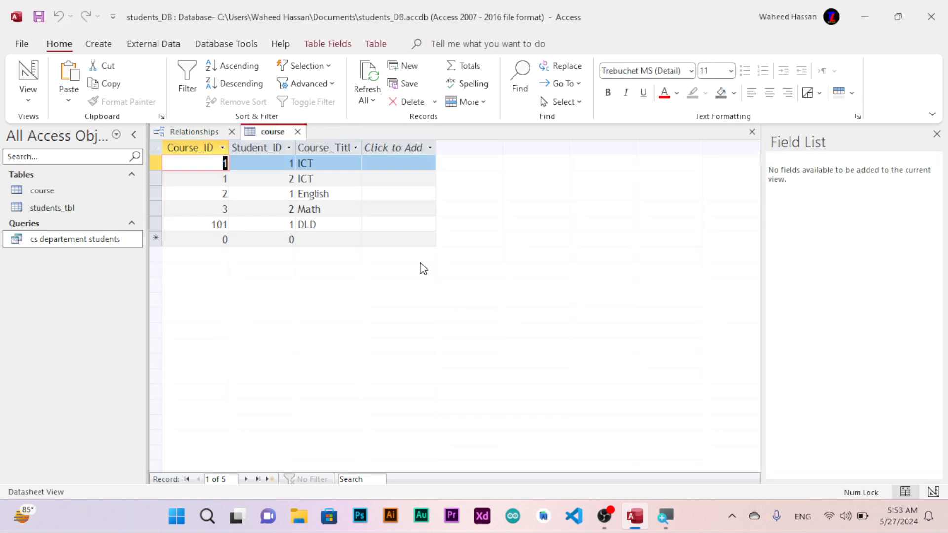
Close the course table and the Relationships window without saving layout changes.
left_click(298, 132)
left_click(467, 294)
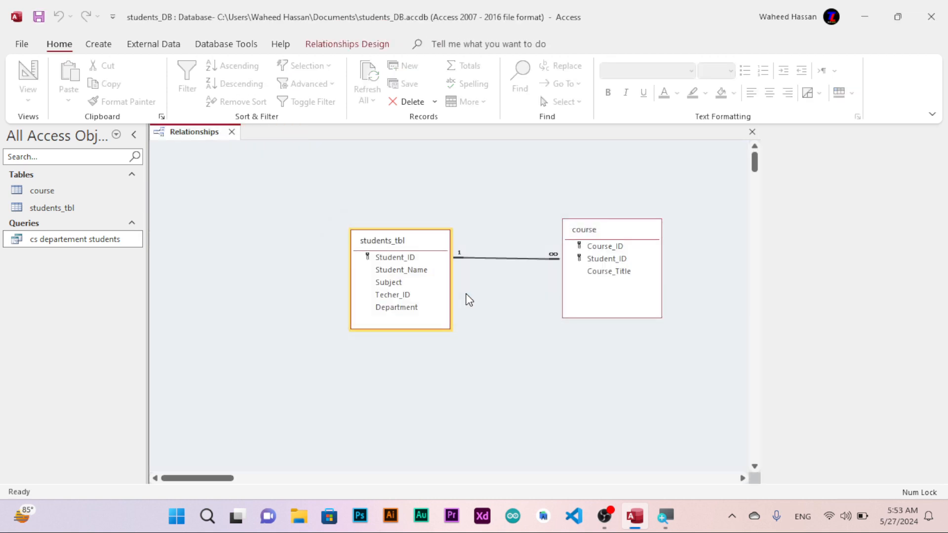
left_click(231, 132)
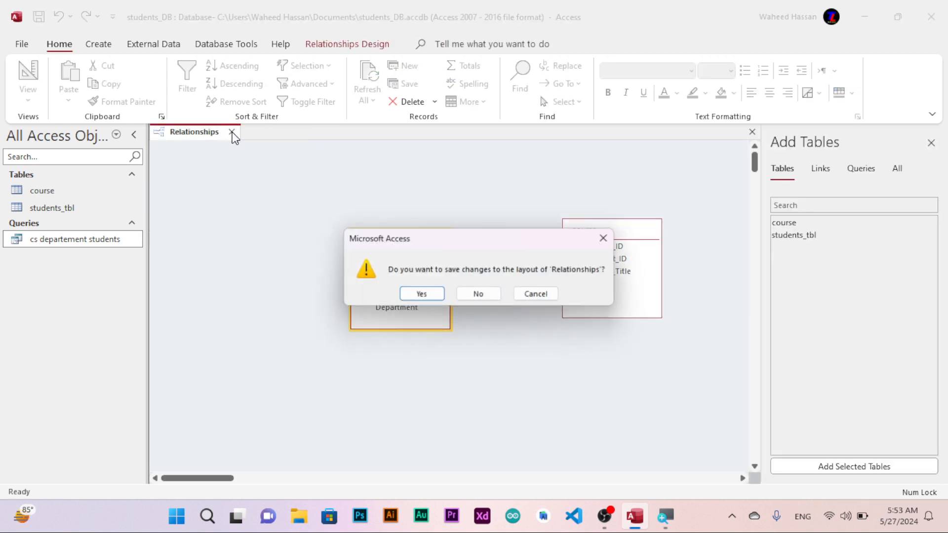
left_click(481, 295)
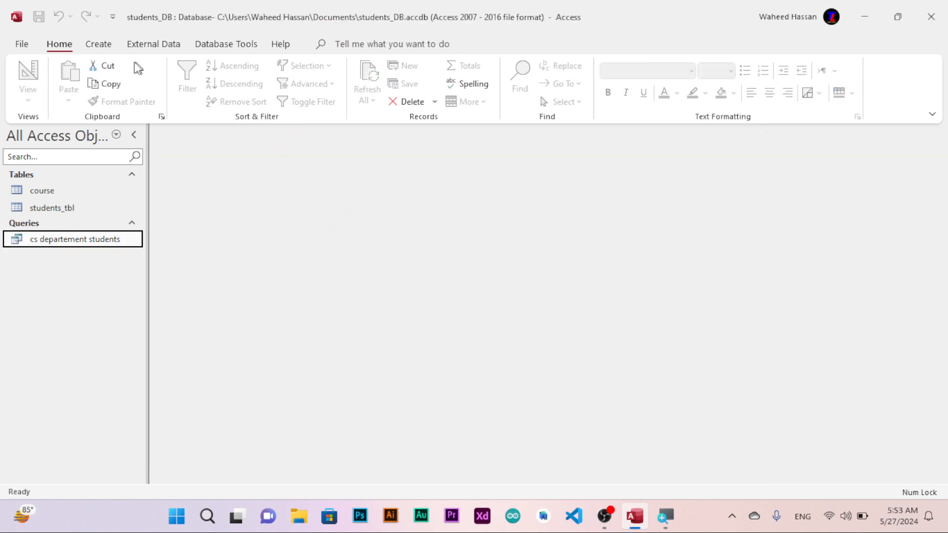
Create a quick report based on the cs departement students query.
left_click(104, 48)
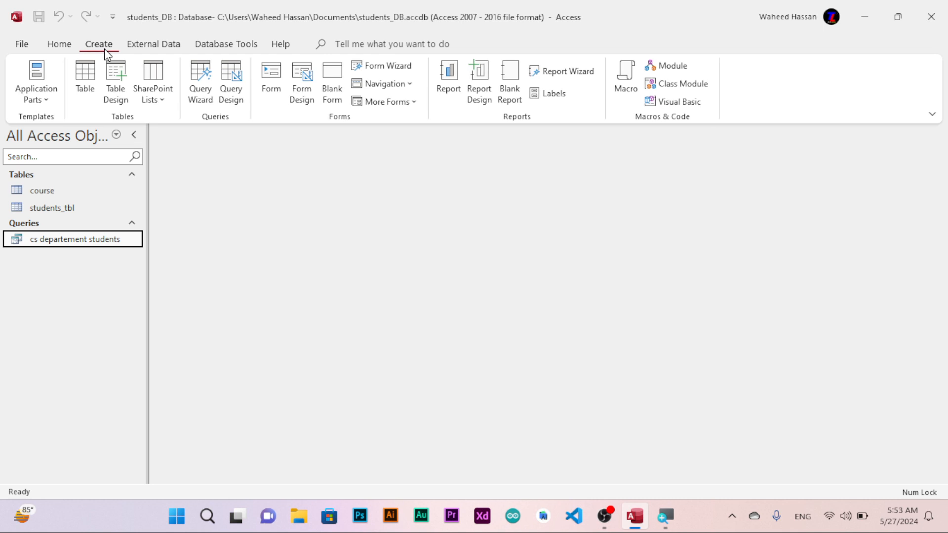
left_click(451, 75)
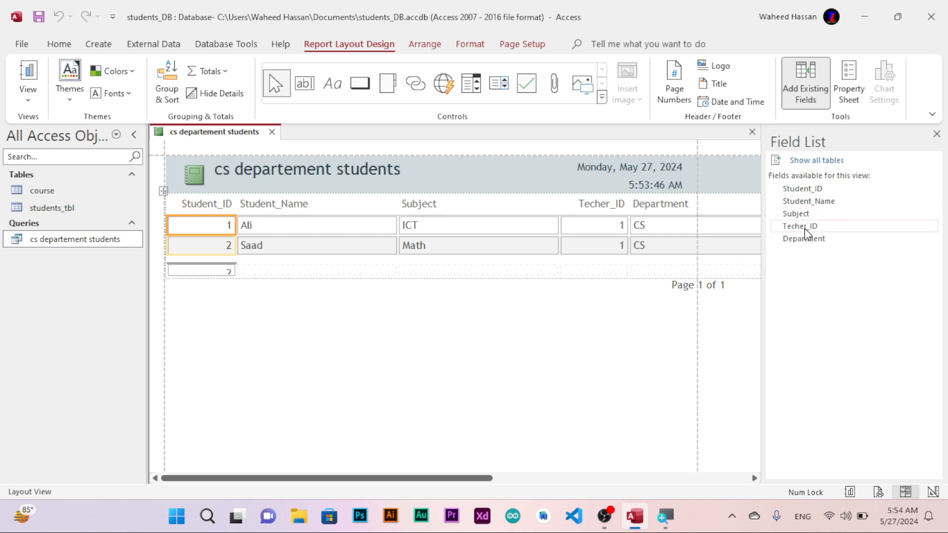
Browse the report's available fields and scroll across its layout to check the columns.
left_click(808, 192)
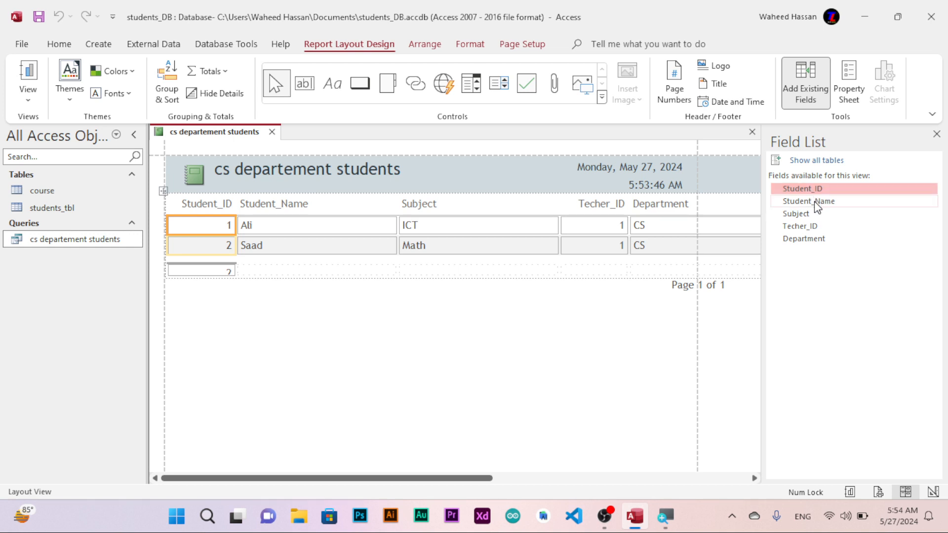
left_click(817, 206)
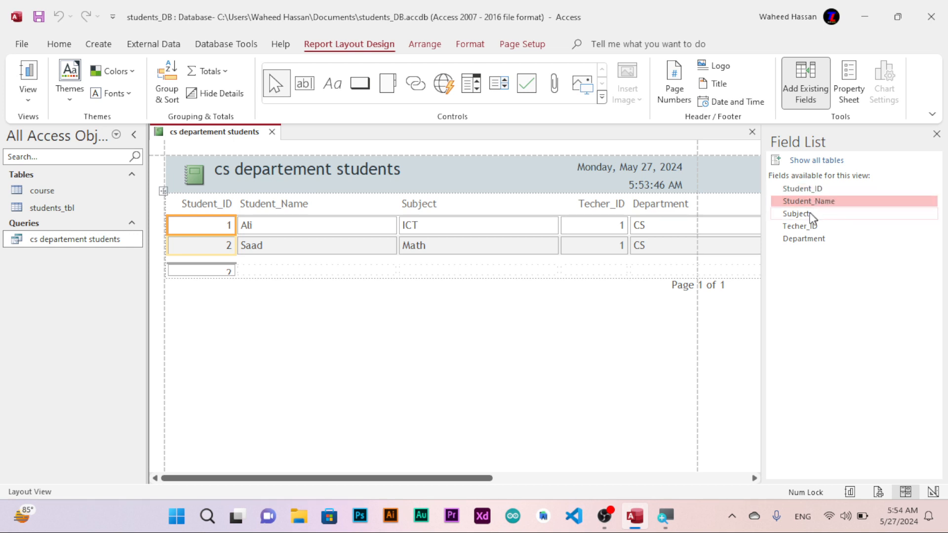
left_click(800, 218)
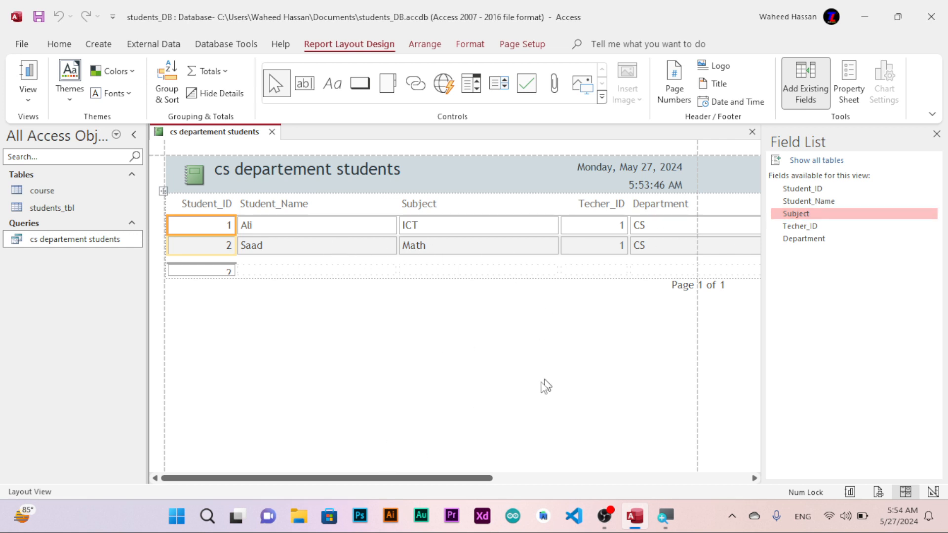
left_click_drag(388, 478, 418, 478)
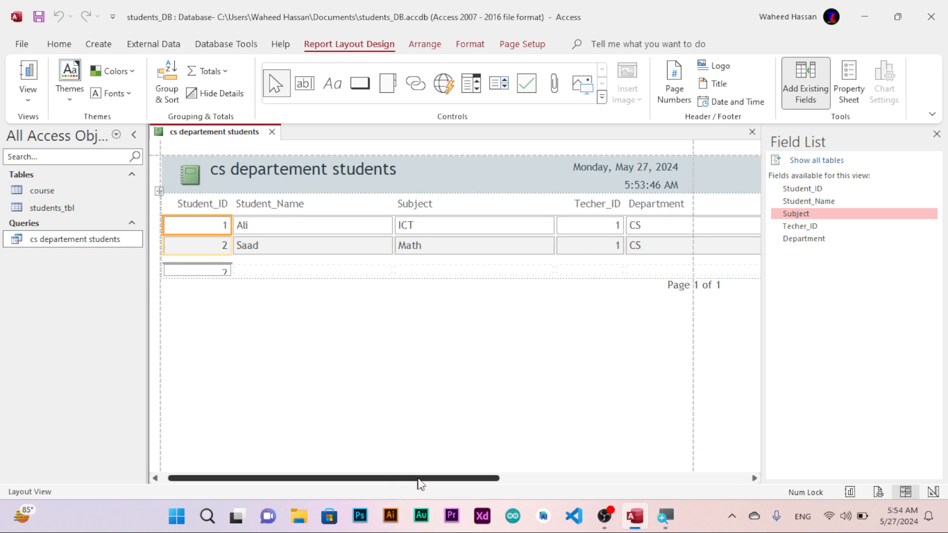
left_click(483, 278)
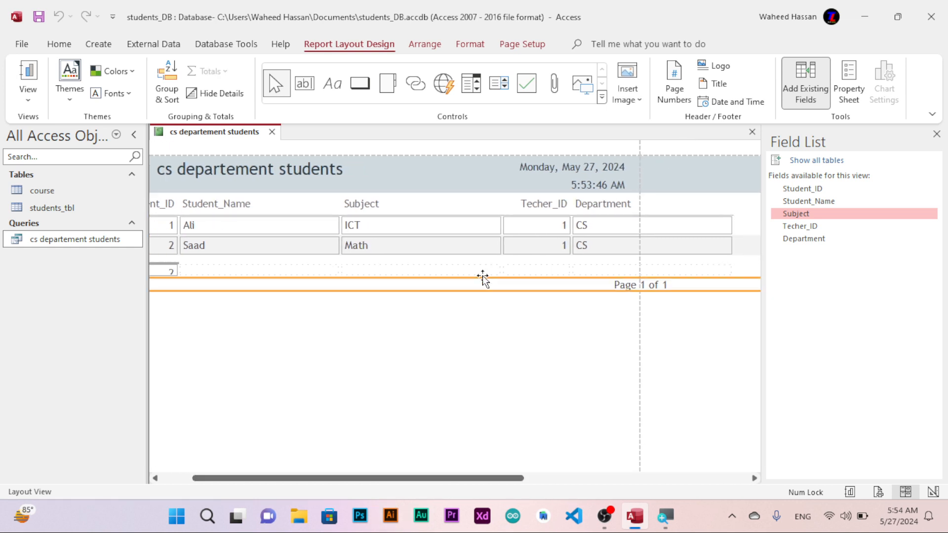
left_click(481, 273)
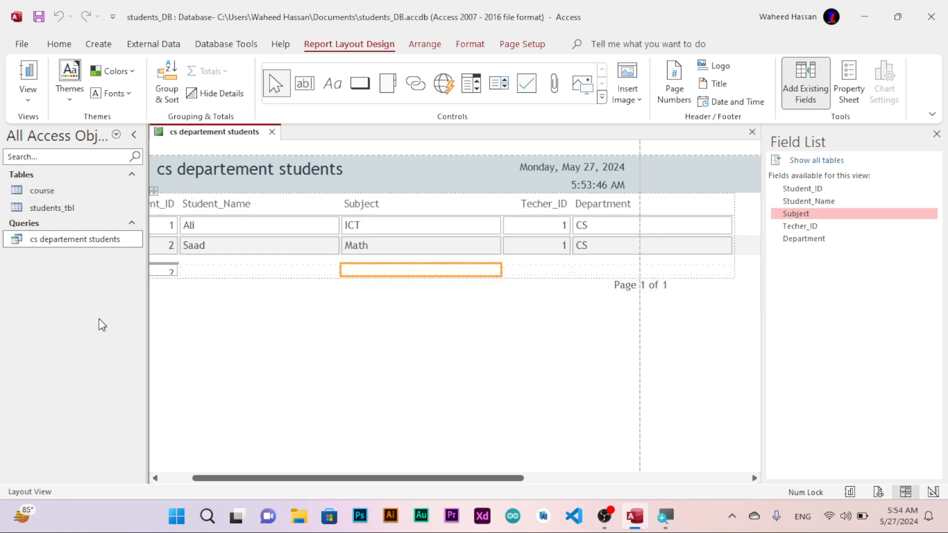
left_click_drag(249, 478, 142, 469)
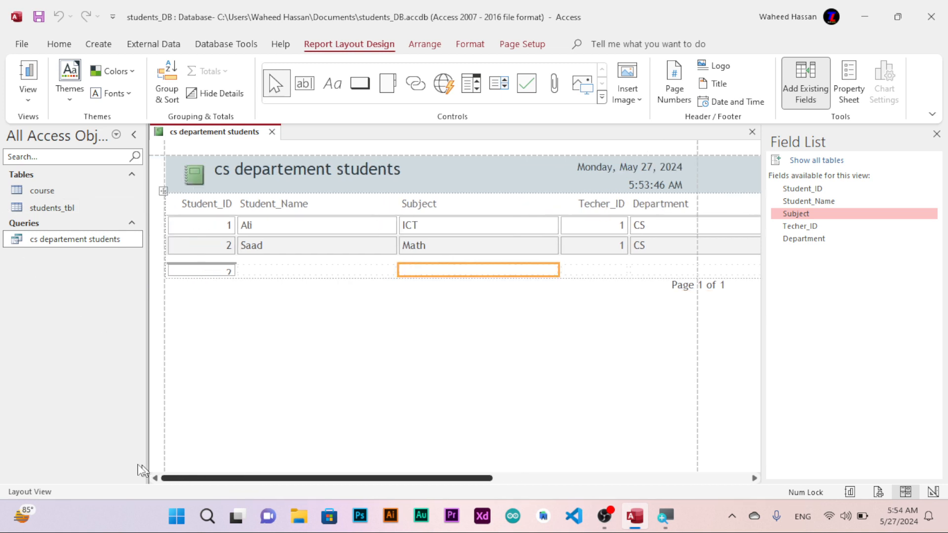
Switch the report to Design View and look through its page size options and design tabs.
left_click(29, 102)
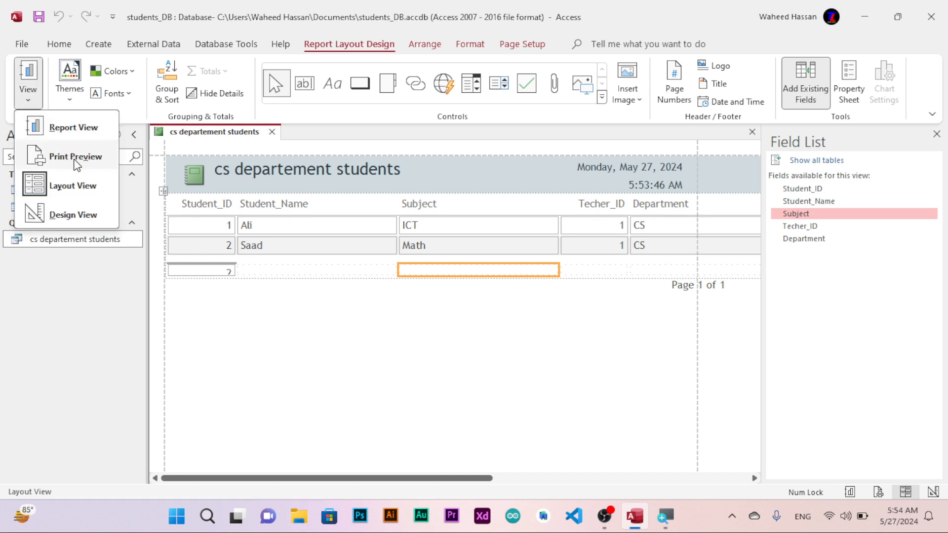
left_click(67, 212)
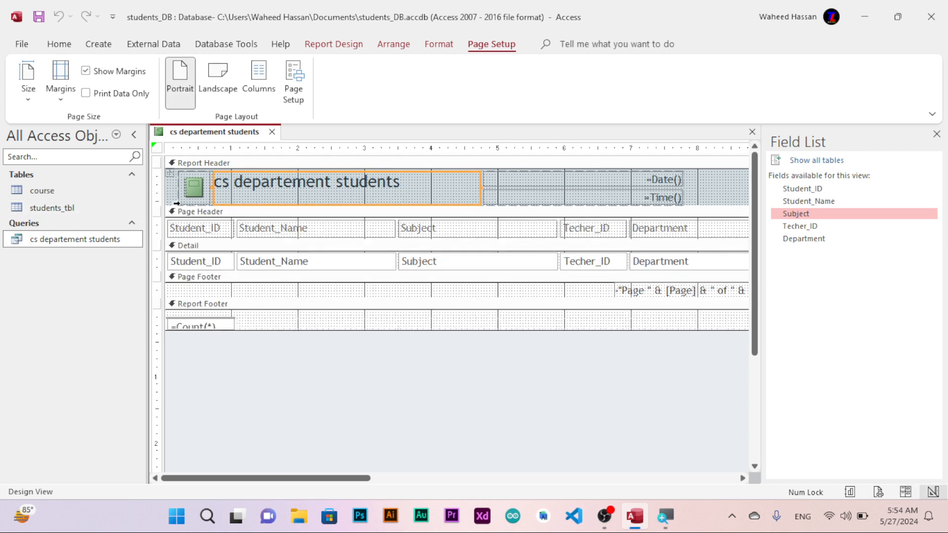
left_click(34, 94)
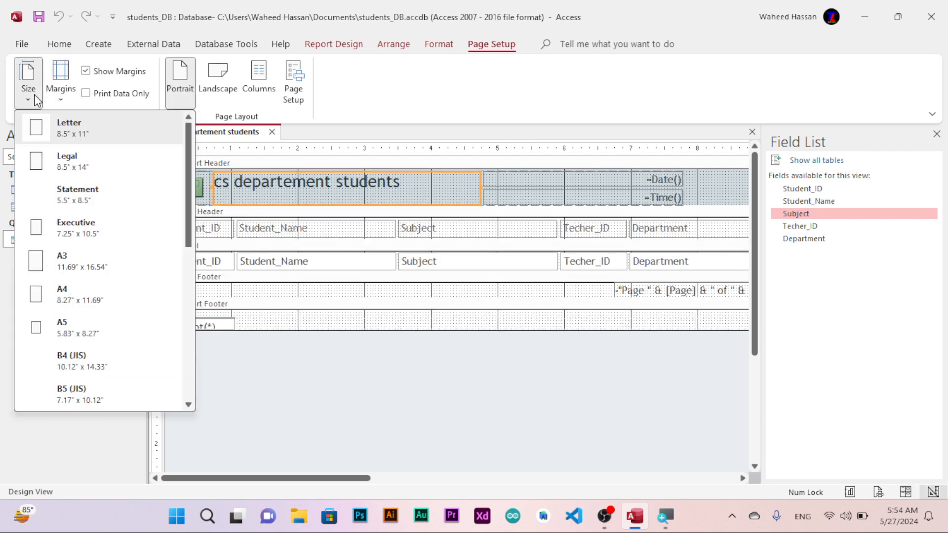
left_click(111, 62)
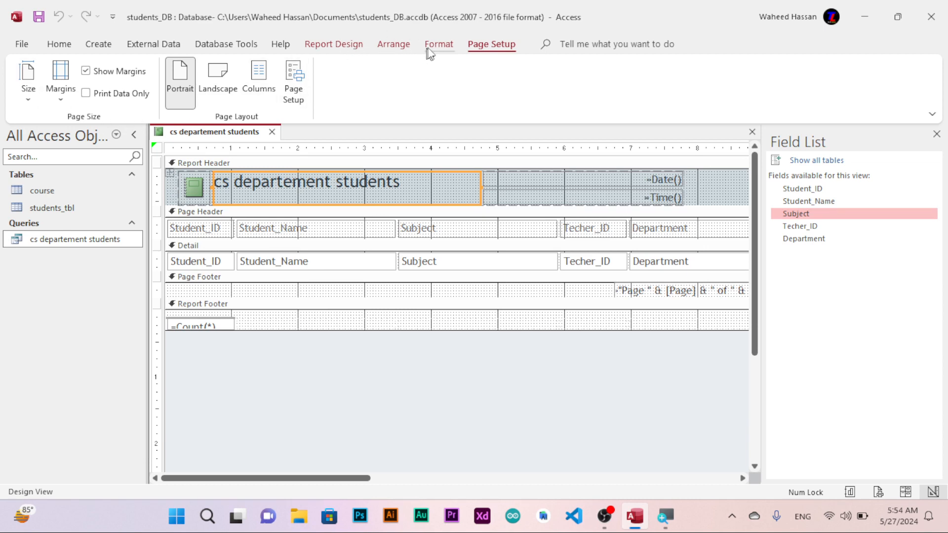
left_click(443, 45)
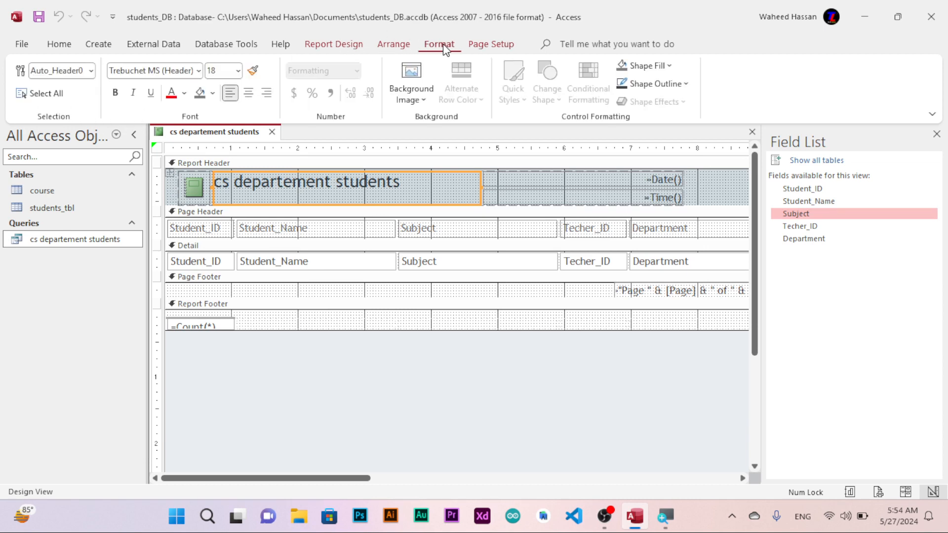
left_click(393, 45)
left_click(353, 46)
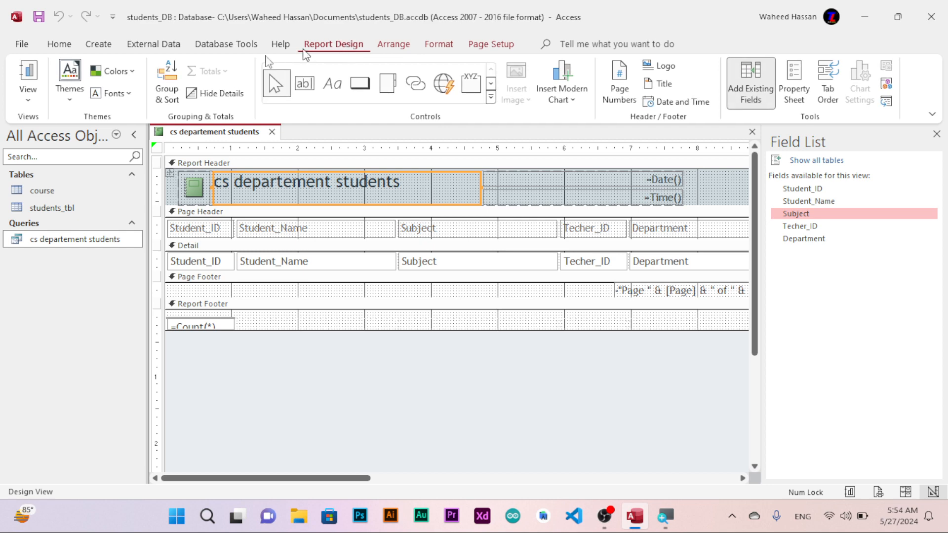
Open the report in Print Preview to check its printed layout.
left_click(40, 99)
left_click(69, 153)
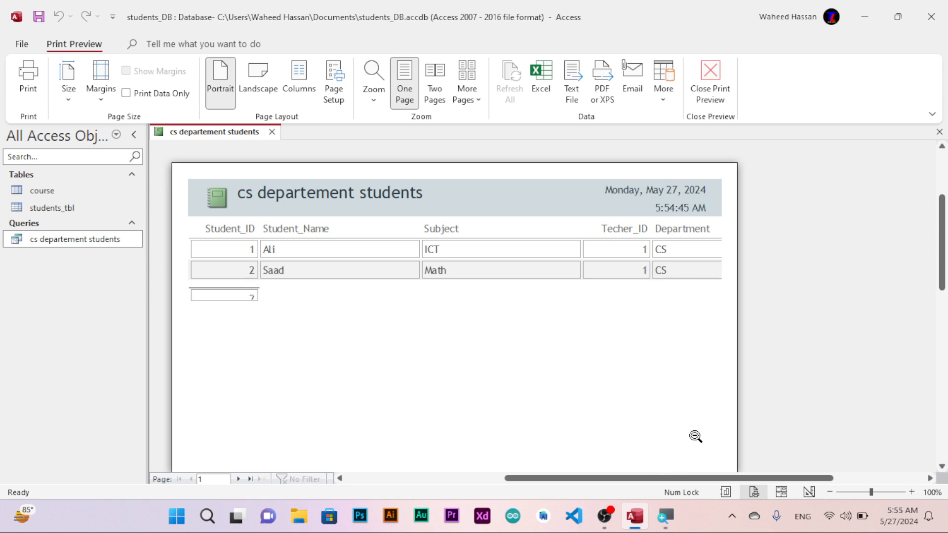
mouse_move(670, 526)
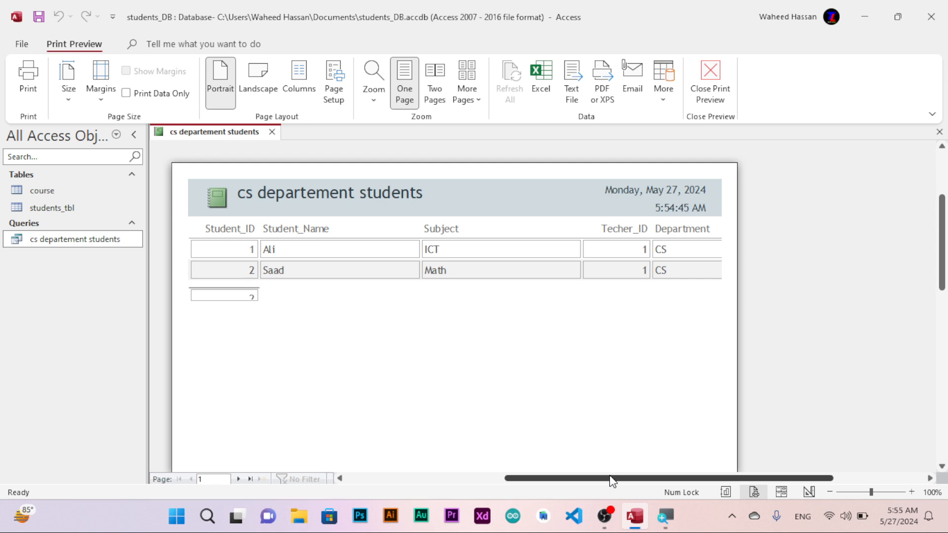
left_click(604, 515)
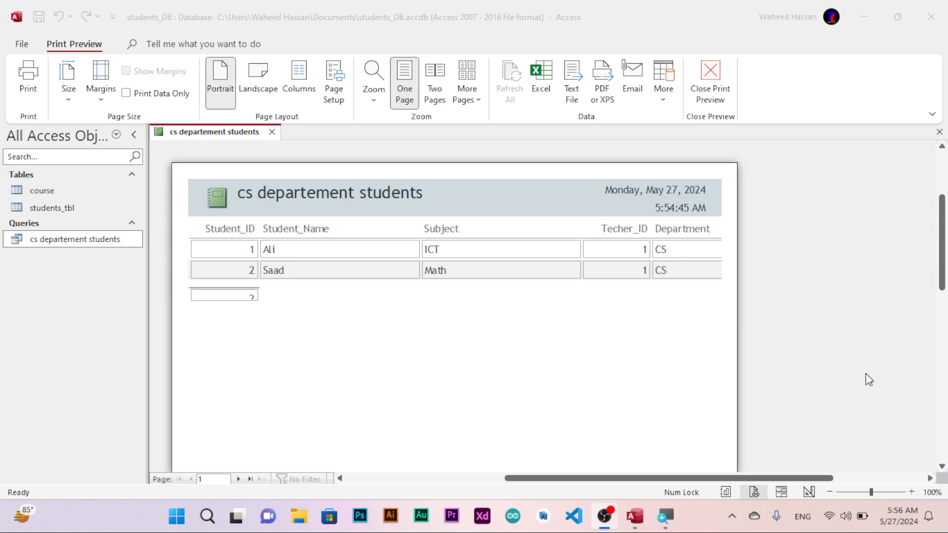